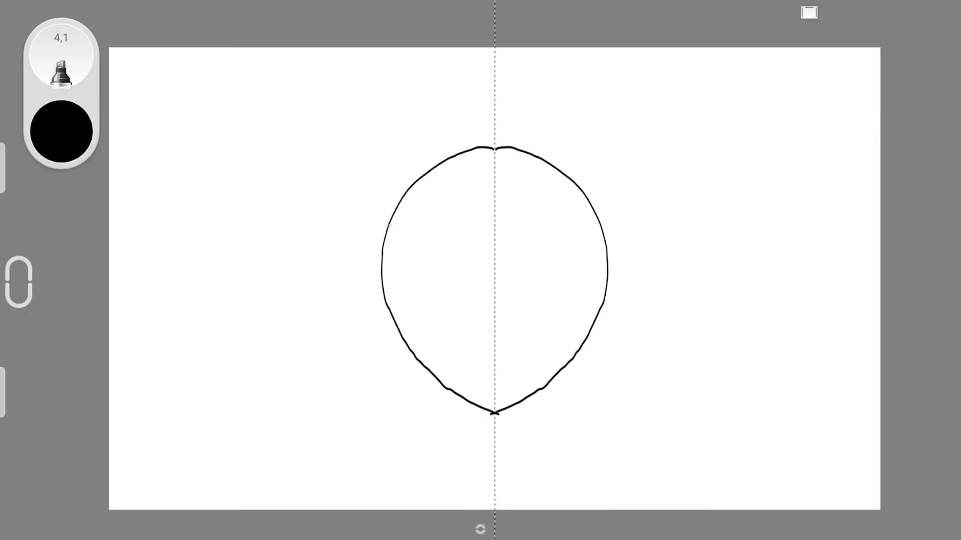
Sketch mirrored jagged fur tufts along the cheeks and down to the chin of the oval head outline
{"action": "left_click_drag", "start_coordinate": [387, 229], "coordinate": [372, 323]}
{"action": "left_click_drag", "start_coordinate": [374, 324], "coordinate": [390, 301]}
{"action": "left_click_drag", "start_coordinate": [398, 287], "coordinate": [419, 378]}
{"action": "left_click_drag", "start_coordinate": [418, 377], "coordinate": [425, 349]}
{"action": "left_click_drag", "start_coordinate": [425, 342], "coordinate": [461, 430]}
{"action": "left_click_drag", "start_coordinate": [461, 414], "coordinate": [494, 448]}
{"action": "left_click_drag", "start_coordinate": [440, 381], "coordinate": [475, 427]}
Sketch the rounded ears and a heart-shaped forehead line dipping at the symmetry axis
{"action": "mouse_move", "coordinate": [382, 255]}
{"action": "left_mouse_down"}
{"action": "mouse_move", "coordinate": [372, 306]}
{"action": "mouse_move", "coordinate": [373, 165]}
{"action": "left_mouse_up"}
{"action": "left_click_drag", "start_coordinate": [373, 165], "coordinate": [429, 152]}
{"action": "left_click_drag", "start_coordinate": [375, 240], "coordinate": [405, 152]}
{"action": "mouse_move", "coordinate": [421, 139]}
{"action": "left_mouse_down"}
{"action": "mouse_move", "coordinate": [438, 157]}
{"action": "mouse_move", "coordinate": [470, 156]}
{"action": "left_mouse_up"}
{"action": "left_click_drag", "start_coordinate": [460, 156], "coordinate": [494, 169]}
Erase the construction lines at the crown, the ear base and the chin with the size 12.7 eraser
{"action": "left_click", "coordinate": [61, 56]}
{"action": "left_click", "coordinate": [180, 204]}
{"action": "left_click_drag", "start_coordinate": [432, 151], "coordinate": [395, 139]}
{"action": "left_click_drag", "start_coordinate": [462, 149], "coordinate": [490, 147]}
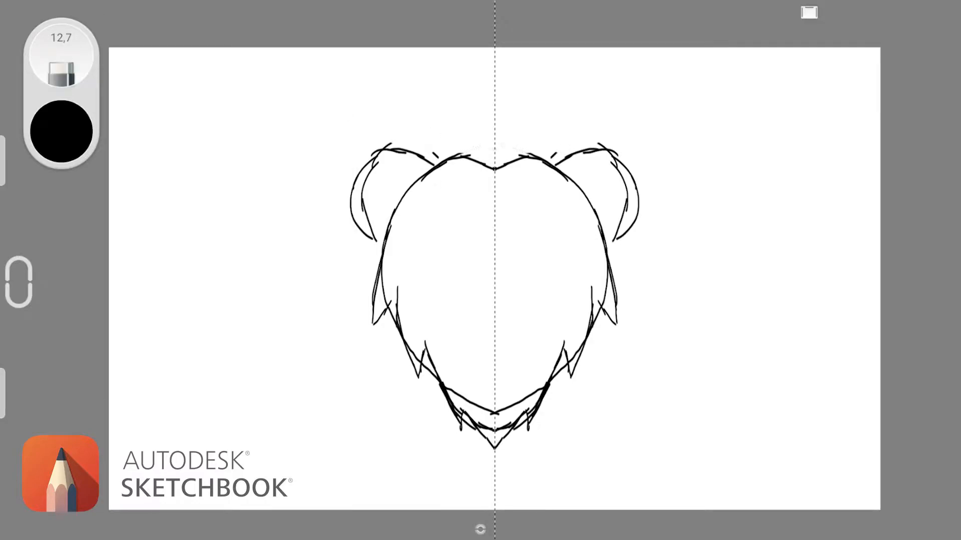
{"action": "left_click_drag", "start_coordinate": [453, 395], "coordinate": [492, 445]}
{"action": "left_click_drag", "start_coordinate": [399, 203], "coordinate": [408, 190]}
Redraw the chin line and the lower ear outlines with the size 4.1 marker
{"action": "left_click", "coordinate": [61, 56]}
{"action": "left_click", "coordinate": [133, 204]}
{"action": "mouse_move", "coordinate": [440, 386]}
{"action": "left_mouse_down"}
{"action": "mouse_move", "coordinate": [460, 425]}
{"action": "mouse_move", "coordinate": [483, 414]}
{"action": "left_mouse_up"}
{"action": "left_click_drag", "start_coordinate": [383, 243], "coordinate": [356, 174]}
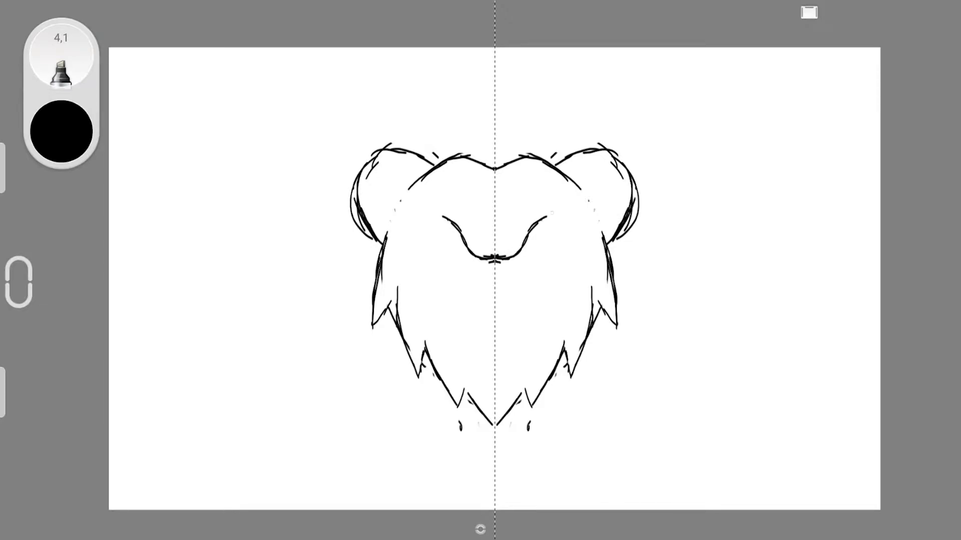
Sketch the large slanted eye patches and the rounded muzzle with its mouth line
{"action": "left_click_drag", "start_coordinate": [412, 243], "coordinate": [397, 282]}
{"action": "mouse_move", "coordinate": [410, 256]}
{"action": "left_mouse_down"}
{"action": "mouse_move", "coordinate": [428, 303]}
{"action": "mouse_move", "coordinate": [493, 274]}
{"action": "left_mouse_up"}
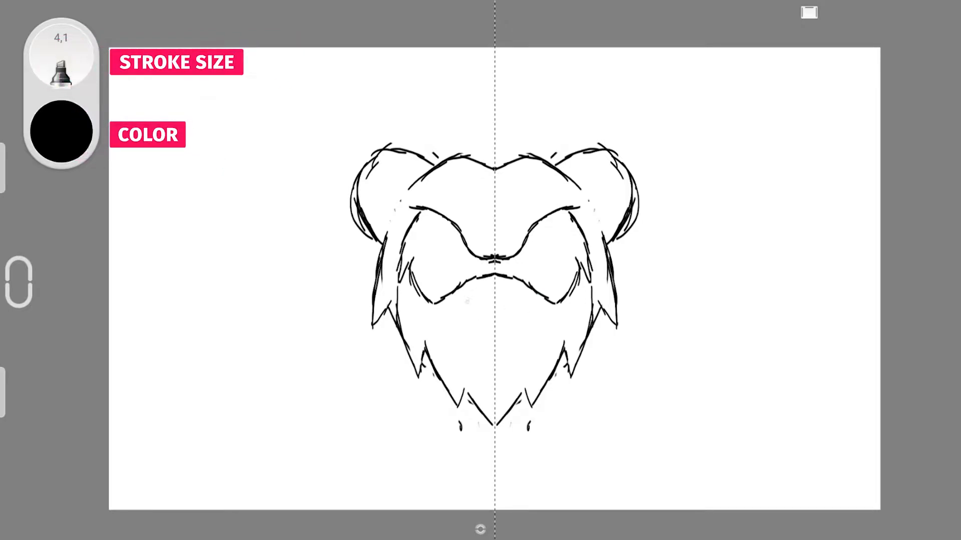
{"action": "left_click_drag", "start_coordinate": [471, 334], "coordinate": [456, 357]}
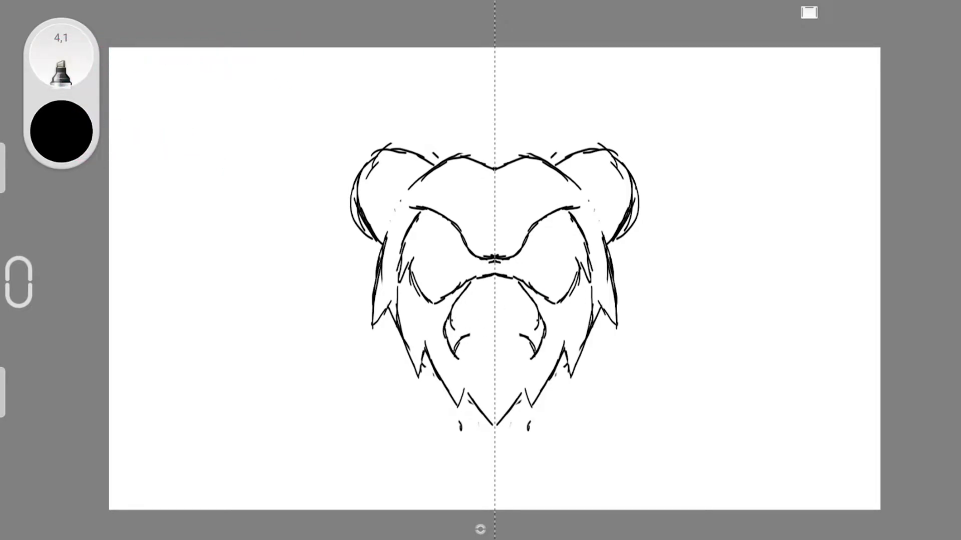
{"action": "mouse_move", "coordinate": [475, 300]}
{"action": "left_mouse_down"}
{"action": "mouse_move", "coordinate": [493, 317]}
{"action": "mouse_move", "coordinate": [447, 348]}
{"action": "mouse_move", "coordinate": [458, 406]}
{"action": "left_mouse_up"}
Erase the old lower jaw and chin lines beneath the muzzle and return to the size 4.1 marker
{"action": "key", "text": "e"}
{"action": "left_click_drag", "start_coordinate": [468, 391], "coordinate": [492, 425]}
{"action": "left_click", "coordinate": [61, 55]}
{"action": "left_click", "coordinate": [134, 203]}
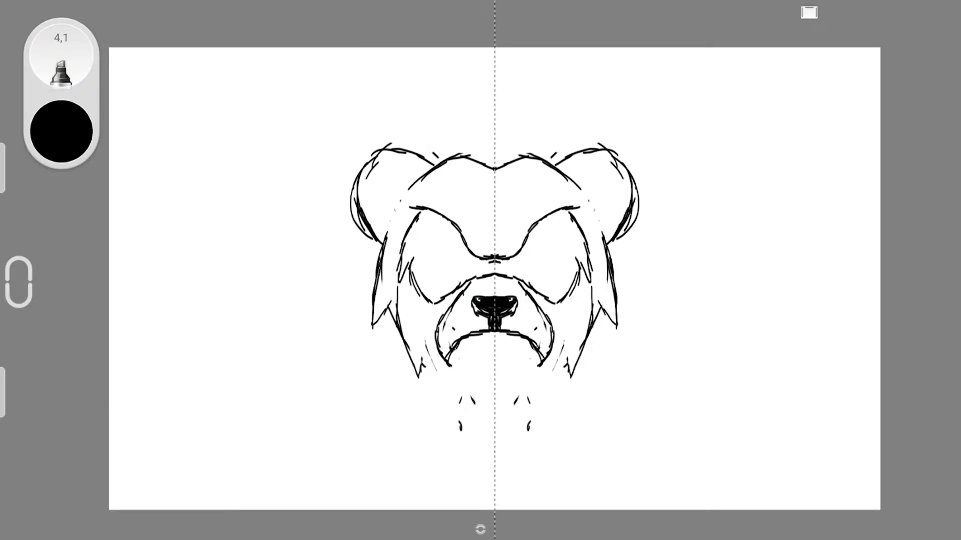
Sketch a round wide-open mouth under the muzzle and a lower jaw outline with jagged fur tufts
{"action": "mouse_move", "coordinate": [449, 365]}
{"action": "left_mouse_down"}
{"action": "mouse_move", "coordinate": [451, 403]}
{"action": "mouse_move", "coordinate": [480, 427]}
{"action": "left_mouse_up"}
{"action": "mouse_move", "coordinate": [400, 356]}
{"action": "left_mouse_down"}
{"action": "mouse_move", "coordinate": [443, 440]}
{"action": "mouse_move", "coordinate": [482, 461]}
{"action": "left_mouse_up"}
{"action": "mouse_move", "coordinate": [450, 425]}
{"action": "left_mouse_down"}
{"action": "mouse_move", "coordinate": [484, 461]}
{"action": "mouse_move", "coordinate": [413, 358]}
{"action": "mouse_move", "coordinate": [417, 375]}
{"action": "left_mouse_up"}
{"action": "key", "text": "e"}
{"action": "left_click", "coordinate": [61, 55]}
{"action": "left_click", "coordinate": [134, 203]}
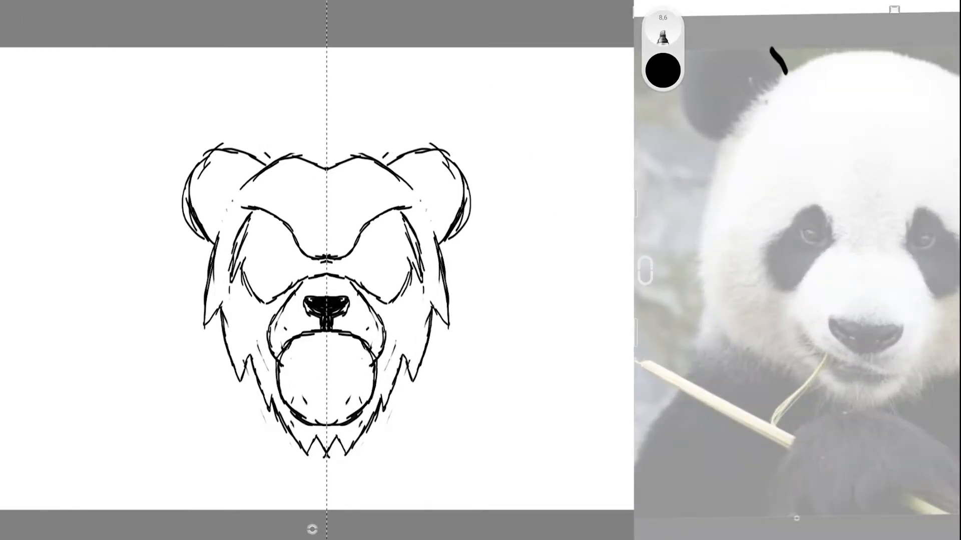
Trace the panda's ear, head side and eye patch over the faded reference photo with the size 8.6 marker
{"action": "left_click_drag", "start_coordinate": [755, 102], "coordinate": [827, 55]}
{"action": "mouse_move", "coordinate": [726, 140]}
{"action": "left_mouse_down"}
{"action": "mouse_move", "coordinate": [709, 261]}
{"action": "mouse_move", "coordinate": [726, 313]}
{"action": "left_mouse_up"}
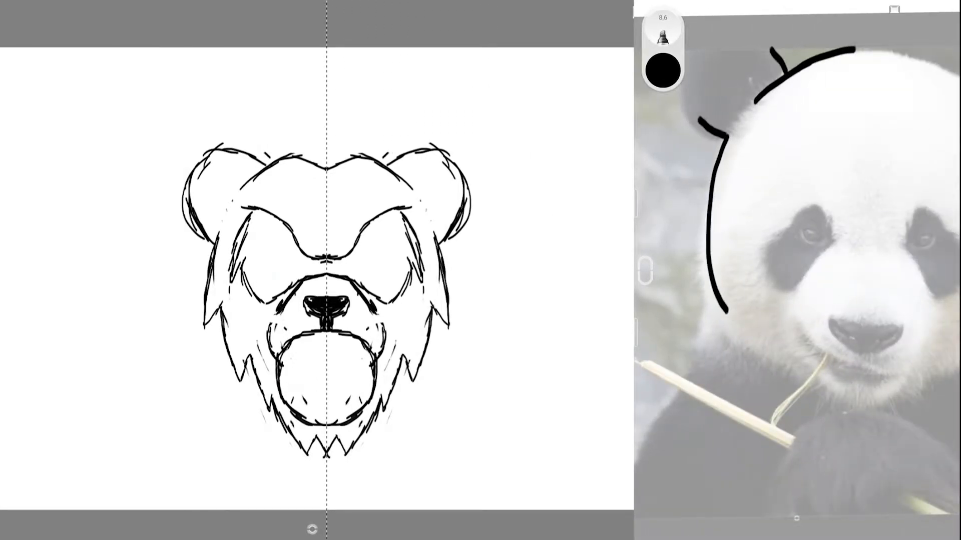
{"action": "left_click_drag", "start_coordinate": [727, 134], "coordinate": [785, 73]}
{"action": "left_click_drag", "start_coordinate": [834, 206], "coordinate": [878, 249]}
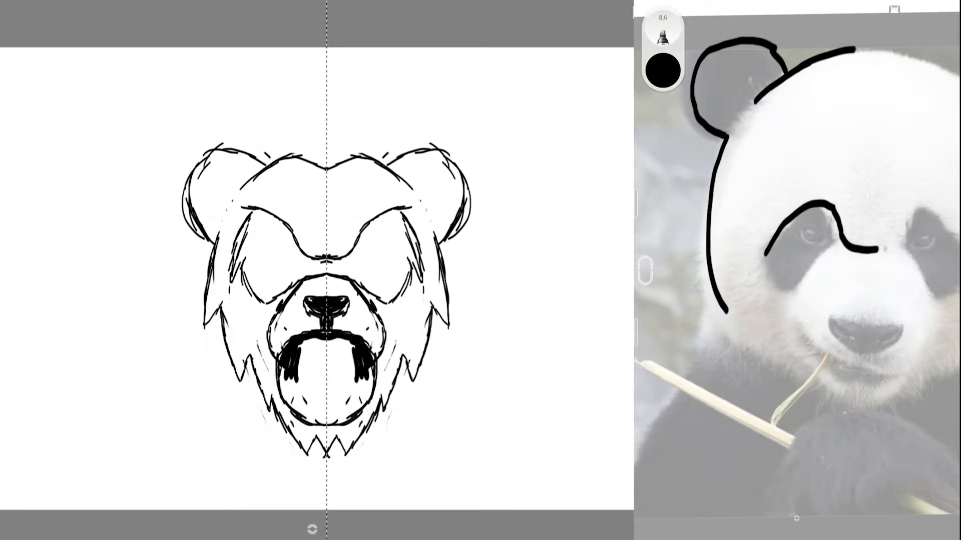
{"action": "left_click_drag", "start_coordinate": [765, 256], "coordinate": [799, 292]}
{"action": "left_click_drag", "start_coordinate": [766, 254], "coordinate": [755, 296]}
{"action": "left_click_drag", "start_coordinate": [880, 250], "coordinate": [916, 207]}
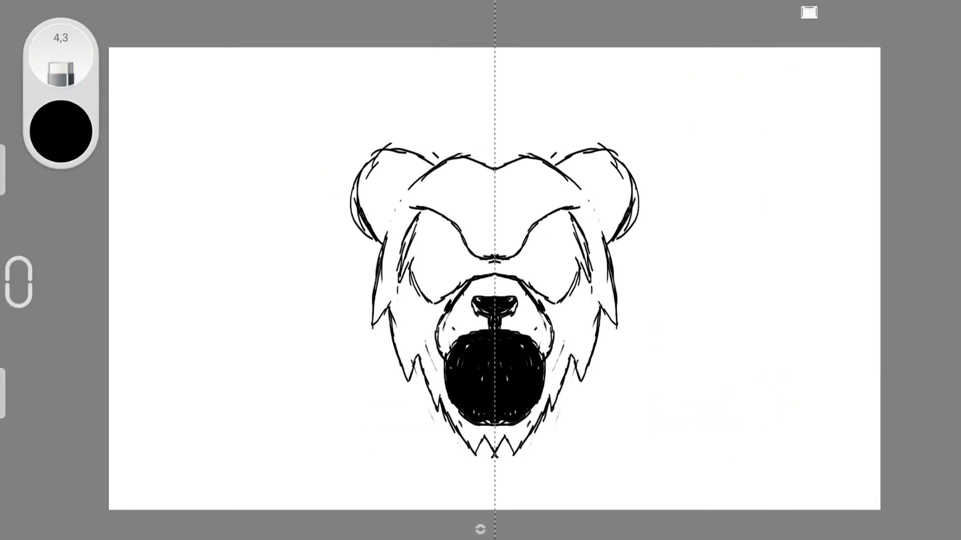
Carve the upper fangs and lower teeth as white shapes out of the black mouth with the size 4.3 eraser
{"action": "scroll", "coordinate": [555, 363], "scroll_direction": "up", "scroll_amount": 5}
{"action": "left_click_drag", "start_coordinate": [361, 360], "coordinate": [369, 385]}
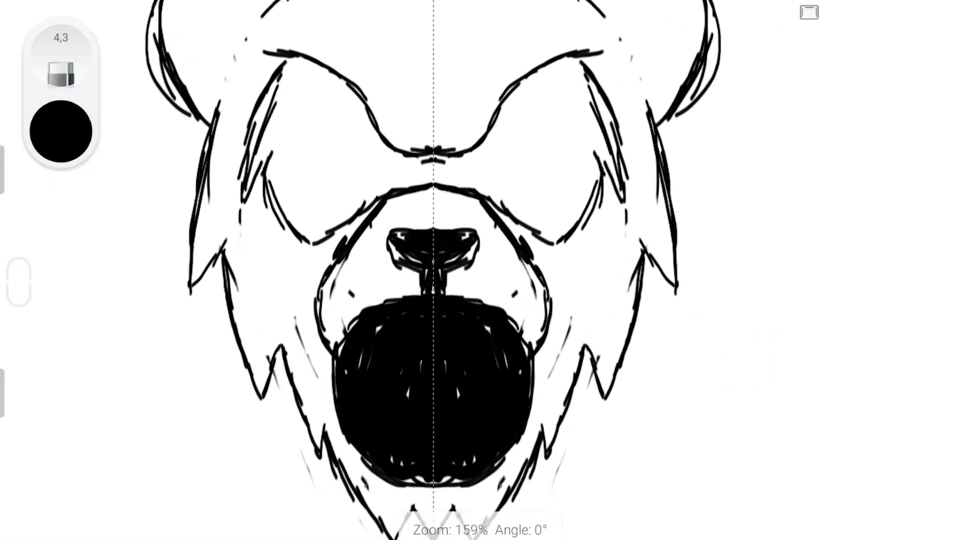
{"action": "left_click_drag", "start_coordinate": [382, 332], "coordinate": [369, 399]}
{"action": "left_click_drag", "start_coordinate": [375, 334], "coordinate": [433, 323]}
{"action": "left_click_drag", "start_coordinate": [378, 366], "coordinate": [369, 402]}
{"action": "mouse_move", "coordinate": [375, 345]}
{"action": "left_mouse_down"}
{"action": "mouse_move", "coordinate": [371, 386]}
{"action": "mouse_move", "coordinate": [431, 325]}
{"action": "mouse_move", "coordinate": [387, 326]}
{"action": "left_mouse_up"}
{"action": "mouse_move", "coordinate": [377, 440]}
{"action": "left_mouse_down"}
{"action": "mouse_move", "coordinate": [433, 470]}
{"action": "mouse_move", "coordinate": [387, 459]}
{"action": "left_mouse_up"}
{"action": "left_click_drag", "start_coordinate": [380, 433], "coordinate": [431, 461]}
{"action": "left_click_drag", "start_coordinate": [394, 458], "coordinate": [426, 468]}
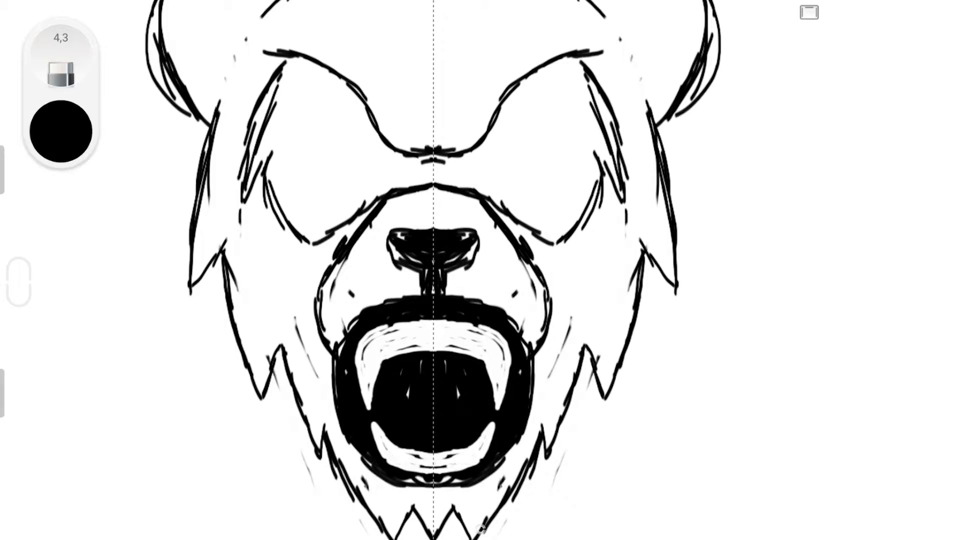
Thicken the muzzle and mouth outlines with the size 11.0 marker
{"action": "left_click", "coordinate": [60, 60]}
{"action": "left_click", "coordinate": [150, 150]}
{"action": "mouse_move", "coordinate": [334, 352]}
{"action": "left_mouse_down"}
{"action": "mouse_move", "coordinate": [367, 228]}
{"action": "mouse_move", "coordinate": [411, 268]}
{"action": "mouse_move", "coordinate": [342, 342]}
{"action": "left_mouse_up"}
Outline and fill the angry eye patches in solid black, joining them across the nose bridge
{"action": "left_click_drag", "start_coordinate": [367, 190], "coordinate": [324, 214]}
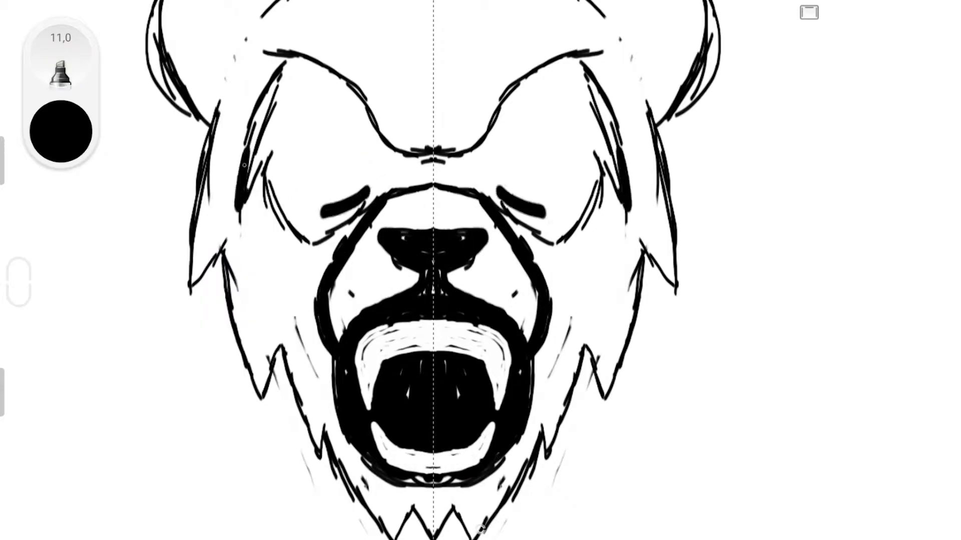
{"action": "left_click_drag", "start_coordinate": [292, 63], "coordinate": [243, 175]}
{"action": "left_click_drag", "start_coordinate": [274, 112], "coordinate": [239, 206]}
{"action": "left_click_drag", "start_coordinate": [269, 156], "coordinate": [313, 241]}
{"action": "mouse_move", "coordinate": [312, 241]}
{"action": "left_mouse_down"}
{"action": "mouse_move", "coordinate": [362, 203]}
{"action": "mouse_move", "coordinate": [314, 219]}
{"action": "left_mouse_up"}
{"action": "left_click_drag", "start_coordinate": [280, 110], "coordinate": [301, 220]}
{"action": "left_click_drag", "start_coordinate": [252, 58], "coordinate": [327, 74]}
{"action": "mouse_move", "coordinate": [328, 74]}
{"action": "left_mouse_down"}
{"action": "mouse_move", "coordinate": [431, 154]}
{"action": "mouse_move", "coordinate": [386, 170]}
{"action": "left_mouse_up"}
{"action": "left_click_drag", "start_coordinate": [295, 77], "coordinate": [366, 169]}
{"action": "left_click_drag", "start_coordinate": [305, 100], "coordinate": [308, 200]}
{"action": "left_click_drag", "start_coordinate": [330, 90], "coordinate": [384, 153]}
{"action": "mouse_move", "coordinate": [350, 125]}
{"action": "left_mouse_down"}
{"action": "mouse_move", "coordinate": [323, 196]}
{"action": "mouse_move", "coordinate": [286, 213]}
{"action": "left_mouse_up"}
{"action": "left_click_drag", "start_coordinate": [345, 87], "coordinate": [323, 182]}
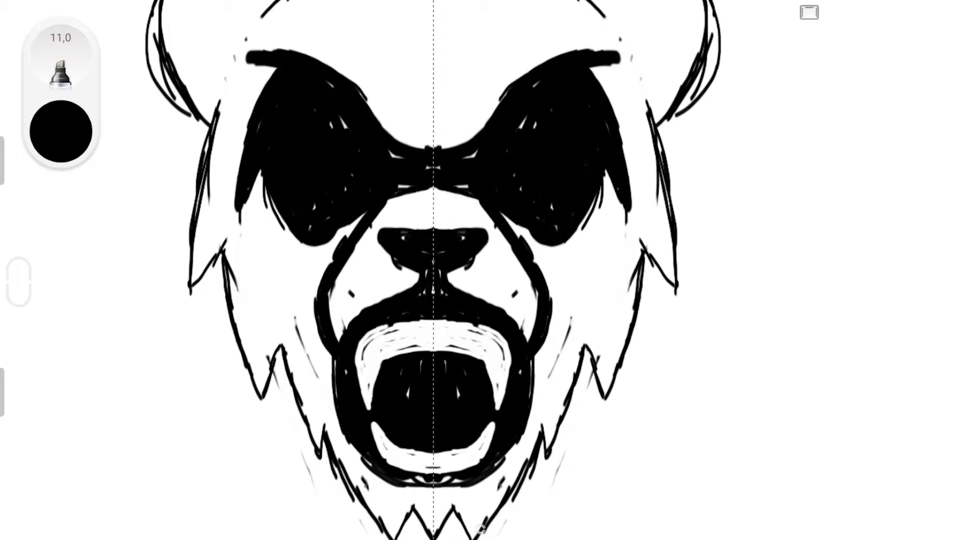
Thicken the muzzle sides and clean up the outer edges of the black eye patches
{"action": "left_click_drag", "start_coordinate": [366, 213], "coordinate": [322, 283]}
{"action": "mouse_move", "coordinate": [338, 234]}
{"action": "left_mouse_down"}
{"action": "mouse_move", "coordinate": [312, 299]}
{"action": "mouse_move", "coordinate": [341, 342]}
{"action": "left_mouse_up"}
{"action": "left_click_drag", "start_coordinate": [259, 169], "coordinate": [265, 194]}
{"action": "left_click_drag", "start_coordinate": [260, 176], "coordinate": [291, 237]}
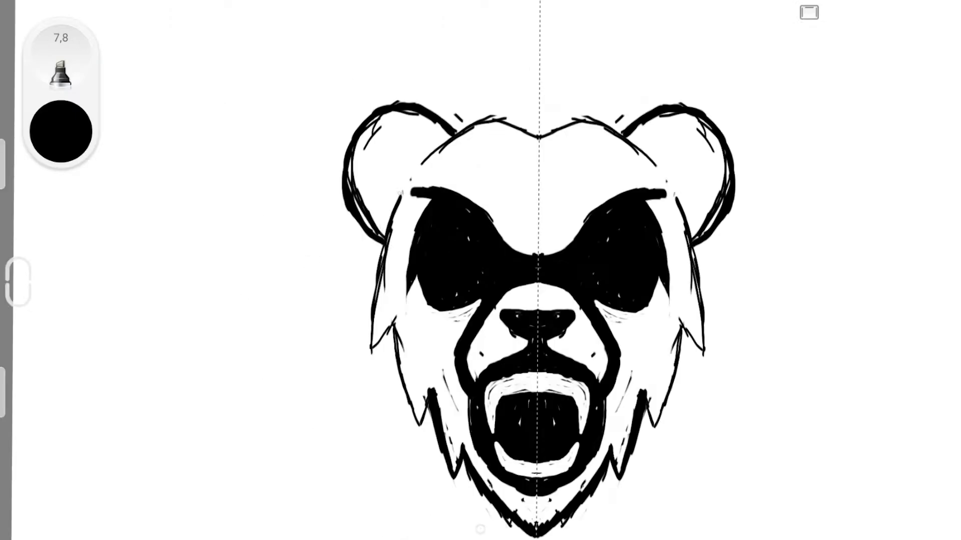
Mark the side of the forehead and fill the inner ears in black with the size 7.8 marker
{"action": "left_click_drag", "start_coordinate": [402, 184], "coordinate": [391, 219]}
{"action": "mouse_move", "coordinate": [413, 163]}
{"action": "left_mouse_down"}
{"action": "mouse_move", "coordinate": [386, 231]}
{"action": "mouse_move", "coordinate": [378, 144]}
{"action": "mouse_move", "coordinate": [422, 156]}
{"action": "left_mouse_up"}
{"action": "left_click_drag", "start_coordinate": [379, 145], "coordinate": [359, 195]}
{"action": "left_click_drag", "start_coordinate": [361, 163], "coordinate": [379, 228]}
{"action": "left_click_drag", "start_coordinate": [403, 154], "coordinate": [383, 231]}
{"action": "mouse_move", "coordinate": [379, 150]}
{"action": "left_mouse_down"}
{"action": "mouse_move", "coordinate": [363, 200]}
{"action": "mouse_move", "coordinate": [381, 184]}
{"action": "left_mouse_up"}
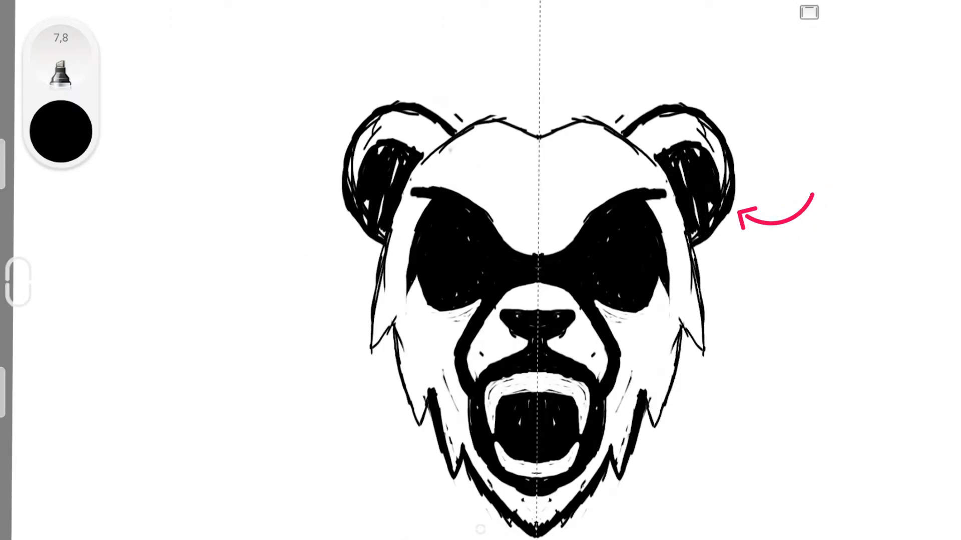
Thicken the outer ear outlines and erase the stray lines along the upper inner ear
{"action": "left_click_drag", "start_coordinate": [382, 260], "coordinate": [338, 170]}
{"action": "mouse_move", "coordinate": [357, 123]}
{"action": "left_mouse_down"}
{"action": "mouse_move", "coordinate": [337, 178]}
{"action": "mouse_move", "coordinate": [414, 142]}
{"action": "mouse_move", "coordinate": [426, 162]}
{"action": "mouse_move", "coordinate": [345, 150]}
{"action": "left_mouse_up"}
{"action": "left_click", "coordinate": [61, 74]}
{"action": "left_click", "coordinate": [180, 202]}
{"action": "left_click_drag", "start_coordinate": [380, 108], "coordinate": [450, 130]}
{"action": "mouse_move", "coordinate": [361, 122]}
{"action": "left_mouse_down"}
{"action": "mouse_move", "coordinate": [351, 134]}
{"action": "mouse_move", "coordinate": [423, 128]}
{"action": "mouse_move", "coordinate": [450, 150]}
{"action": "left_mouse_up"}
Extend the thick upper ear outline into a point on the forehead and trim the top of the inner ear
{"action": "left_click", "coordinate": [60, 74]}
{"action": "left_click_drag", "start_coordinate": [353, 150], "coordinate": [385, 120]}
{"action": "mouse_move", "coordinate": [383, 122]}
{"action": "left_mouse_down"}
{"action": "mouse_move", "coordinate": [438, 122]}
{"action": "mouse_move", "coordinate": [440, 141]}
{"action": "mouse_move", "coordinate": [498, 179]}
{"action": "left_mouse_up"}
{"action": "left_click", "coordinate": [61, 74]}
{"action": "left_click", "coordinate": [61, 74]}
{"action": "left_click_drag", "start_coordinate": [361, 155], "coordinate": [415, 131]}
Thicken the forehead outline, erase the stray centre mark and carve a white gap inside the ears
{"action": "left_click_drag", "start_coordinate": [497, 178], "coordinate": [466, 140]}
{"action": "mouse_move", "coordinate": [478, 130]}
{"action": "left_mouse_down"}
{"action": "mouse_move", "coordinate": [528, 138]}
{"action": "mouse_move", "coordinate": [538, 178]}
{"action": "left_mouse_up"}
{"action": "mouse_move", "coordinate": [472, 125]}
{"action": "left_mouse_down"}
{"action": "mouse_move", "coordinate": [502, 150]}
{"action": "mouse_move", "coordinate": [490, 145]}
{"action": "left_mouse_up"}
{"action": "left_click_drag", "start_coordinate": [483, 120], "coordinate": [508, 125]}
{"action": "left_click", "coordinate": [61, 74]}
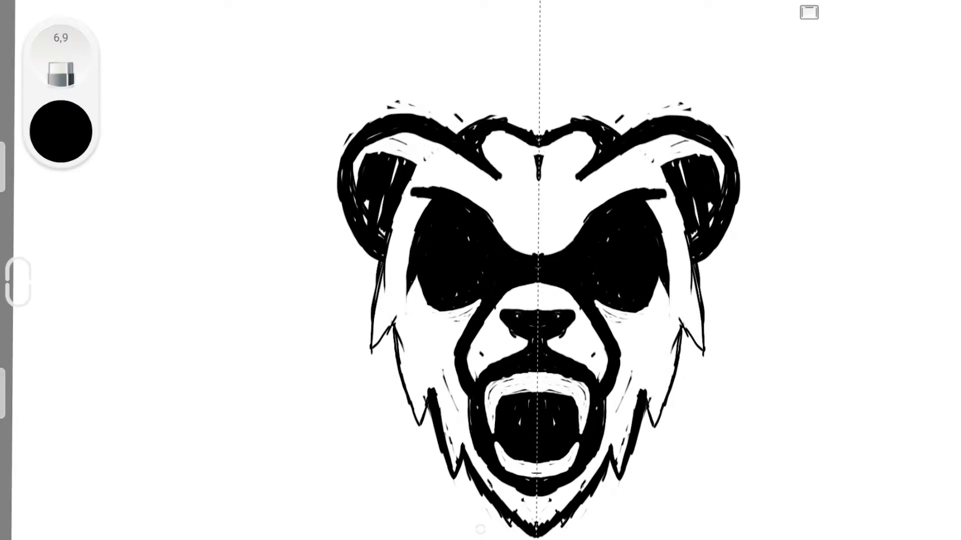
{"action": "left_click_drag", "start_coordinate": [539, 179], "coordinate": [539, 150]}
{"action": "left_click_drag", "start_coordinate": [361, 215], "coordinate": [410, 143]}
Draw bold pointed fur spikes hanging below the ears on the sides of the head
{"action": "left_click", "coordinate": [61, 74]}
{"action": "left_click_drag", "start_coordinate": [369, 256], "coordinate": [360, 317]}
{"action": "left_click_drag", "start_coordinate": [360, 316], "coordinate": [381, 268]}
{"action": "left_click_drag", "start_coordinate": [411, 181], "coordinate": [395, 221]}
{"action": "mouse_move", "coordinate": [397, 218]}
{"action": "left_mouse_down"}
{"action": "mouse_move", "coordinate": [390, 291]}
{"action": "mouse_move", "coordinate": [366, 364]}
{"action": "left_mouse_up"}
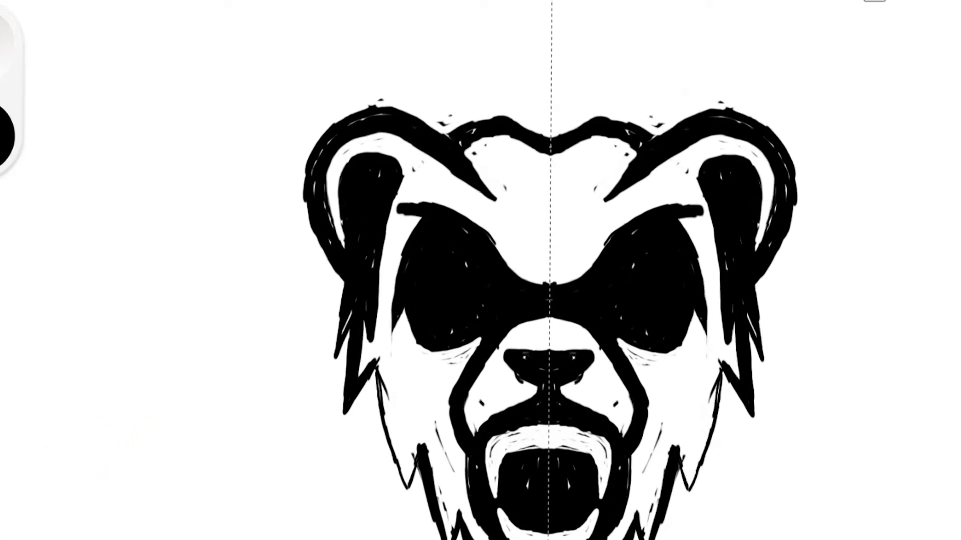
Thicken the jagged fur outline along the cheeks and lower jaw
{"action": "mouse_move", "coordinate": [349, 410]}
{"action": "left_mouse_down"}
{"action": "mouse_move", "coordinate": [379, 353]}
{"action": "mouse_move", "coordinate": [404, 482]}
{"action": "left_mouse_up"}
{"action": "left_click_drag", "start_coordinate": [391, 394], "coordinate": [407, 478]}
{"action": "left_click_drag", "start_coordinate": [404, 514], "coordinate": [440, 539]}
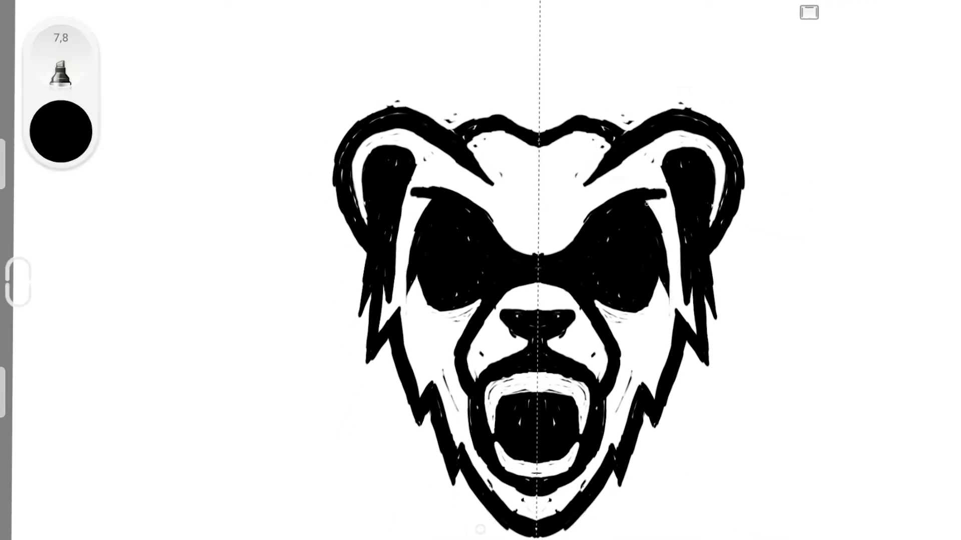
Add a pointed crease between the brows, refine the inner ear edge and draw fur spikes beside the eye patches
{"action": "left_click_drag", "start_coordinate": [537, 220], "coordinate": [520, 248]}
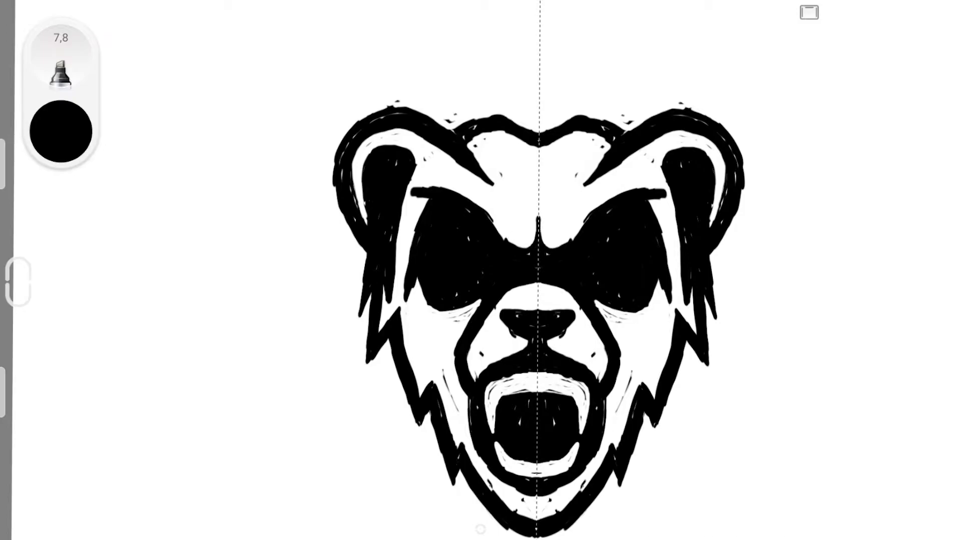
{"action": "mouse_move", "coordinate": [423, 205]}
{"action": "left_mouse_down"}
{"action": "mouse_move", "coordinate": [446, 217]}
{"action": "mouse_move", "coordinate": [417, 248]}
{"action": "mouse_move", "coordinate": [418, 343]}
{"action": "left_mouse_up"}
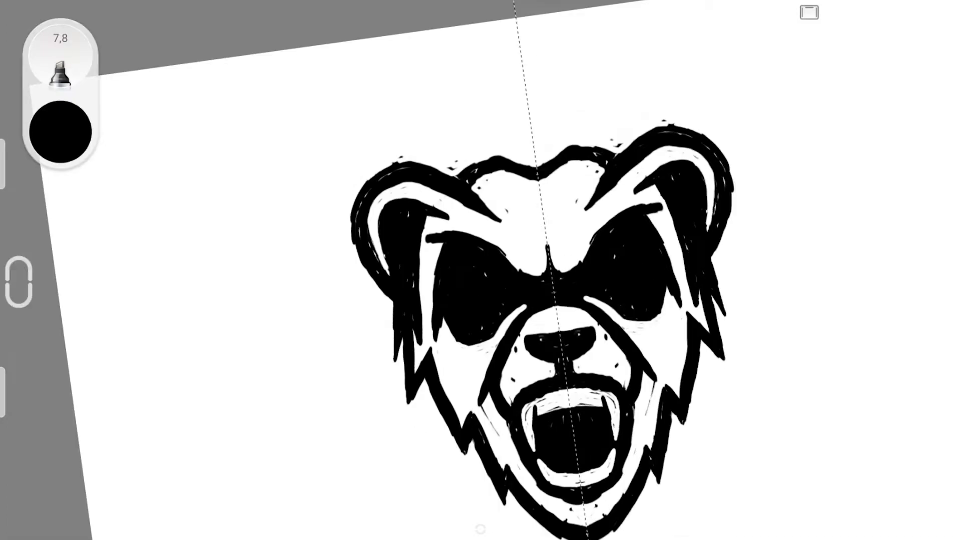
{"action": "left_click", "coordinate": [60, 70]}
{"action": "left_click", "coordinate": [181, 203]}
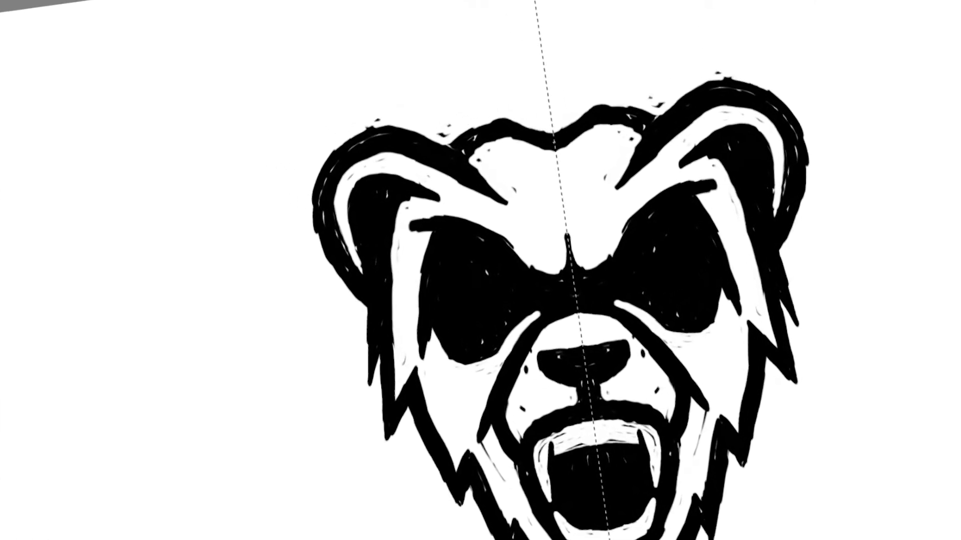
{"action": "left_click", "coordinate": [2, 11]}
{"action": "left_click", "coordinate": [31, 180]}
{"action": "left_click_drag", "start_coordinate": [398, 286], "coordinate": [395, 379]}
{"action": "left_click_drag", "start_coordinate": [406, 249], "coordinate": [399, 321]}
{"action": "left_click_drag", "start_coordinate": [405, 251], "coordinate": [393, 296]}
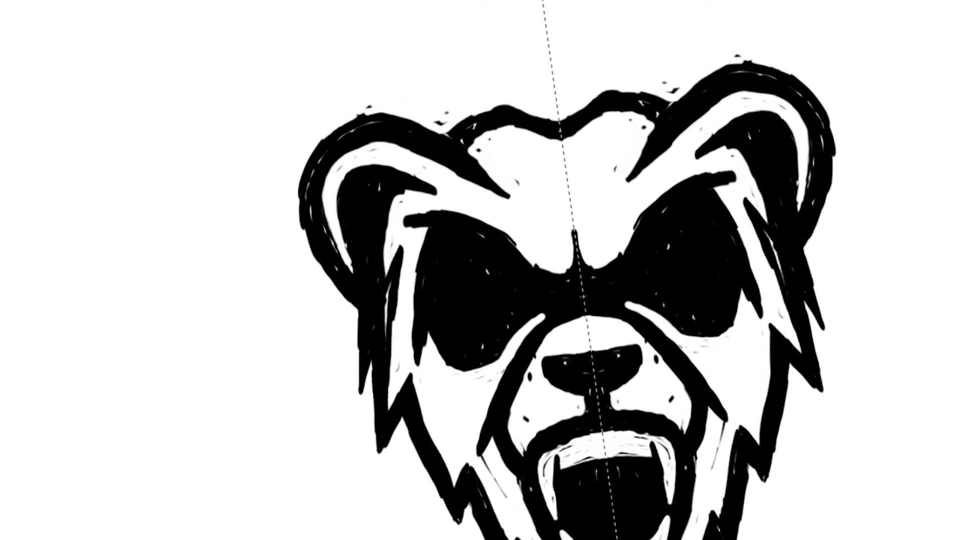
Add creases below the eye patches and shape the glaring eyes with white outlines and highlights
{"action": "left_click_drag", "start_coordinate": [496, 359], "coordinate": [471, 399]}
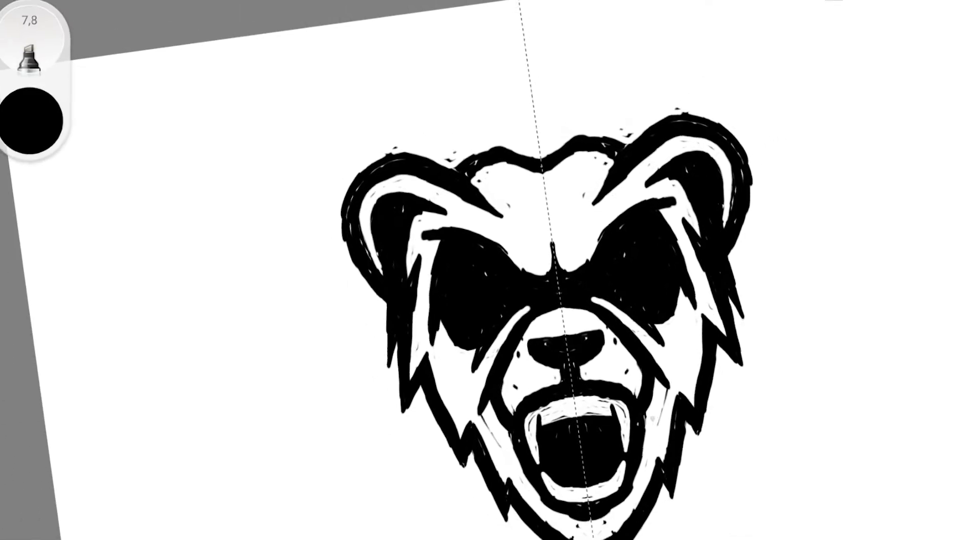
{"action": "left_click_drag", "start_coordinate": [647, 415], "coordinate": [645, 443]}
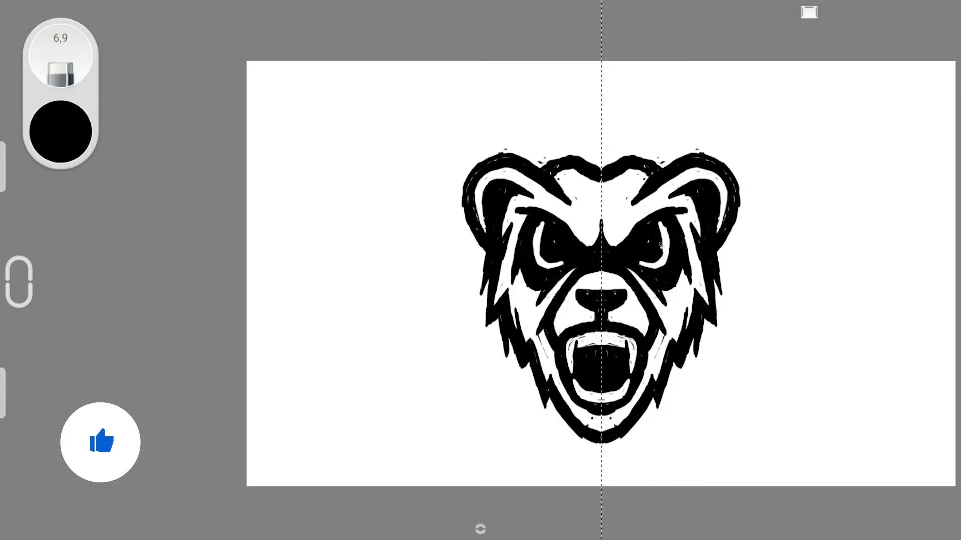
{"action": "key", "text": "s"}
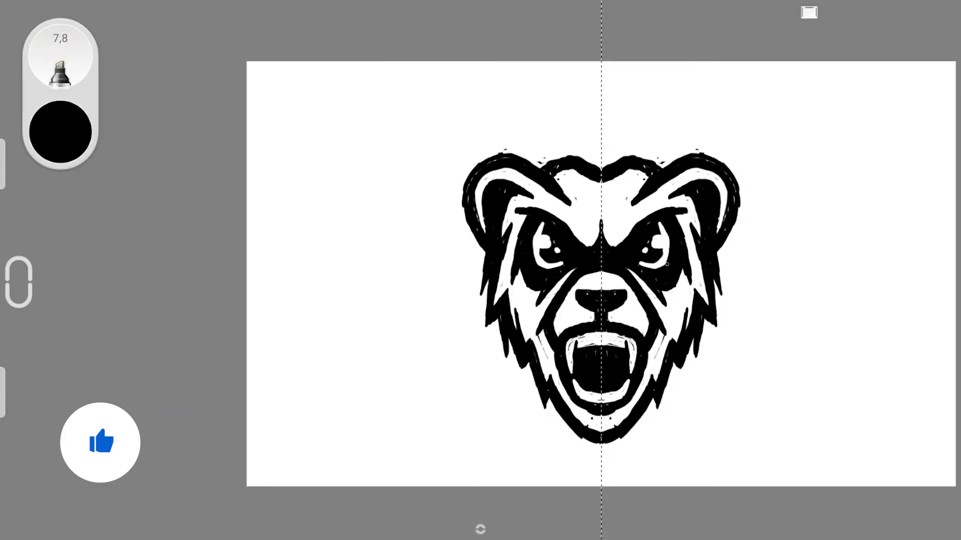
{"action": "left_click_drag", "start_coordinate": [657, 233], "coordinate": [660, 238]}
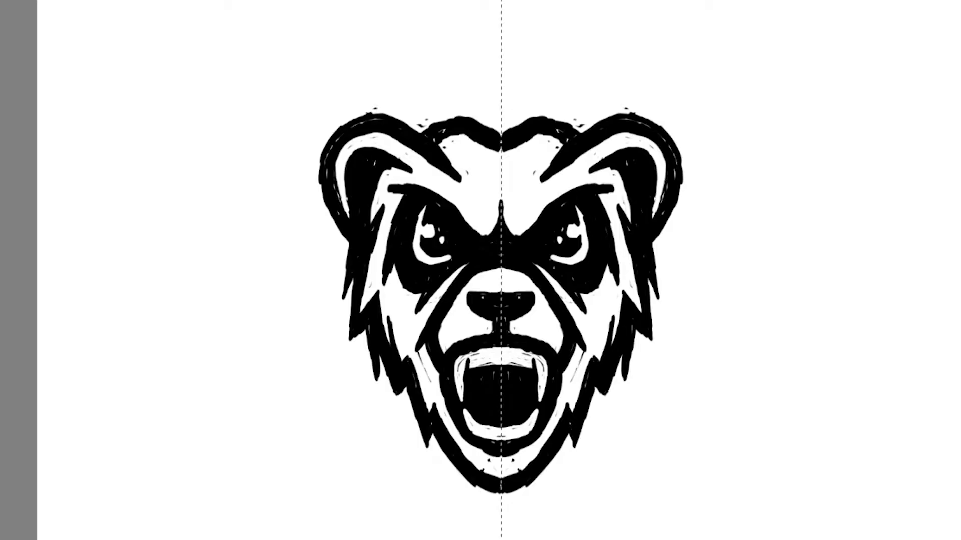
Shape individual rounded upper front teeth and widen the base of the upper fangs
{"action": "scroll", "coordinate": [555, 440], "scroll_direction": "up", "scroll_amount": 5}
{"action": "left_click_drag", "start_coordinate": [384, 288], "coordinate": [404, 271]}
{"action": "left_click_drag", "start_coordinate": [404, 271], "coordinate": [411, 283]}
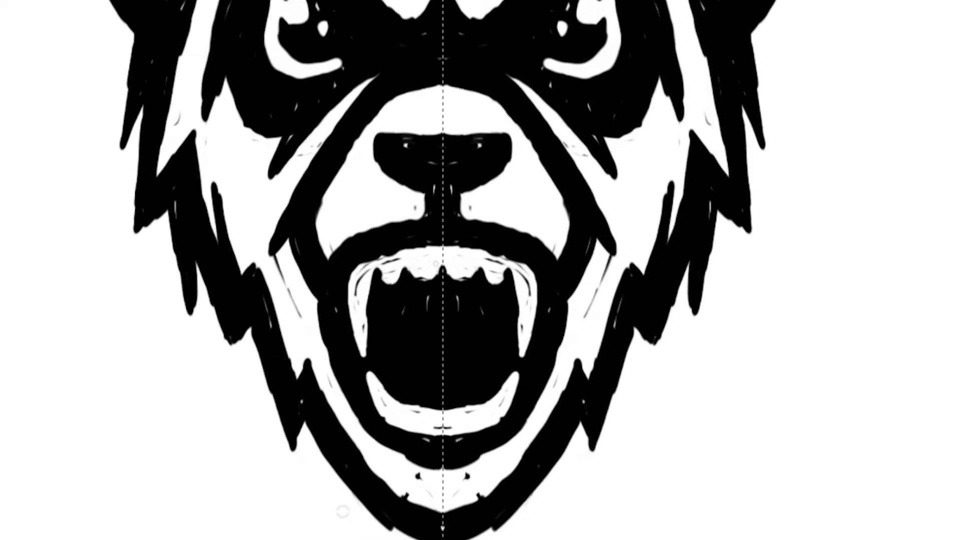
{"action": "key", "text": "s"}
{"action": "left_click_drag", "start_coordinate": [362, 263], "coordinate": [348, 287]}
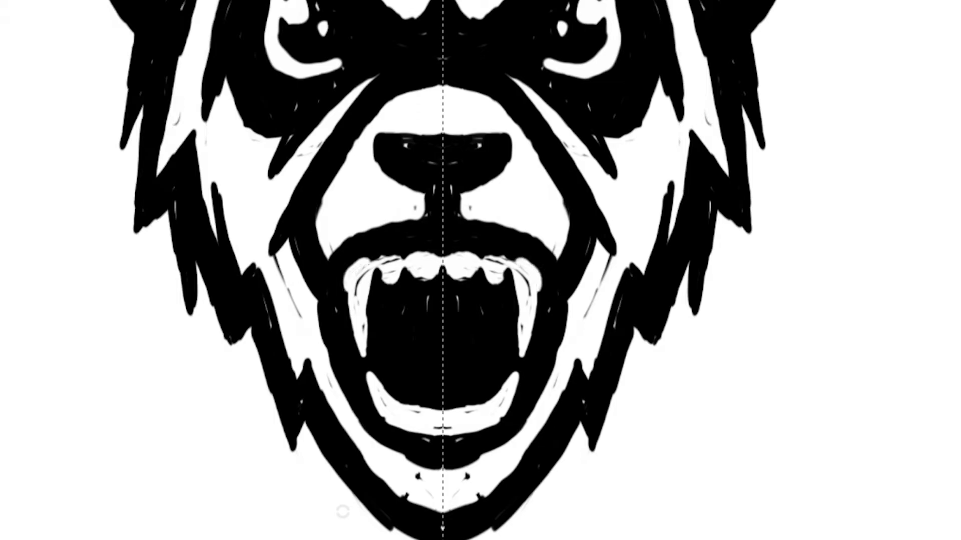
{"action": "left_click_drag", "start_coordinate": [345, 322], "coordinate": [363, 257]}
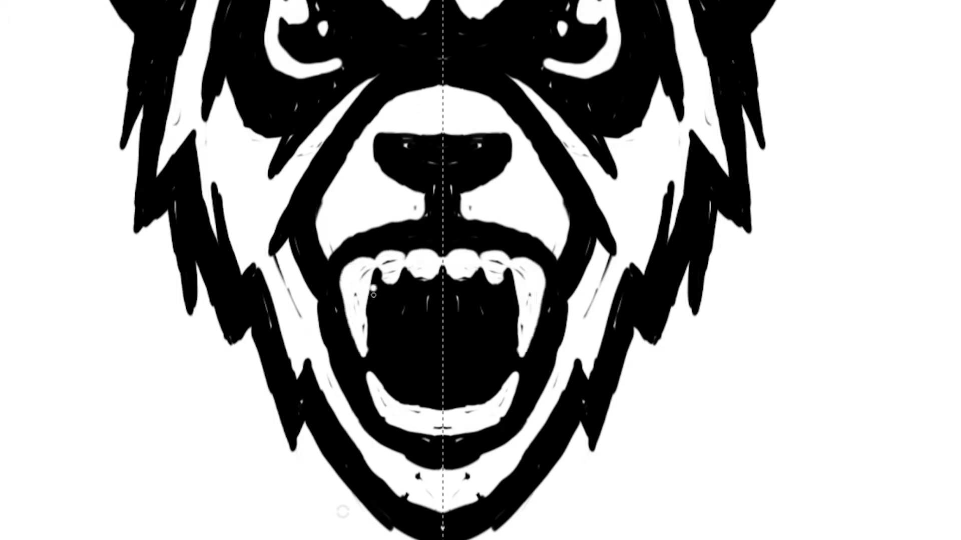
{"action": "scroll", "coordinate": [480, 270], "scroll_direction": "down", "scroll_amount": 3}
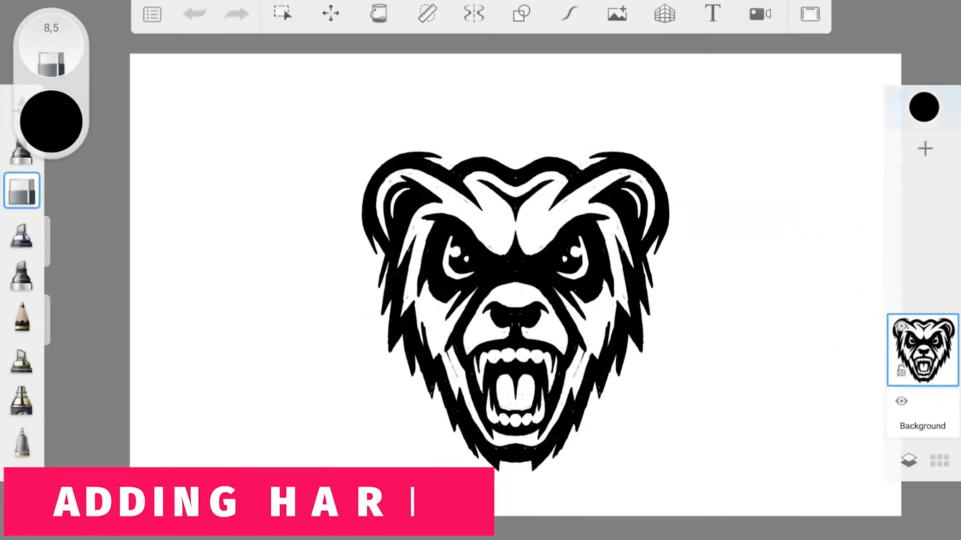
Paint a hard black shadow on the right half of the forehead with the Marker Large brush
{"action": "left_click", "coordinate": [51, 46]}
{"action": "left_click", "coordinate": [124, 193]}
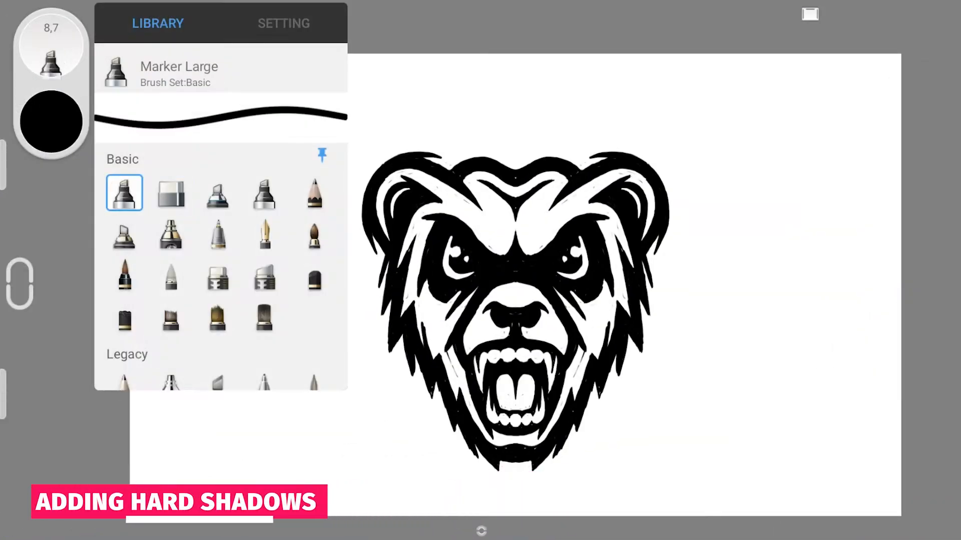
{"action": "left_click", "coordinate": [445, 147]}
{"action": "scroll", "coordinate": [480, 271], "scroll_direction": "up", "scroll_amount": 4}
{"action": "left_click_drag", "start_coordinate": [485, 96], "coordinate": [495, 74]}
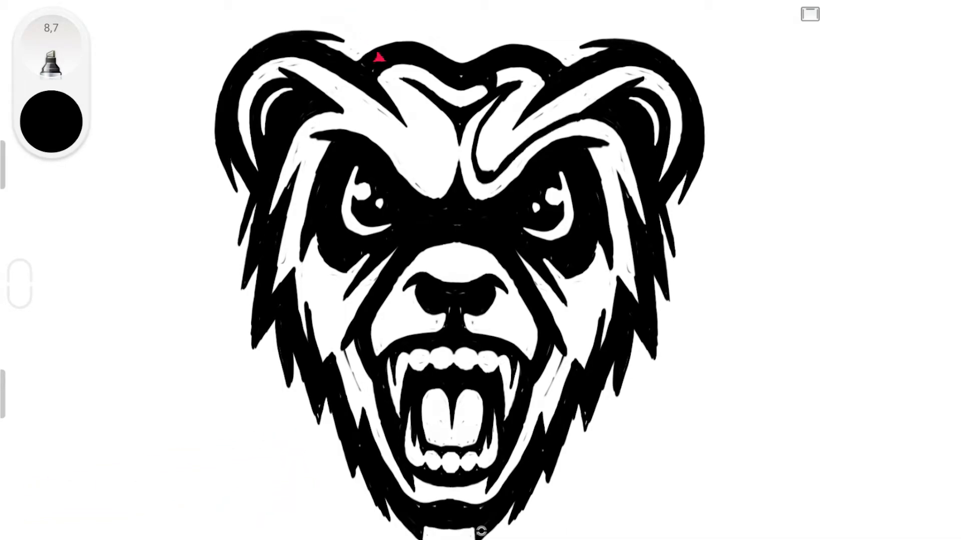
{"action": "left_click_drag", "start_coordinate": [503, 125], "coordinate": [518, 93]}
{"action": "left_click_drag", "start_coordinate": [586, 82], "coordinate": [585, 110]}
{"action": "left_click_drag", "start_coordinate": [517, 93], "coordinate": [487, 134]}
{"action": "mouse_move", "coordinate": [510, 71]}
{"action": "left_mouse_down"}
{"action": "mouse_move", "coordinate": [495, 160]}
{"action": "mouse_move", "coordinate": [540, 80]}
{"action": "mouse_move", "coordinate": [571, 120]}
{"action": "left_mouse_up"}
Add a hard shadow to the fur between the right eye patch and the right ear
{"action": "left_click_drag", "start_coordinate": [590, 161], "coordinate": [634, 266]}
{"action": "left_click_drag", "start_coordinate": [595, 149], "coordinate": [625, 222]}
{"action": "left_click_drag", "start_coordinate": [629, 182], "coordinate": [644, 223]}
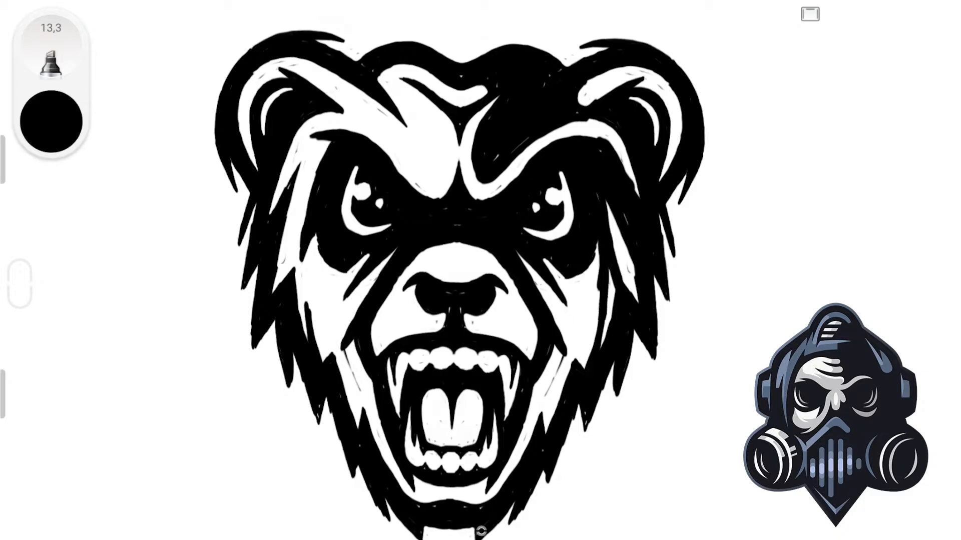
Fill the right cheek and jaw fur with solid black shadow using the size 13.3 marker
{"action": "left_click_drag", "start_coordinate": [598, 278], "coordinate": [581, 335]}
{"action": "left_click_drag", "start_coordinate": [559, 298], "coordinate": [579, 335]}
{"action": "left_click_drag", "start_coordinate": [519, 253], "coordinate": [560, 330]}
{"action": "left_click_drag", "start_coordinate": [534, 273], "coordinate": [572, 360]}
{"action": "left_click_drag", "start_coordinate": [599, 306], "coordinate": [581, 368]}
{"action": "left_click_drag", "start_coordinate": [610, 206], "coordinate": [630, 281]}
{"action": "left_click_drag", "start_coordinate": [613, 270], "coordinate": [602, 345]}
{"action": "left_click_drag", "start_coordinate": [624, 257], "coordinate": [637, 302]}
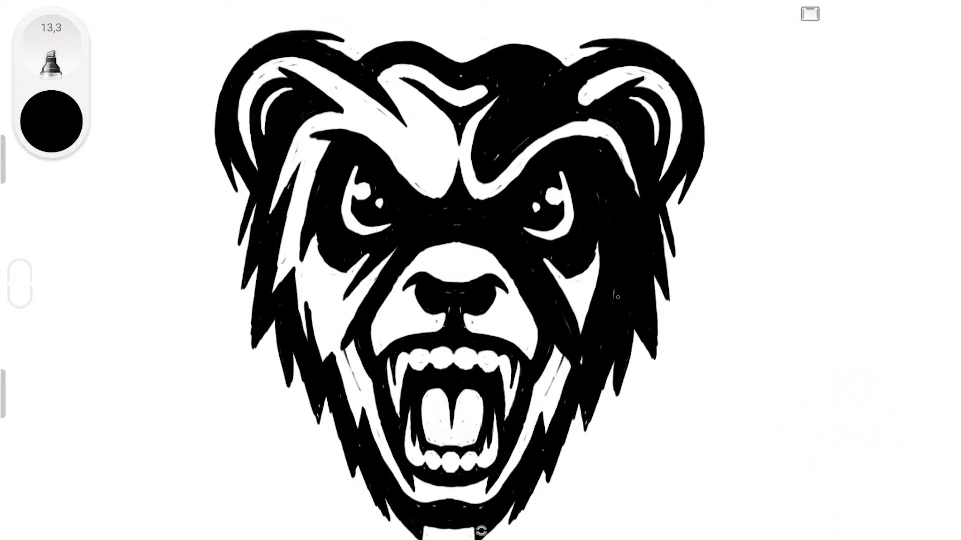
{"action": "left_click_drag", "start_coordinate": [596, 274], "coordinate": [582, 325]}
{"action": "left_click_drag", "start_coordinate": [557, 346], "coordinate": [563, 390]}
{"action": "scroll", "coordinate": [480, 300], "scroll_direction": "down", "scroll_amount": 5}
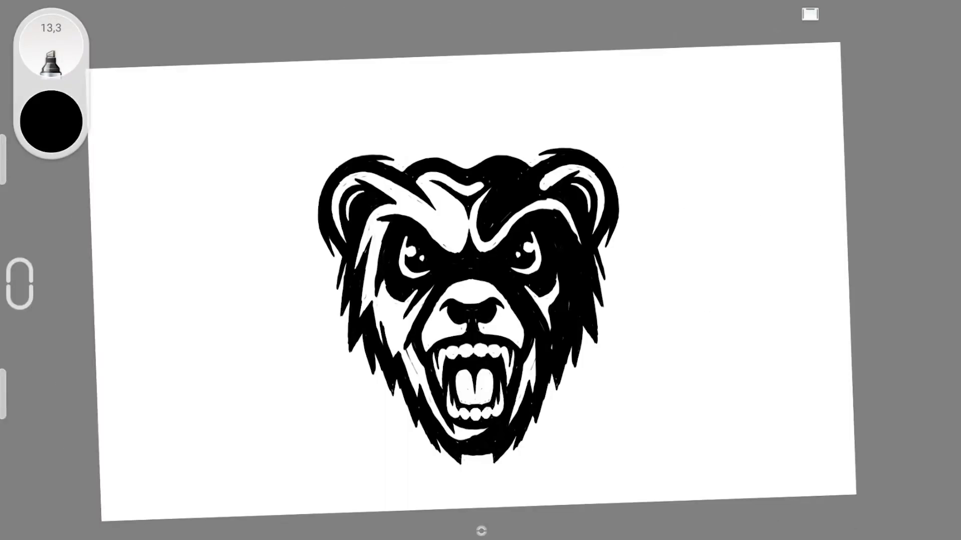
Paint hard black shadows on the right side of the muzzle with the marker at size 9.1
{"action": "scroll", "coordinate": [480, 301], "scroll_direction": "up", "scroll_amount": 5}
{"action": "left_click_drag", "start_coordinate": [484, 335], "coordinate": [484, 350]}
{"action": "scroll", "coordinate": [479, 283], "scroll_direction": "up", "scroll_amount": 3}
{"action": "mouse_move", "coordinate": [417, 286]}
{"action": "left_mouse_down"}
{"action": "mouse_move", "coordinate": [447, 281]}
{"action": "mouse_move", "coordinate": [507, 327]}
{"action": "mouse_move", "coordinate": [465, 300]}
{"action": "mouse_move", "coordinate": [479, 309]}
{"action": "left_mouse_up"}
{"action": "left_click_drag", "start_coordinate": [574, 237], "coordinate": [631, 166]}
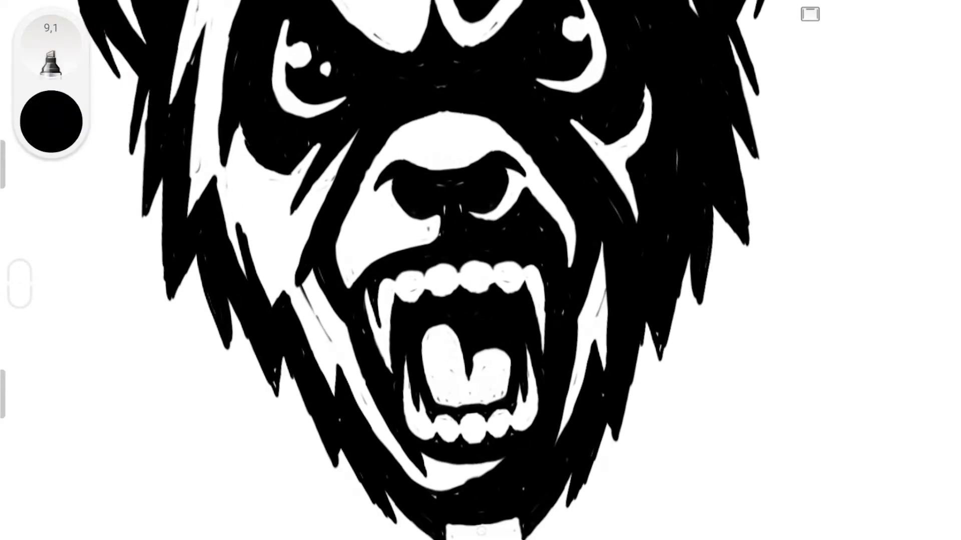
{"action": "scroll", "coordinate": [480, 270], "scroll_direction": "down", "scroll_amount": 5}
{"action": "scroll", "coordinate": [480, 300], "scroll_direction": "up", "scroll_amount": 5}
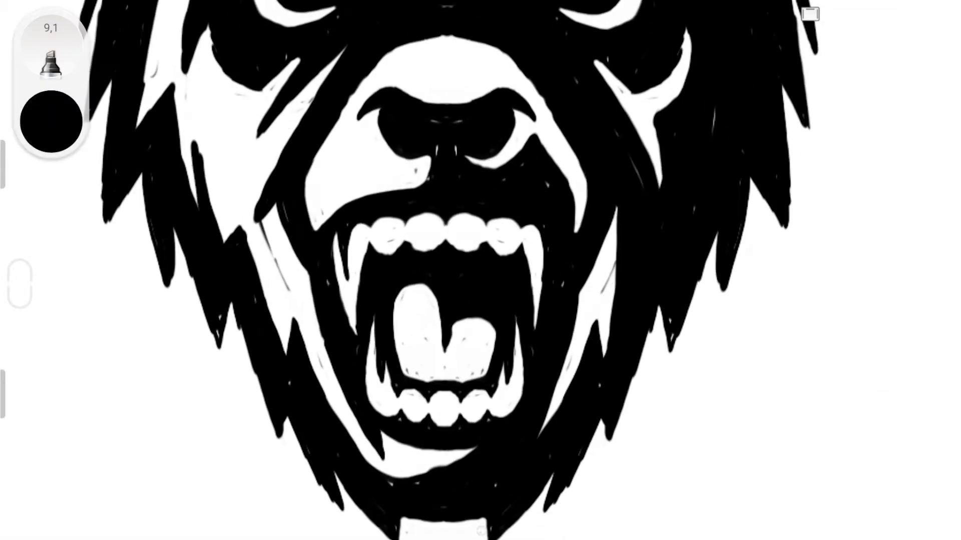
{"action": "scroll", "coordinate": [480, 270], "scroll_direction": "down", "scroll_amount": 6}
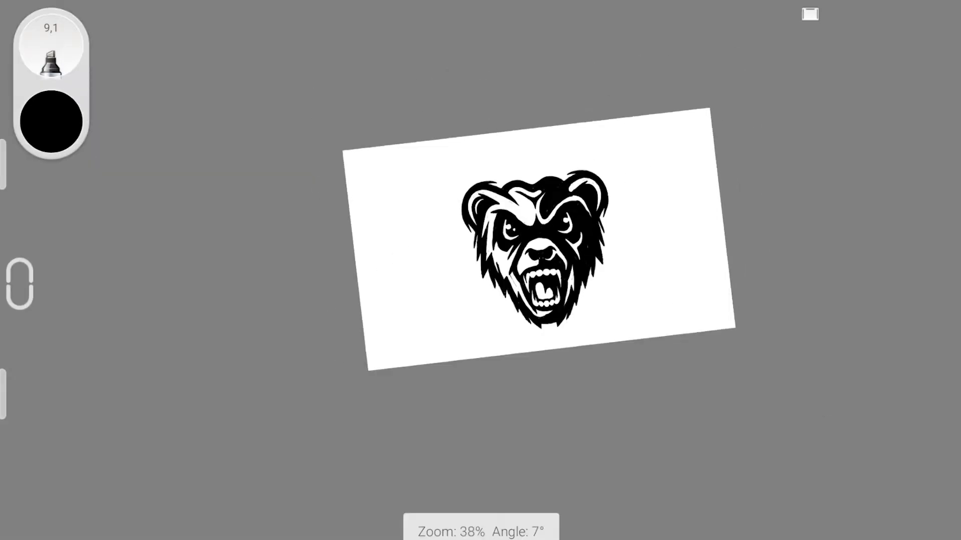
{"action": "scroll", "coordinate": [480, 270], "scroll_direction": "up", "scroll_amount": 2}
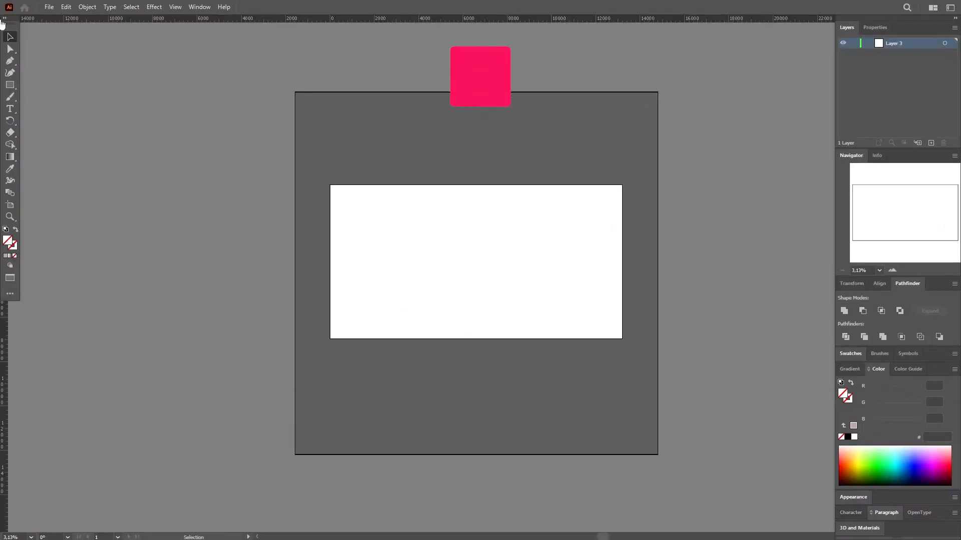
Switch to Adobe Illustrator and place the finished head sketch, enlarged, in the middle of the white artboard
{"action": "left_click", "coordinate": [50, 7]}
{"action": "left_click", "coordinate": [80, 190]}
{"action": "left_click", "coordinate": [117, 96]}
{"action": "left_click", "coordinate": [609, 497]}
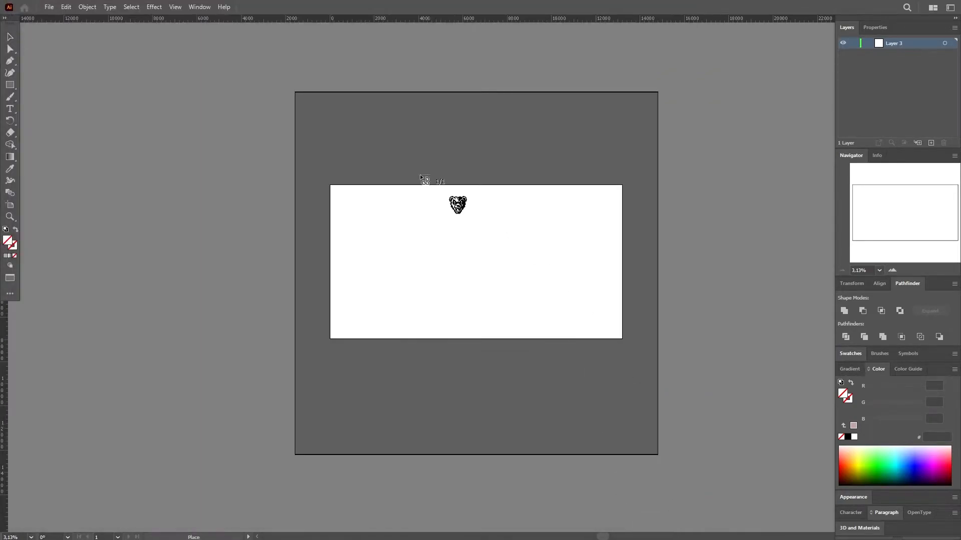
{"action": "key", "text": "ctrl+equal"}
{"action": "left_click_drag", "start_coordinate": [320, 141], "coordinate": [624, 339]}
{"action": "left_click_drag", "start_coordinate": [485, 213], "coordinate": [485, 218]}
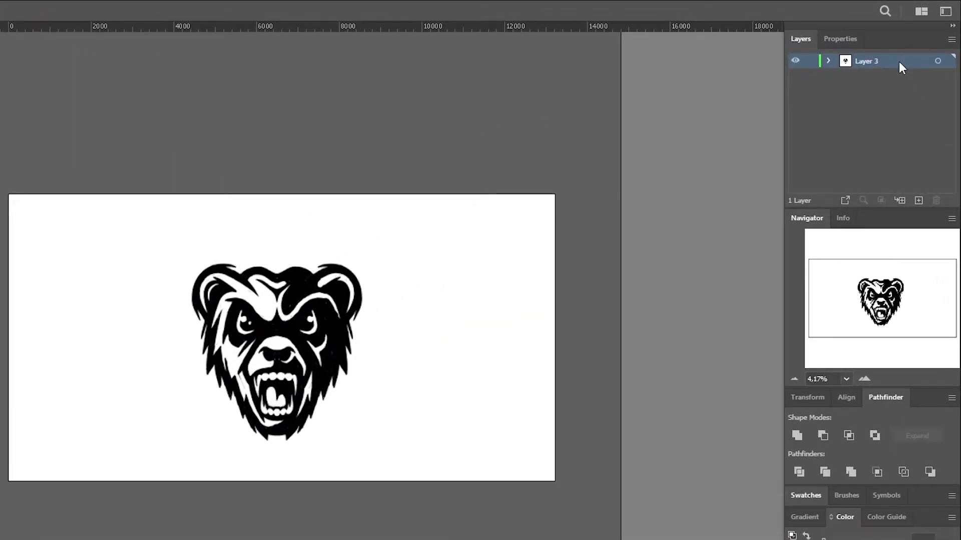
Rename the sketch's layer as Sketch and make it a template layer with images dimmed to 25%
{"action": "double_click", "coordinate": [916, 44]}
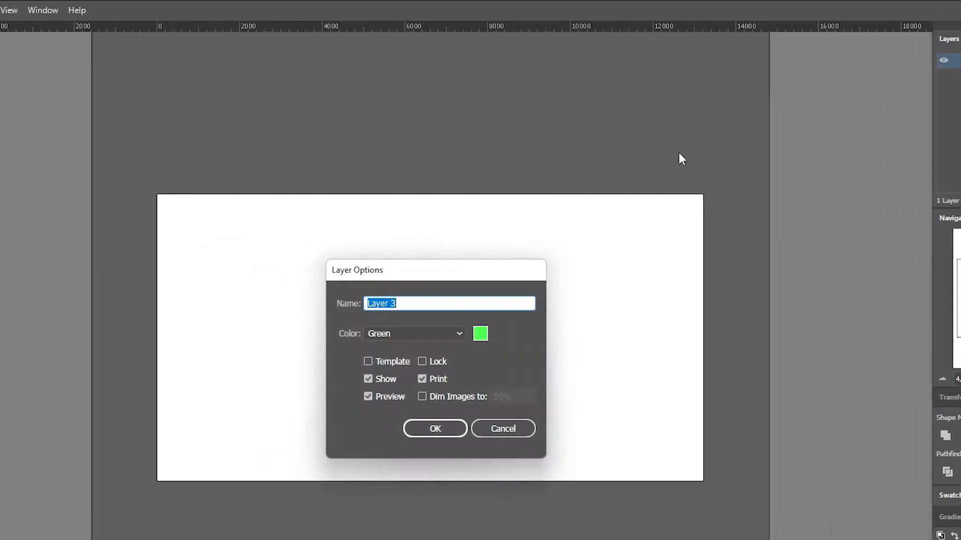
{"action": "type", "text": "Sketch"}
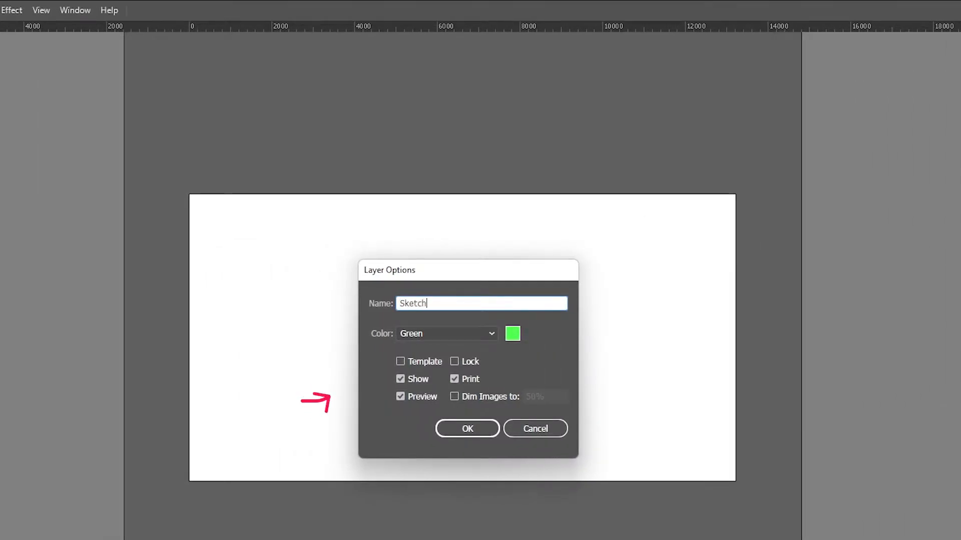
{"action": "left_click", "coordinate": [400, 362]}
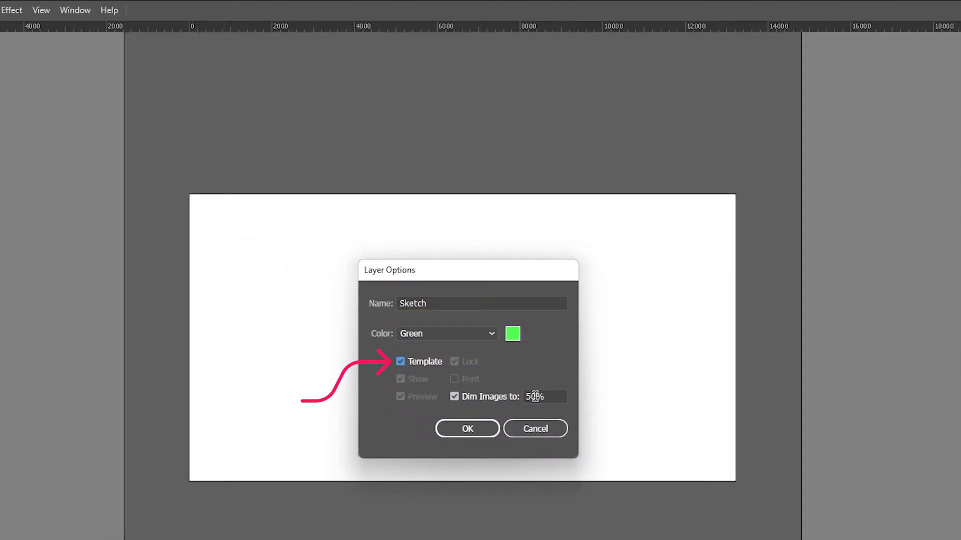
{"action": "left_click_drag", "start_coordinate": [537, 396], "coordinate": [520, 396]}
{"action": "type", "text": "25"}
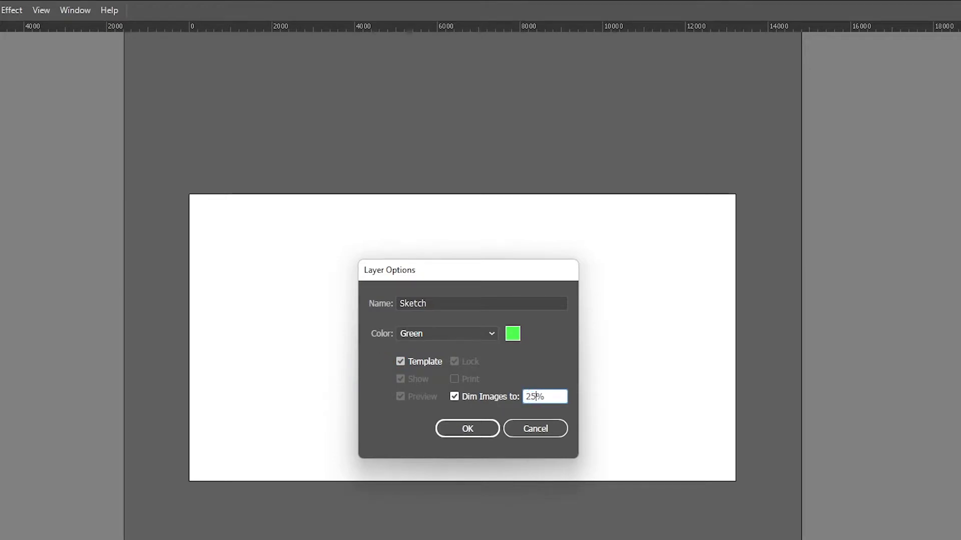
{"action": "key", "text": "Return"}
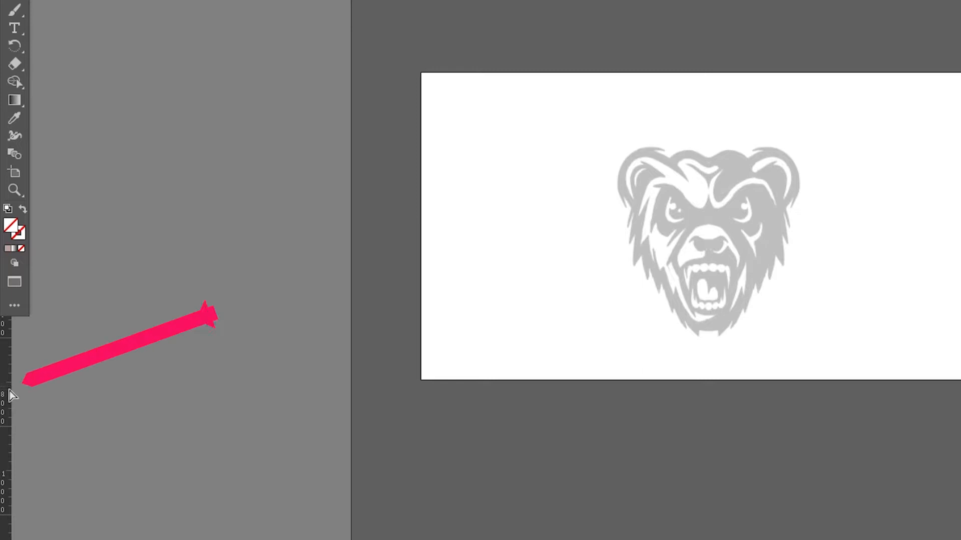
Place a vertical ruler guide through the centre of the head and lock the Sketch layer
{"action": "key", "text": "ctrl+r"}
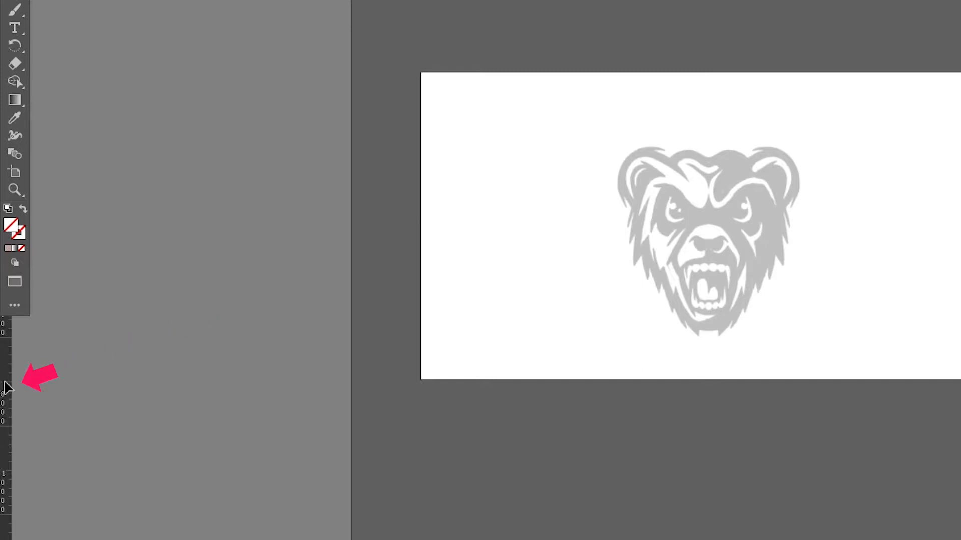
{"action": "left_click_drag", "start_coordinate": [345, 340], "coordinate": [706, 207]}
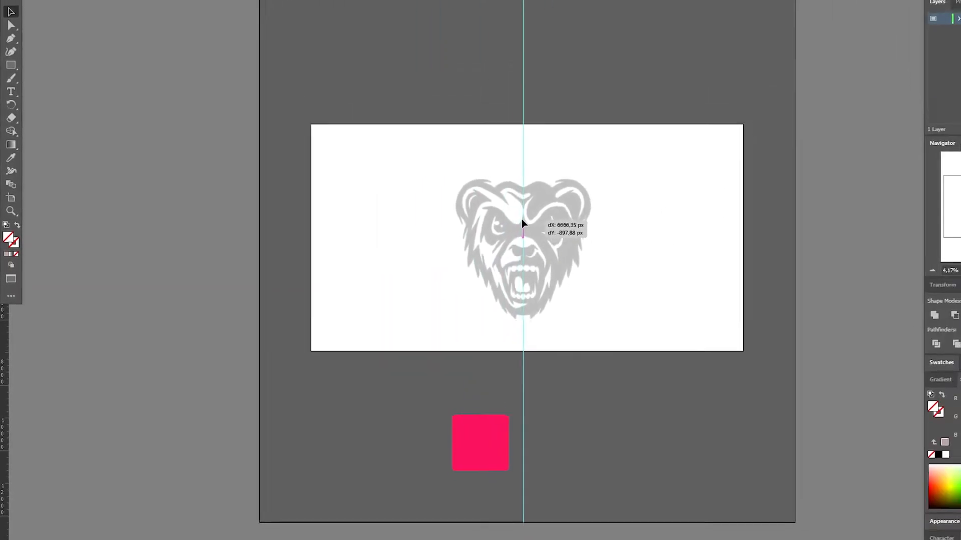
{"action": "left_click_drag", "start_coordinate": [522, 224], "coordinate": [522, 223]}
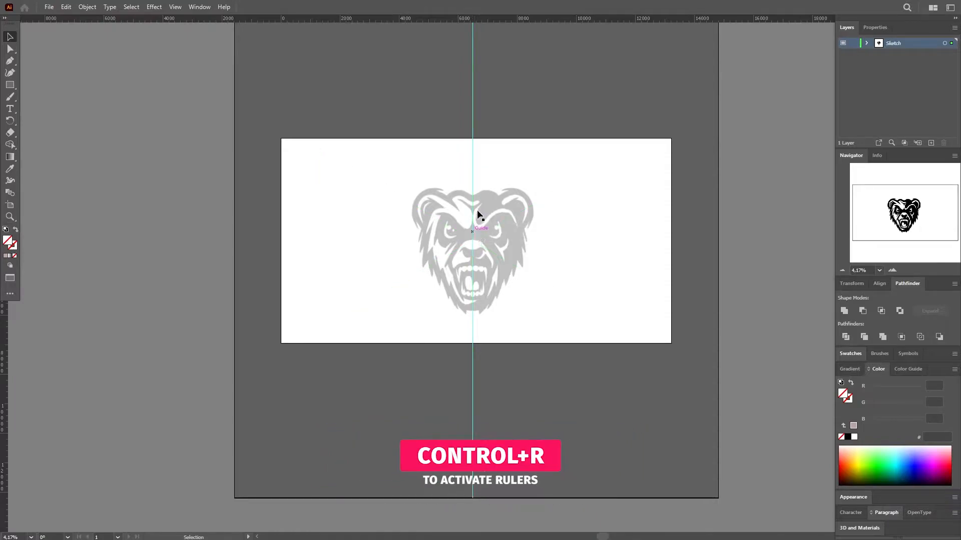
{"action": "left_click", "coordinate": [855, 44]}
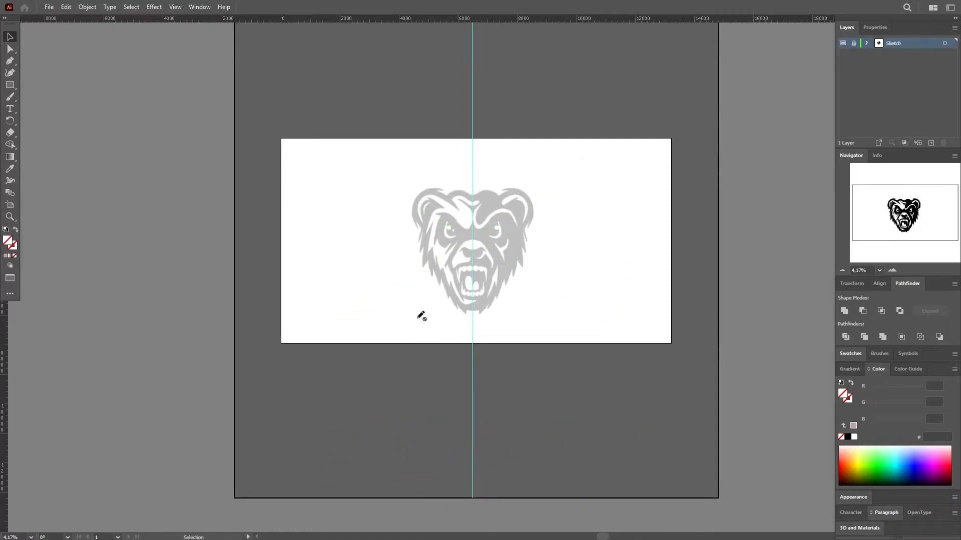
Add a new layer above the Sketch layer and name it Outline
{"action": "scroll", "coordinate": [491, 261], "scroll_direction": "up", "scroll_amount": 2}
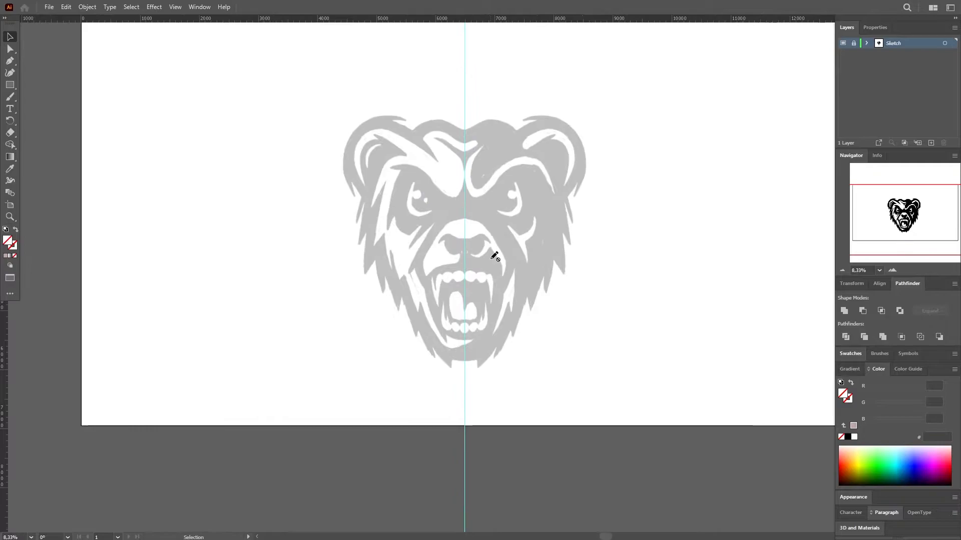
{"action": "scroll", "coordinate": [491, 261], "scroll_direction": "up", "scroll_amount": 1}
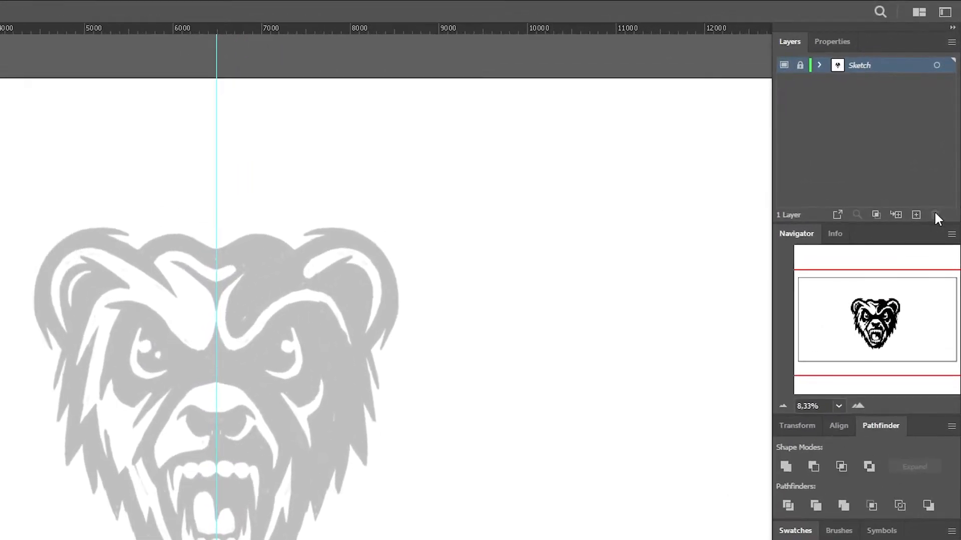
{"action": "left_click", "coordinate": [916, 215]}
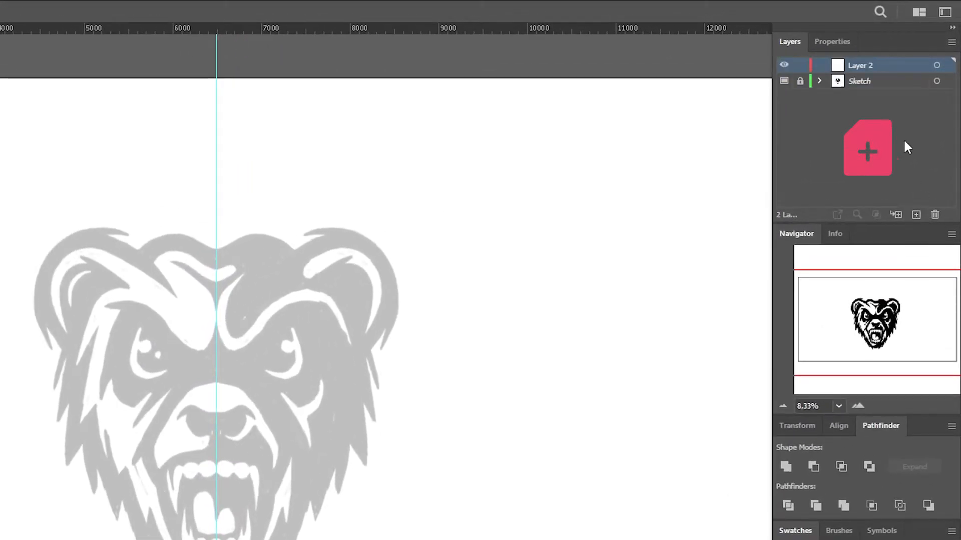
{"action": "double_click", "coordinate": [869, 64]}
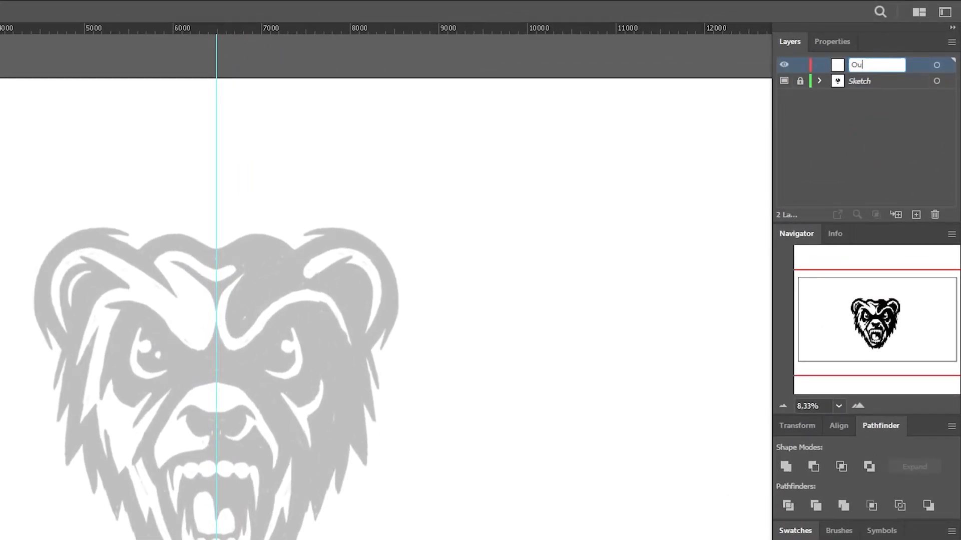
{"action": "key", "text": "Return"}
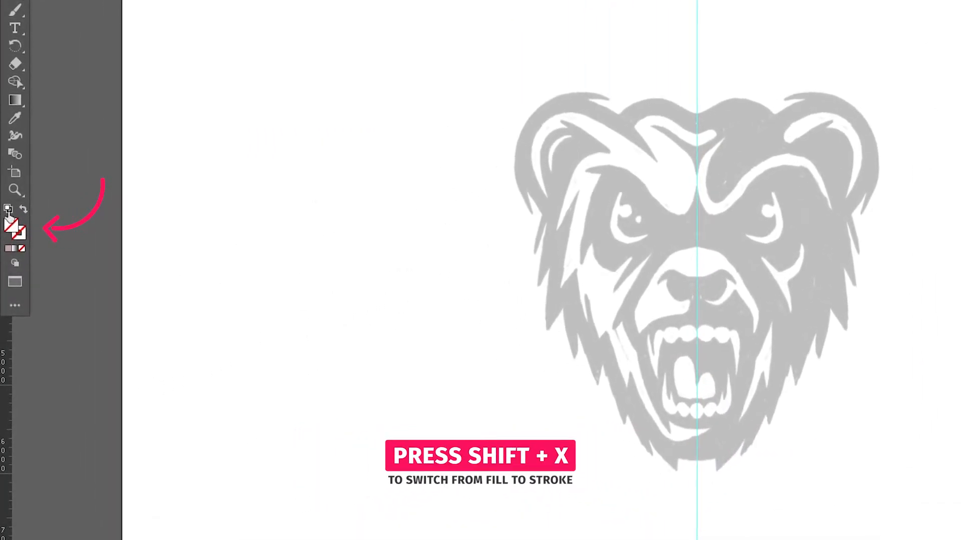
Set up the Pen tool with no fill and a black 3 pt stroke
{"action": "left_click", "coordinate": [8, 210]}
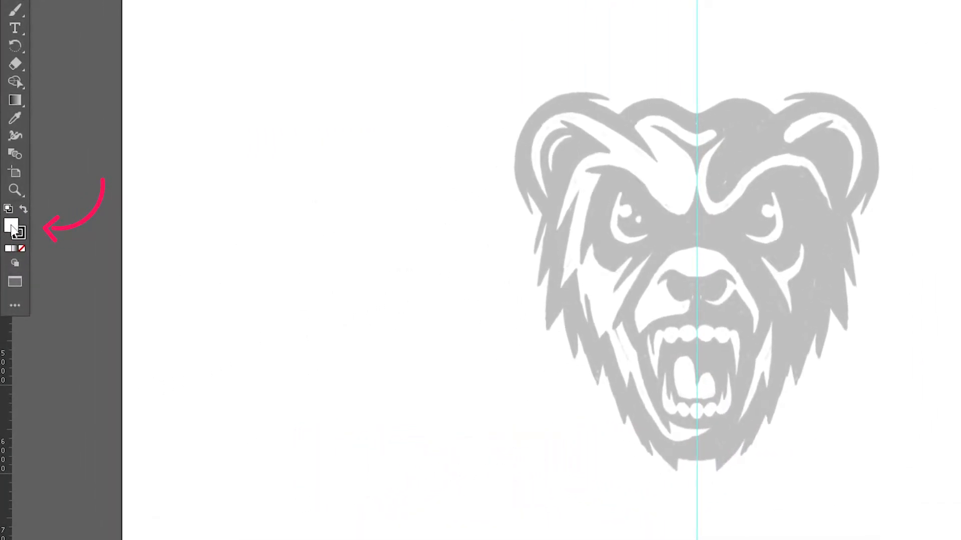
{"action": "left_click", "coordinate": [20, 248]}
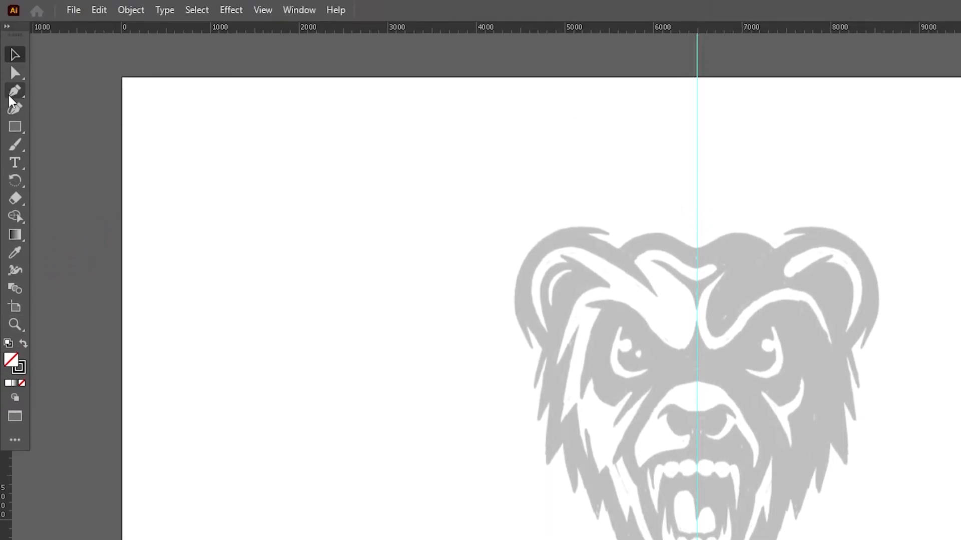
{"action": "left_click", "coordinate": [12, 93]}
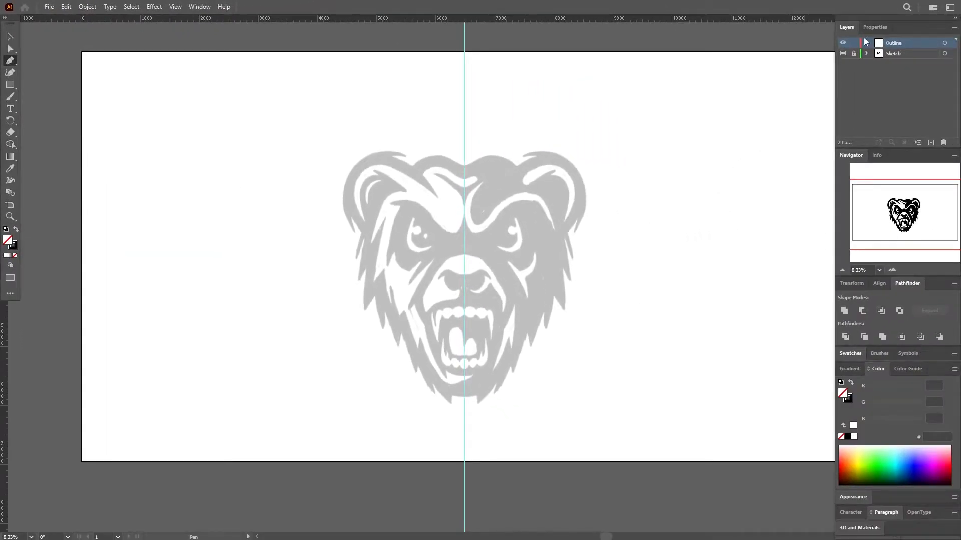
{"action": "left_click", "coordinate": [875, 27]}
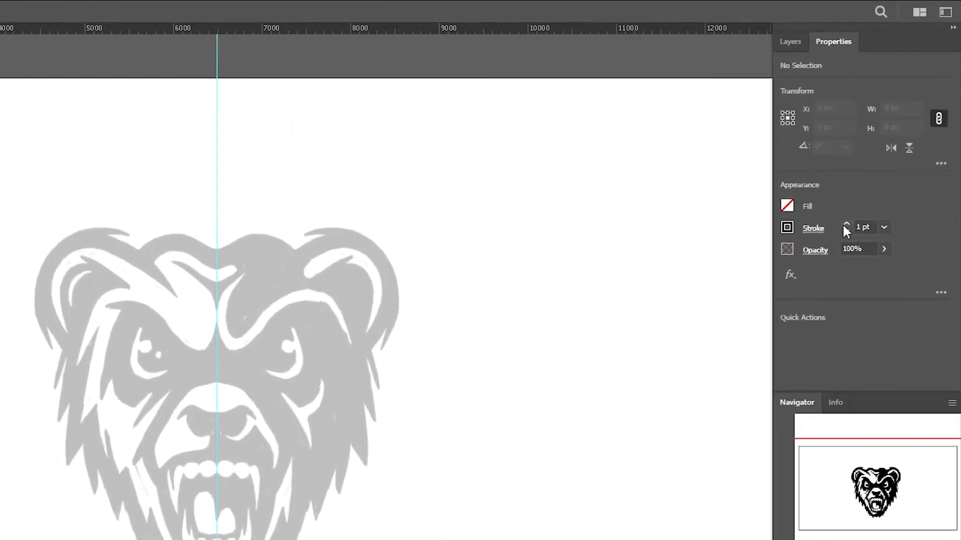
{"action": "left_click", "coordinate": [845, 225]}
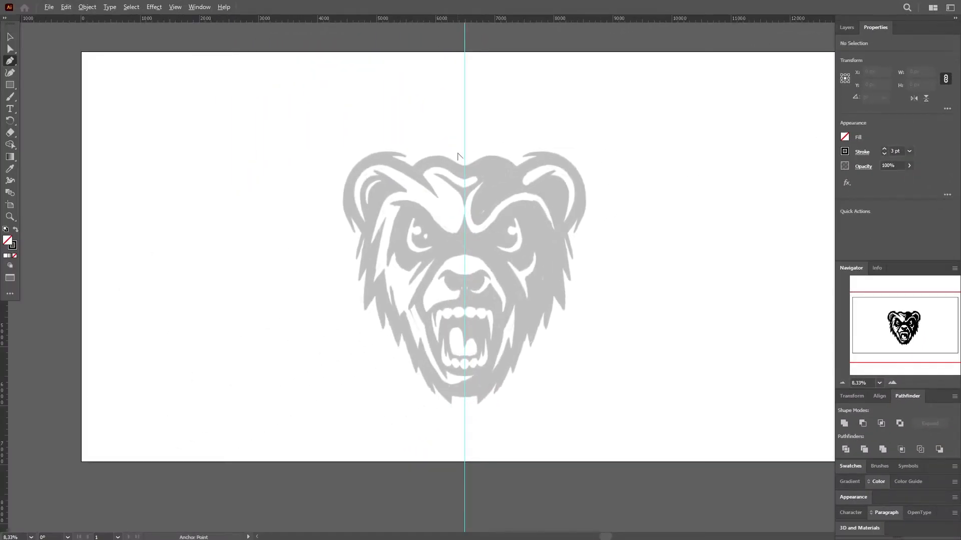
Trace the outer contour of the head's left half from the centre guide over the forehead and ear and down the fur
{"action": "scroll", "coordinate": [457, 156], "scroll_direction": "up", "scroll_amount": 2, "text": "alt"}
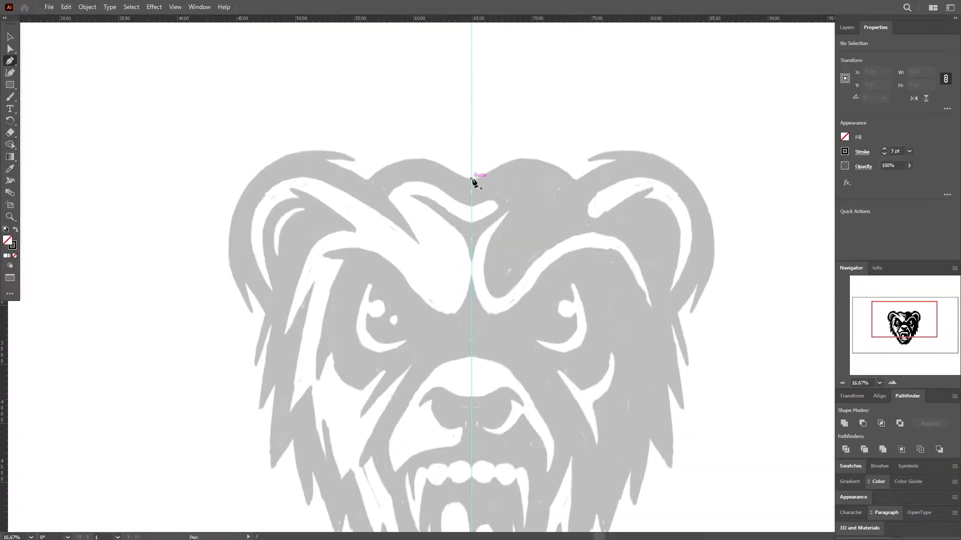
{"action": "left_click_drag", "start_coordinate": [470, 178], "coordinate": [439, 169]}
{"action": "left_click_drag", "start_coordinate": [370, 178], "coordinate": [361, 197]}
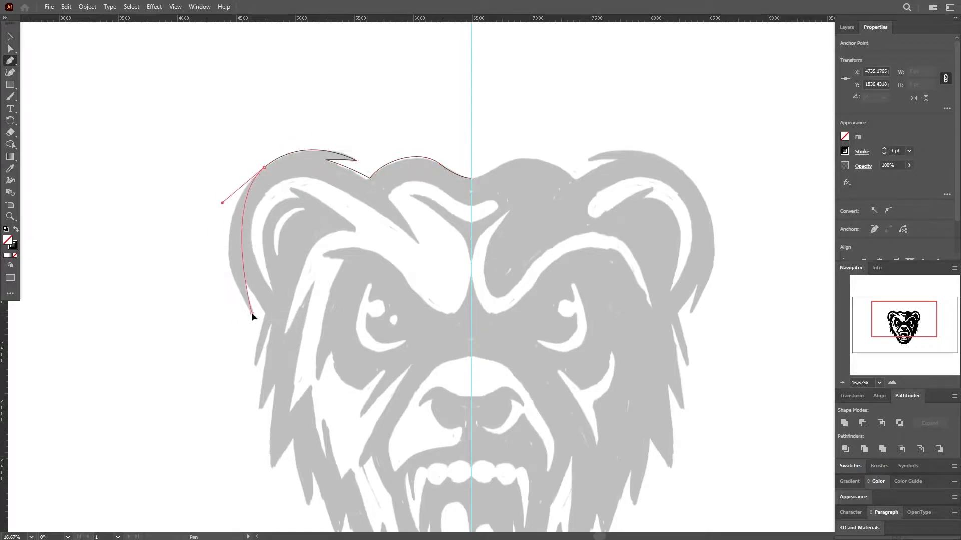
{"action": "left_click_drag", "start_coordinate": [252, 314], "coordinate": [245, 283]}
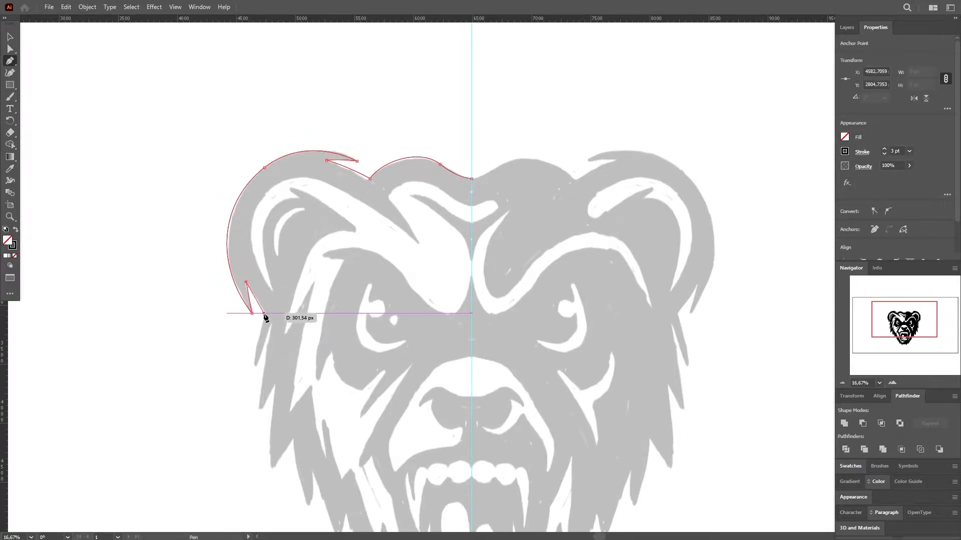
{"action": "left_click", "coordinate": [252, 369]}
{"action": "left_click", "coordinate": [270, 332]}
{"action": "left_click_drag", "start_coordinate": [259, 410], "coordinate": [261, 438]}
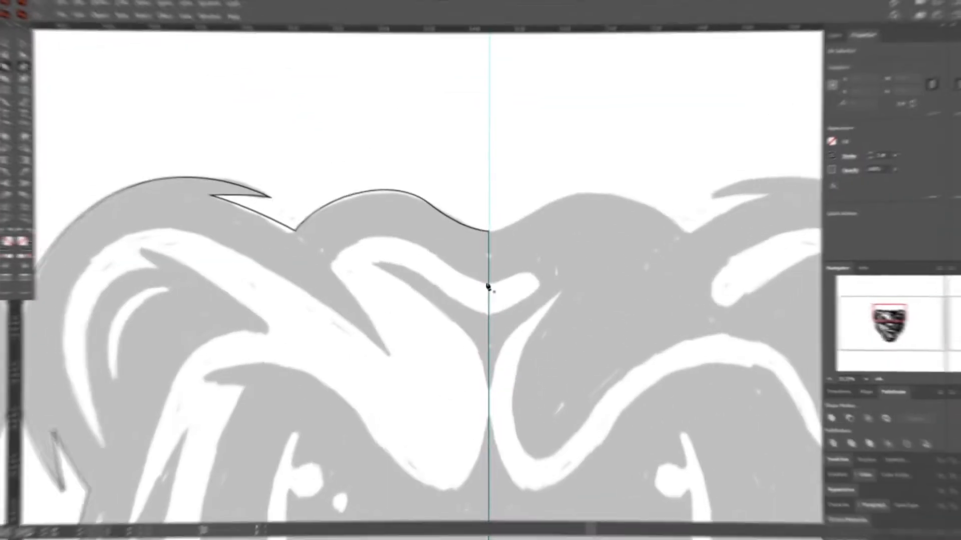
Start an inner path at the centre guide and trace the upper edge of the left forehead's white shape to its sharp tip
{"action": "scroll", "coordinate": [488, 284], "scroll_direction": "up", "scroll_amount": 1}
{"action": "left_click", "coordinate": [498, 285]}
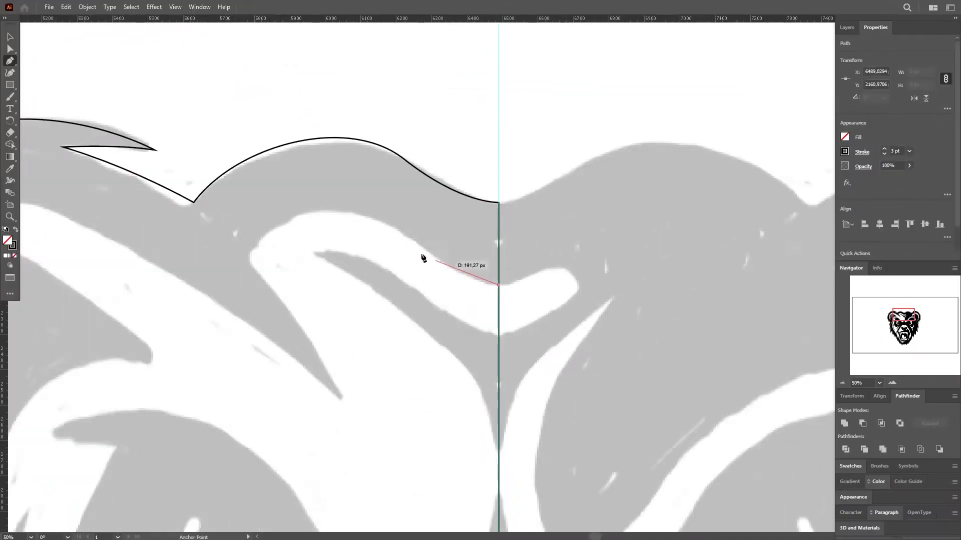
{"action": "left_click_drag", "start_coordinate": [371, 196], "coordinate": [369, 197]}
{"action": "left_click_drag", "start_coordinate": [247, 258], "coordinate": [221, 317]}
{"action": "left_click", "coordinate": [248, 258]}
{"action": "left_click_drag", "start_coordinate": [345, 400], "coordinate": [388, 482]}
Continue the inner path around the curved white shape inside the left ear, including its pointed lower end
{"action": "scroll", "coordinate": [346, 398], "scroll_direction": "down", "scroll_amount": 1}
{"action": "scroll", "coordinate": [300, 341], "scroll_direction": "left", "scroll_amount": 3}
{"action": "left_click_drag", "start_coordinate": [248, 281], "coordinate": [166, 253]}
{"action": "left_click_drag", "start_coordinate": [92, 357], "coordinate": [77, 442]}
{"action": "left_click", "coordinate": [133, 496]}
{"action": "left_click_drag", "start_coordinate": [113, 370], "coordinate": [124, 306]}
{"action": "left_click", "coordinate": [185, 308]}
{"action": "left_click_drag", "start_coordinate": [114, 369], "coordinate": [114, 365], "text": "ctrl"}
{"action": "left_click_drag", "start_coordinate": [166, 289], "coordinate": [153, 280]}
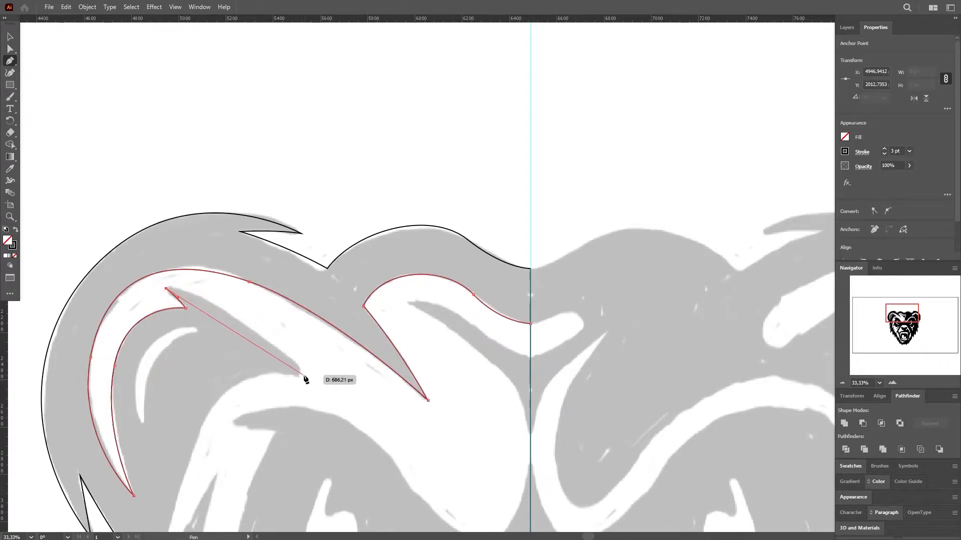
Continue the inner path around the left cheek, jaw and brow, trace the forehead crease, close it at the guide and deselect it
{"action": "scroll", "coordinate": [224, 153], "scroll_direction": "down", "scroll_amount": 1}
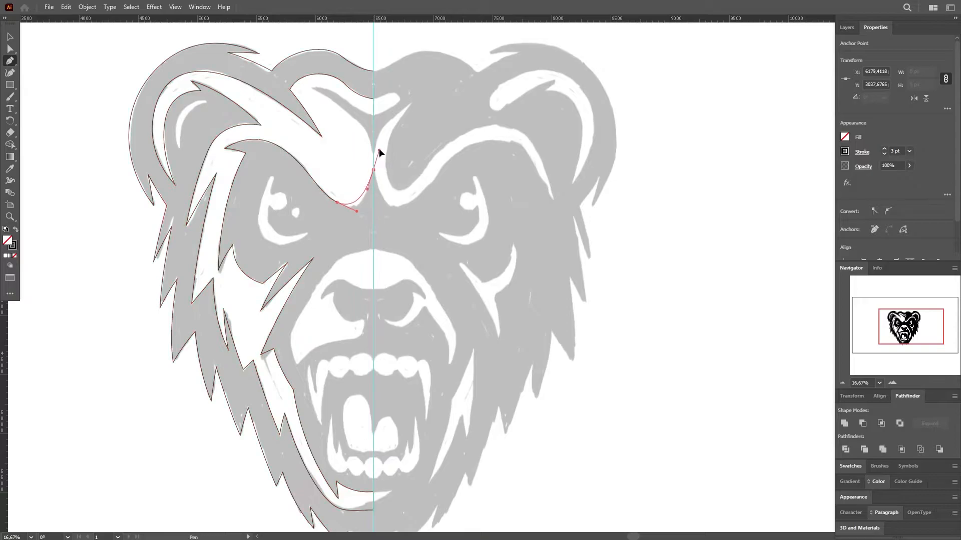
{"action": "scroll", "coordinate": [366, 130], "scroll_direction": "up", "scroll_amount": 3}
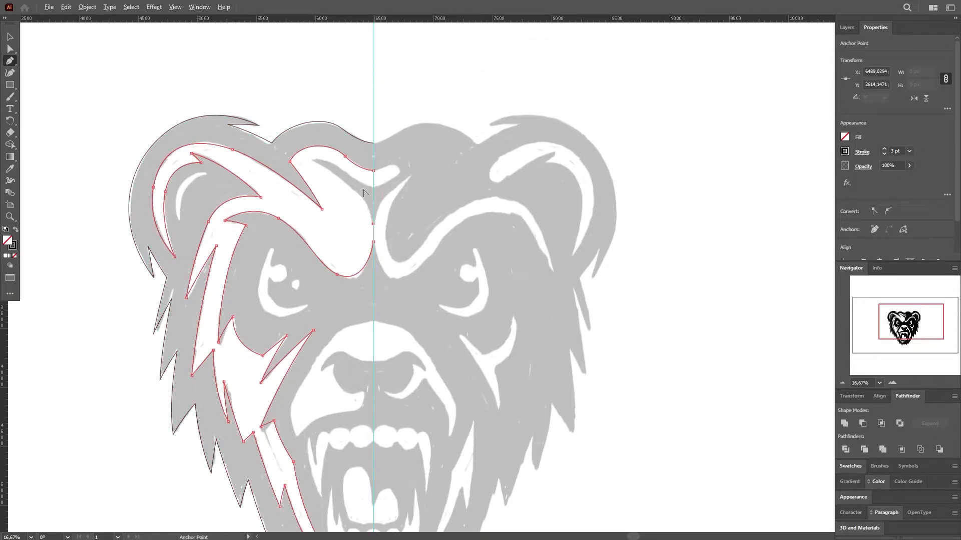
{"action": "scroll", "coordinate": [366, 130], "scroll_direction": "up", "scroll_amount": 1}
{"action": "left_click_drag", "start_coordinate": [352, 115], "coordinate": [335, 97]}
{"action": "left_click_drag", "start_coordinate": [336, 165], "coordinate": [372, 184]}
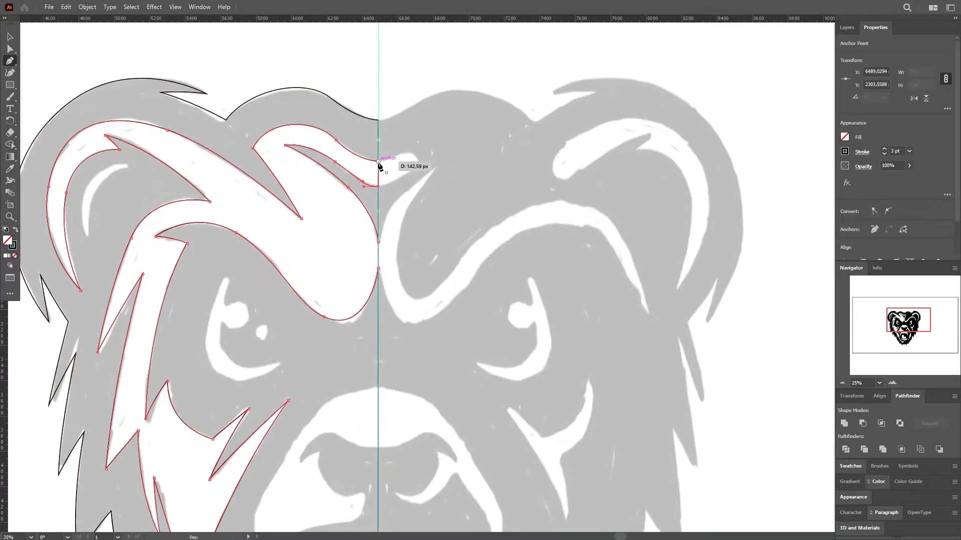
{"action": "left_click", "coordinate": [379, 162]}
{"action": "scroll", "coordinate": [366, 200], "scroll_direction": "down", "scroll_amount": 1}
{"action": "key", "text": "v"}
{"action": "left_click", "coordinate": [354, 228]}
Trace the left half of the white muzzle shape around the nostril and up to the centre guide as a closed path
{"action": "scroll", "coordinate": [214, 209], "scroll_direction": "down", "scroll_amount": 4}
{"action": "key", "text": "p"}
{"action": "left_click", "coordinate": [298, 343]}
{"action": "left_click_drag", "start_coordinate": [326, 322], "coordinate": [349, 317]}
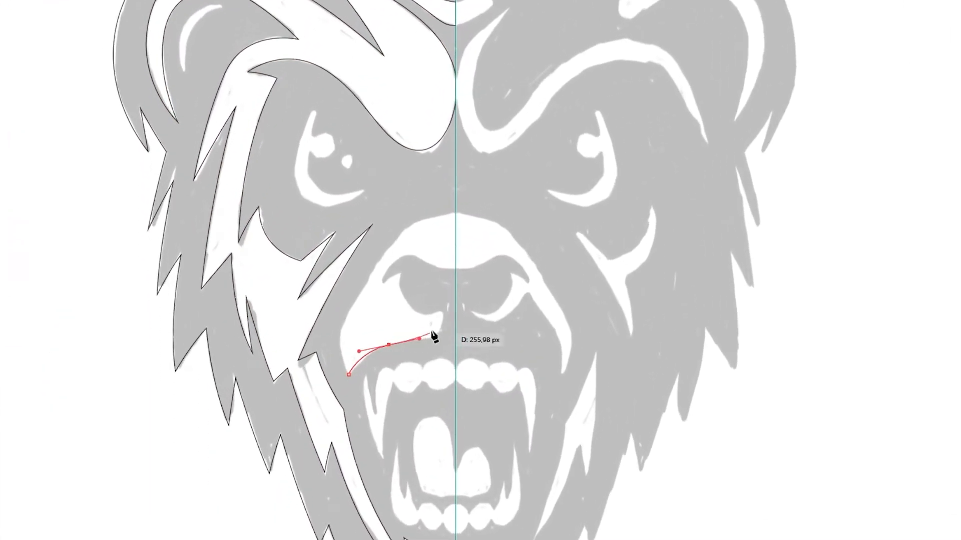
{"action": "left_click_drag", "start_coordinate": [431, 332], "coordinate": [433, 333]}
{"action": "left_click_drag", "start_coordinate": [442, 321], "coordinate": [396, 307]}
{"action": "left_click_drag", "start_coordinate": [399, 272], "coordinate": [374, 291]}
{"action": "left_click_drag", "start_coordinate": [412, 256], "coordinate": [436, 262]}
{"action": "left_click_drag", "start_coordinate": [455, 213], "coordinate": [418, 219]}
{"action": "left_click_drag", "start_coordinate": [348, 374], "coordinate": [364, 403]}
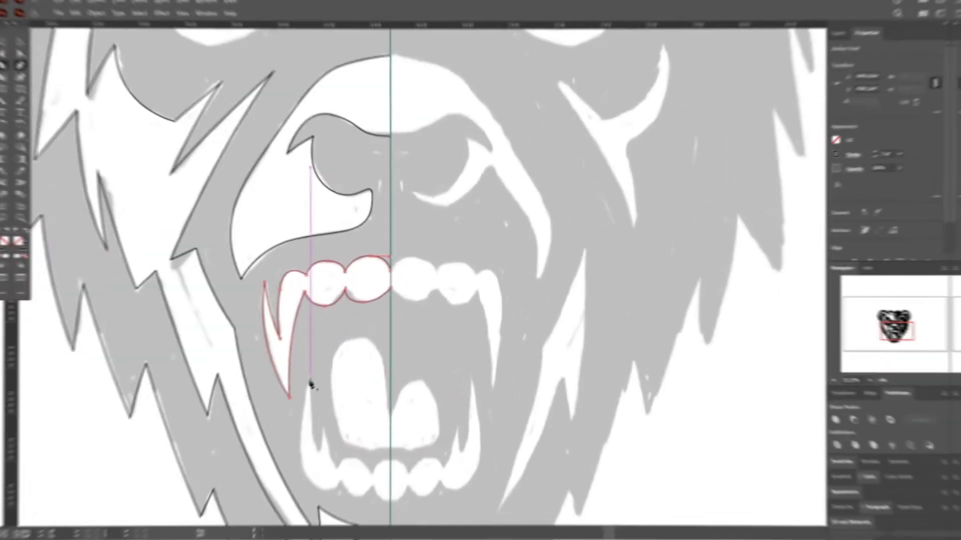
Trace the left half of the lower teeth, including both pointed fangs, as a closed path ending at the centre guide
{"action": "left_click", "coordinate": [305, 384]}
{"action": "left_click_drag", "start_coordinate": [298, 470], "coordinate": [308, 505]}
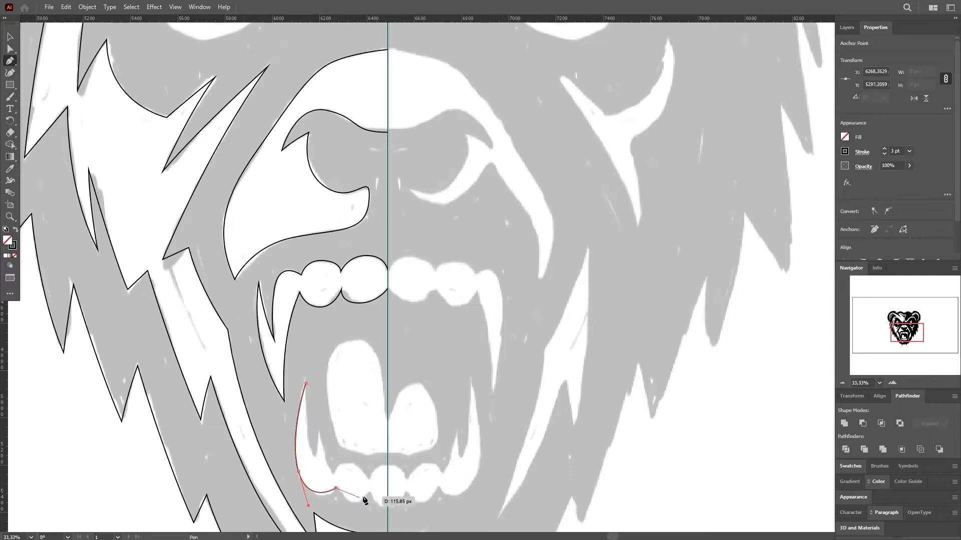
{"action": "left_click_drag", "start_coordinate": [384, 480], "coordinate": [315, 415]}
{"action": "left_click", "coordinate": [387, 507]}
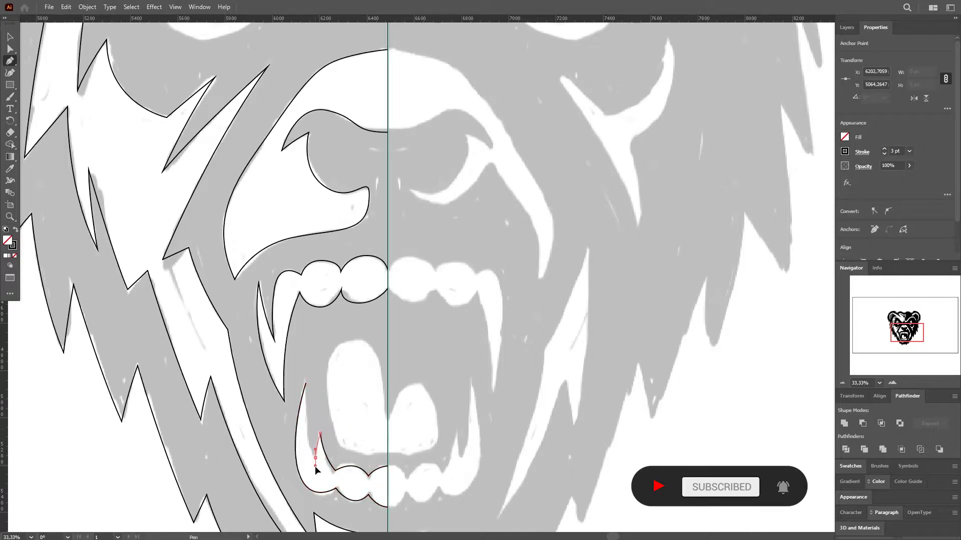
{"action": "left_click", "coordinate": [306, 383]}
Trace the tongue's left lobe inside the open mouth as a closed path against the centre guide
{"action": "left_click_drag", "start_coordinate": [388, 416], "coordinate": [368, 334]}
{"action": "left_click", "coordinate": [328, 364]}
{"action": "left_click_drag", "start_coordinate": [366, 454], "coordinate": [395, 455]}
{"action": "left_click", "coordinate": [365, 454]}
{"action": "left_click", "coordinate": [387, 419]}
Trace the left eye's white crescent with its rounded highlight as a closed path, and draw a small circle over the white dot beside it
{"action": "scroll", "coordinate": [387, 419], "scroll_direction": "down", "scroll_amount": 2}
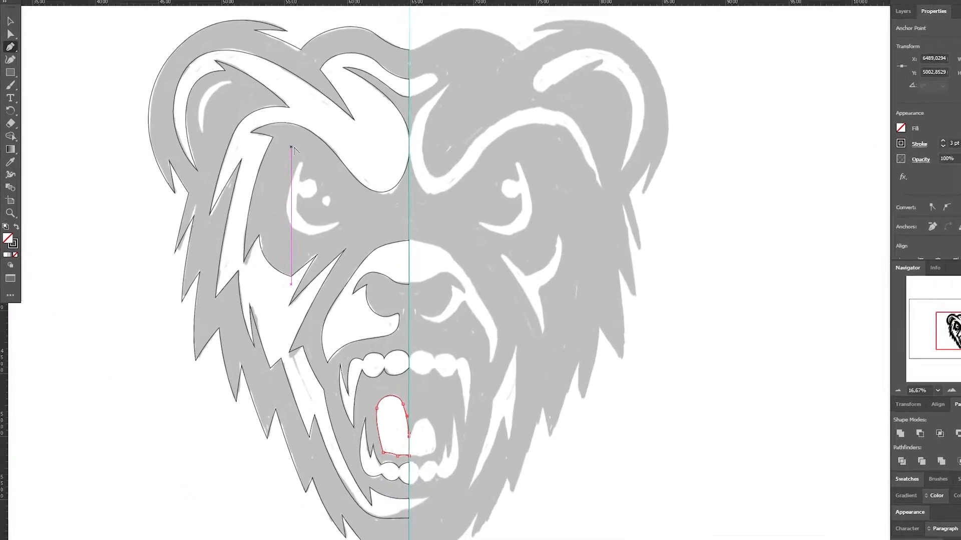
{"action": "scroll", "coordinate": [286, 175], "scroll_direction": "up", "scroll_amount": 2}
{"action": "left_click", "coordinate": [399, 132]}
{"action": "left_click_drag", "start_coordinate": [361, 246], "coordinate": [353, 317]}
{"action": "left_click_drag", "start_coordinate": [500, 294], "coordinate": [575, 232]}
{"action": "left_click", "coordinate": [500, 294]}
{"action": "left_click", "coordinate": [406, 288]}
{"action": "left_click", "coordinate": [393, 213]}
{"action": "left_click_drag", "start_coordinate": [425, 227], "coordinate": [452, 219]}
{"action": "left_click_drag", "start_coordinate": [434, 179], "coordinate": [401, 189]}
{"action": "left_click", "coordinate": [397, 185]}
{"action": "left_click", "coordinate": [398, 132]}
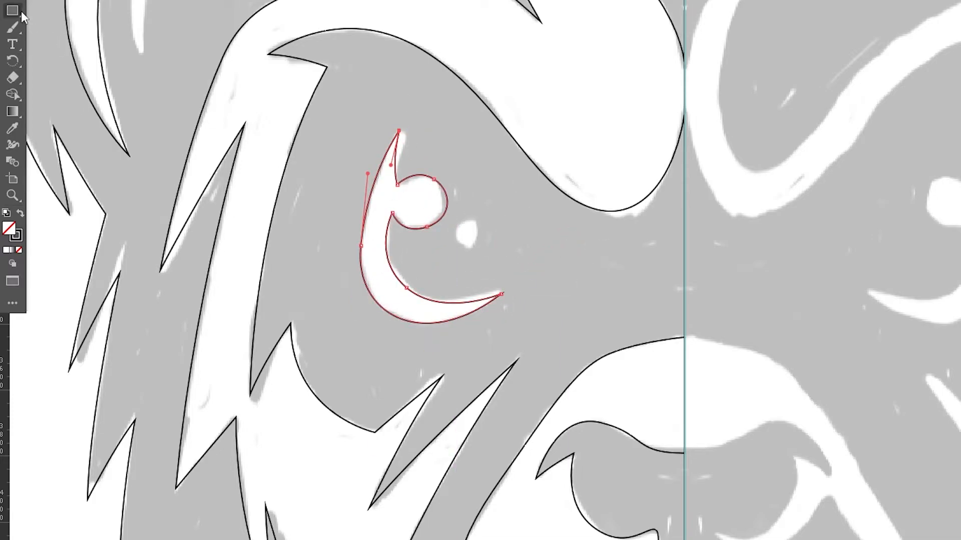
{"action": "left_click_drag", "start_coordinate": [463, 235], "coordinate": [478, 246]}
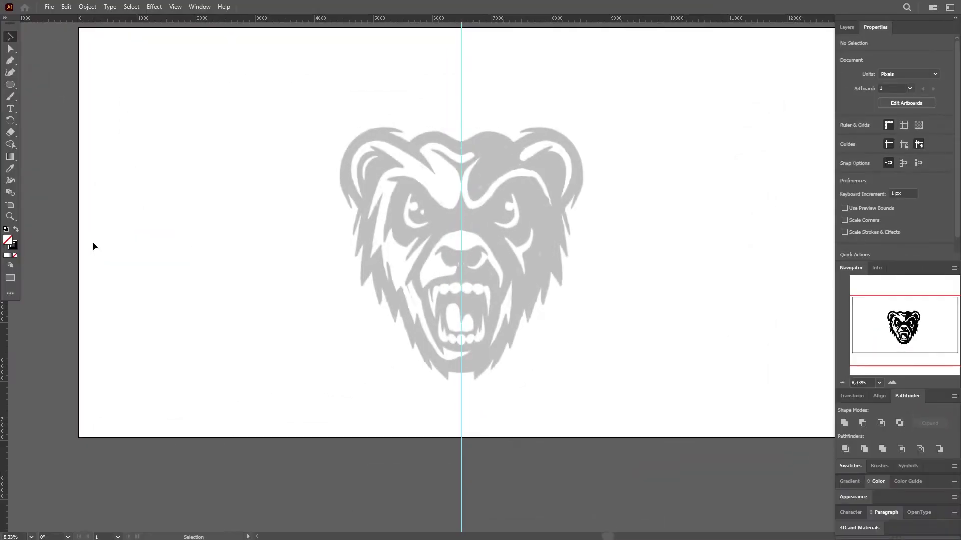
Select all traced paths of the head's left half and swap their strokes to black fills
{"action": "key", "text": "ctrl+a"}
{"action": "left_click", "coordinate": [106, 260]}
{"action": "left_click_drag", "start_coordinate": [247, 138], "coordinate": [450, 398]}
{"action": "key", "text": "shift+x"}
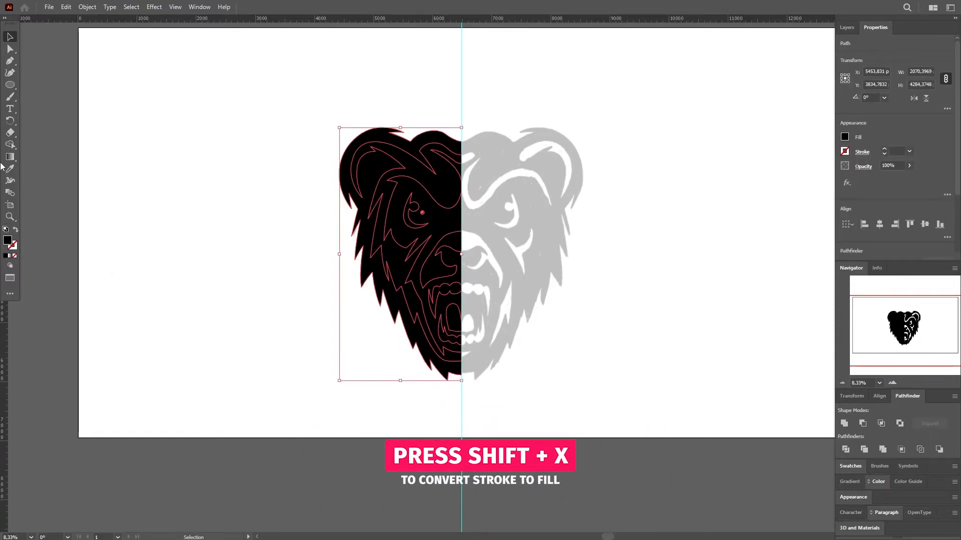
Cut the white fur, muzzle, teeth, tongue and eye shapes out of the black left half with Shape Builder
{"action": "left_click", "coordinate": [10, 145]}
{"action": "scroll", "coordinate": [471, 211], "scroll_direction": "up", "scroll_amount": 1}
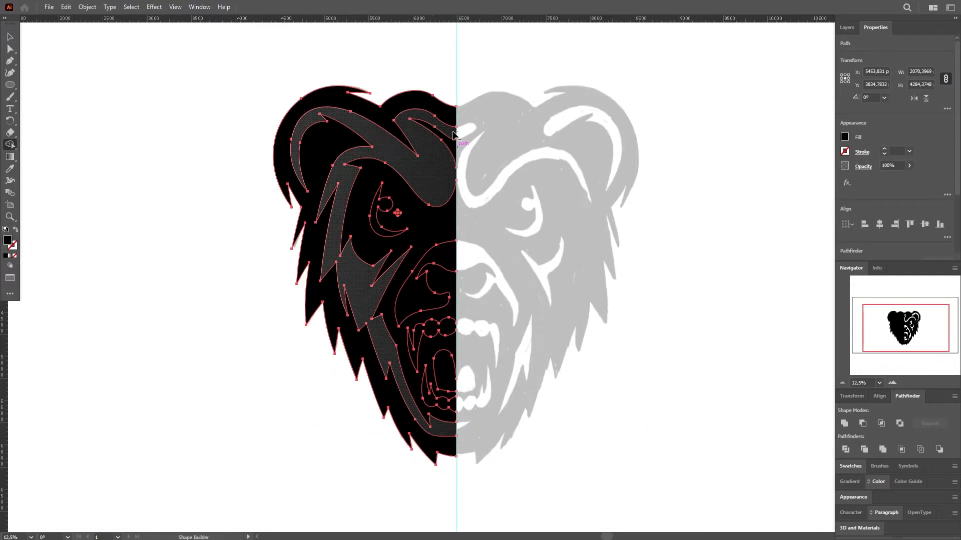
{"action": "scroll", "coordinate": [457, 406], "scroll_direction": "up", "scroll_amount": 2}
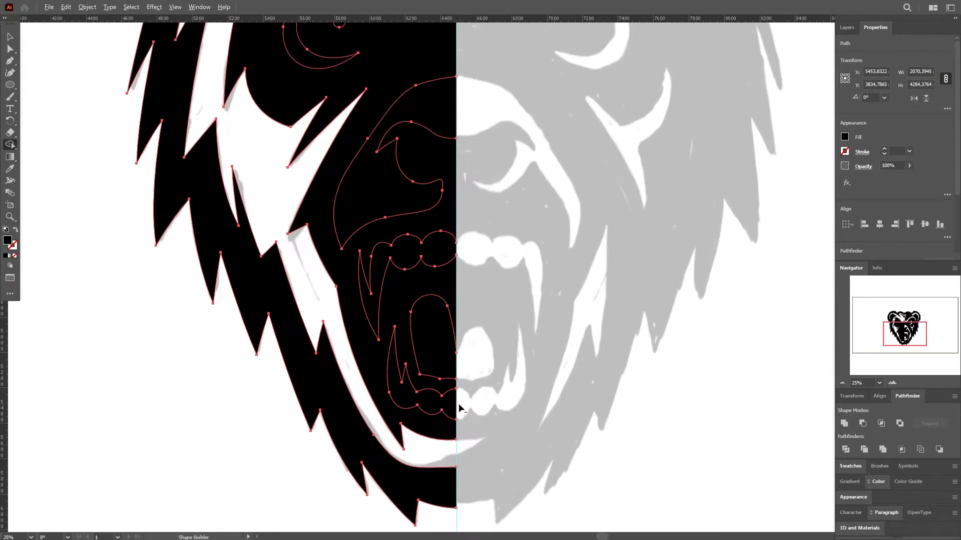
{"action": "left_click", "coordinate": [447, 345], "text": "alt"}
{"action": "left_click", "coordinate": [449, 250], "text": "alt"}
{"action": "left_click", "coordinate": [448, 131], "text": "alt"}
{"action": "scroll", "coordinate": [337, 129], "scroll_direction": "up", "scroll_amount": 2}
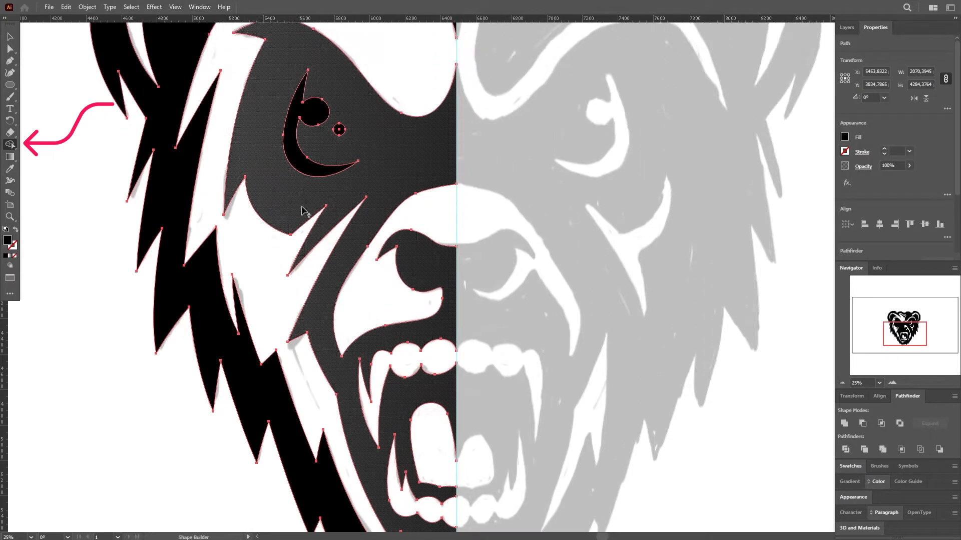
{"action": "left_click", "coordinate": [339, 130], "text": "alt"}
{"action": "left_click", "coordinate": [337, 129], "text": "alt"}
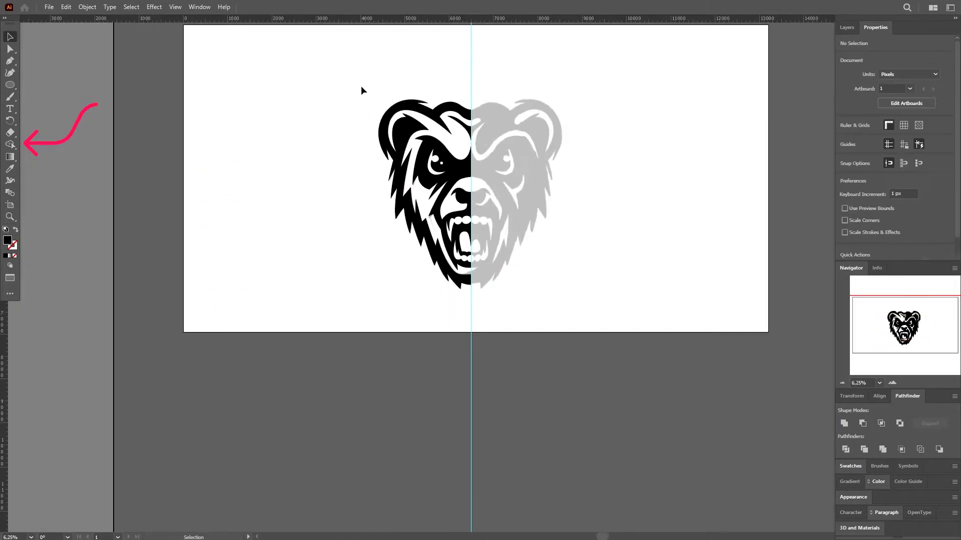
Duplicate the finished left half beside the sketch and reflect the copy about the vertical axis
{"action": "left_click_drag", "start_coordinate": [382, 90], "coordinate": [464, 301]}
{"action": "left_click_drag", "start_coordinate": [442, 158], "coordinate": [595, 168], "text": "alt"}
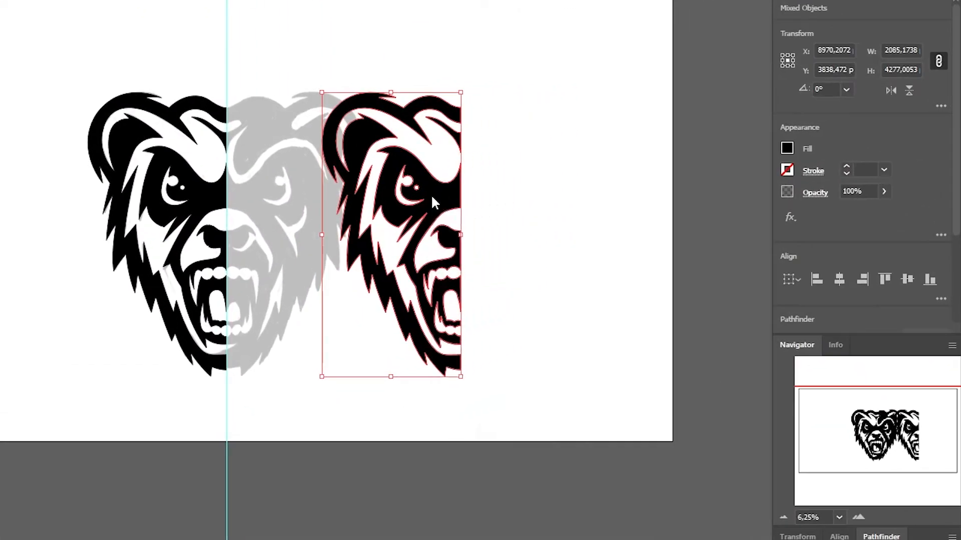
{"action": "right_click", "coordinate": [607, 168]}
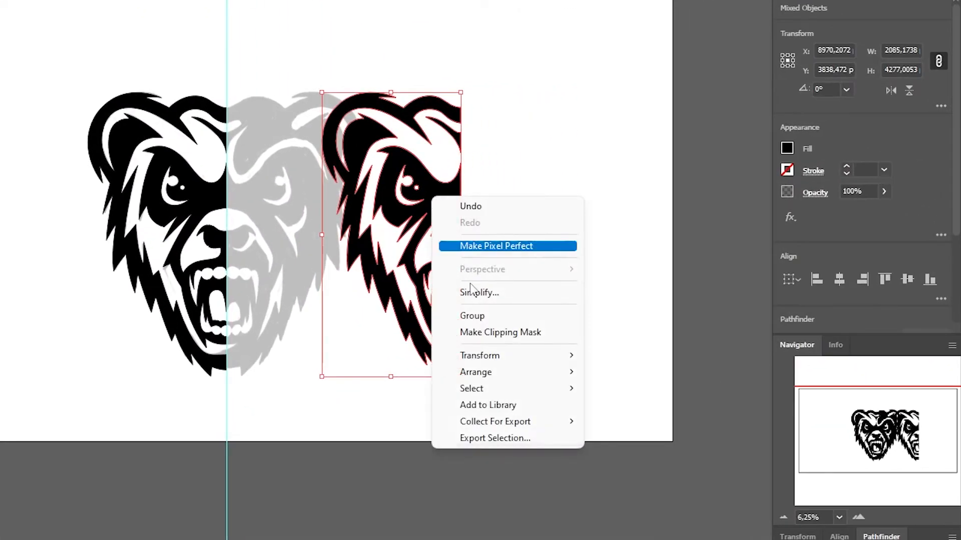
{"action": "mouse_move", "coordinate": [488, 356]}
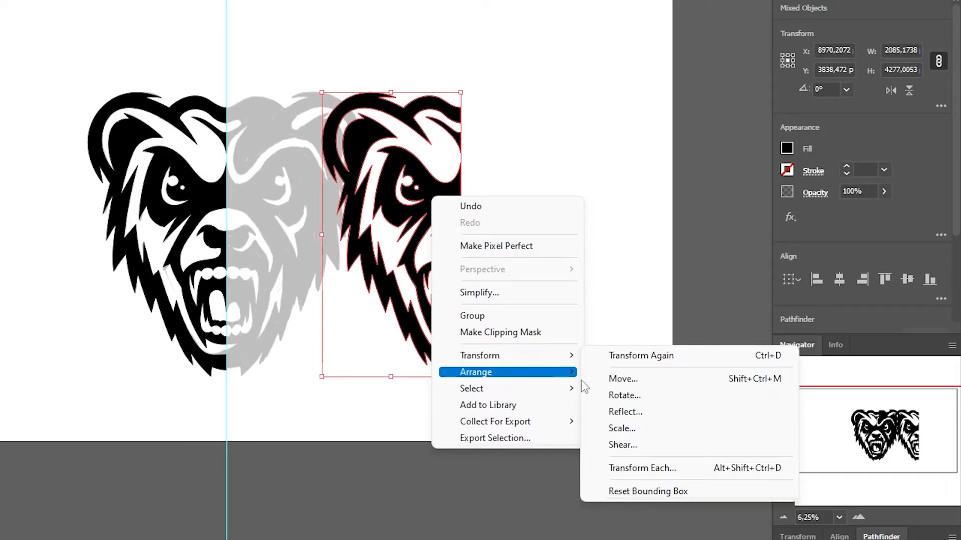
{"action": "left_click", "coordinate": [625, 410]}
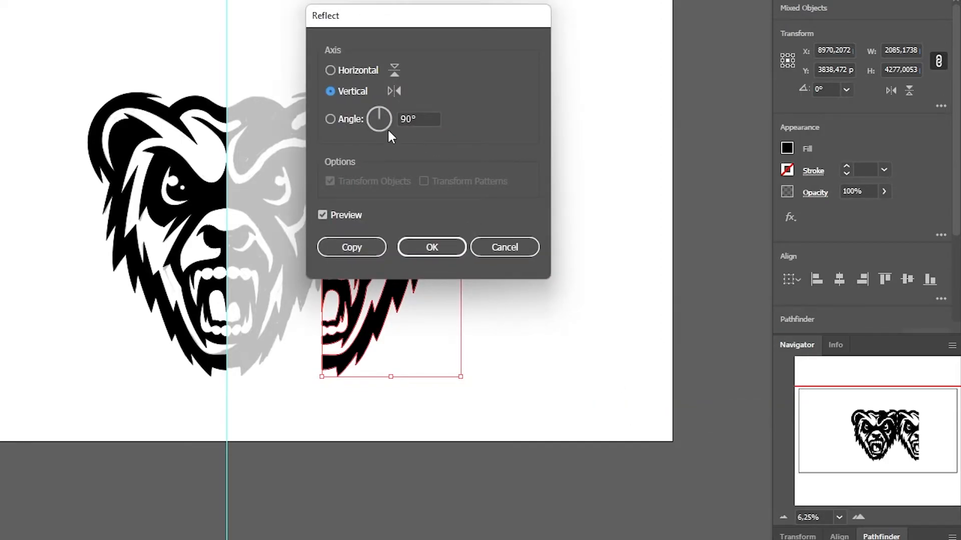
{"action": "left_click", "coordinate": [439, 247]}
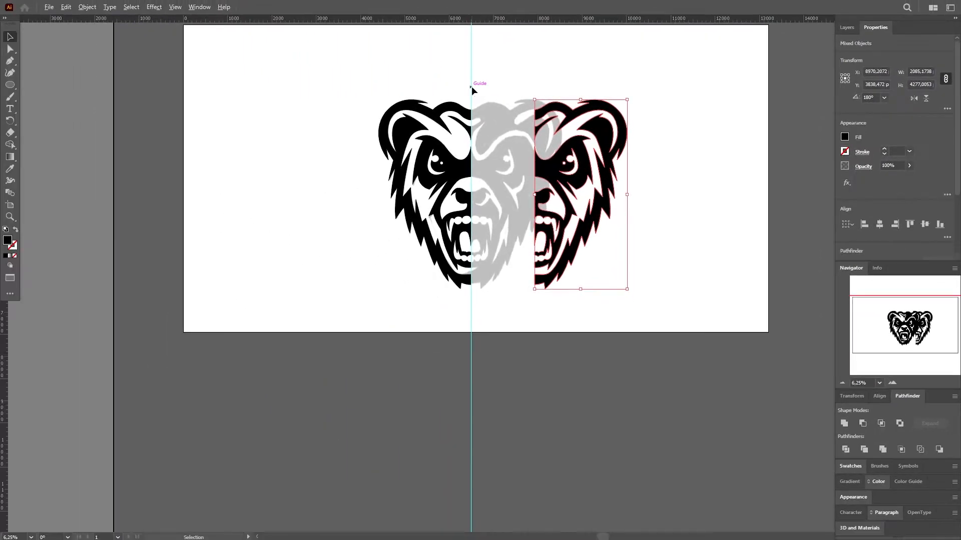
Move the reflected half against the centre guide to complete the symmetrical head, and deselect it
{"action": "scroll", "coordinate": [472, 88], "scroll_direction": "up", "scroll_amount": 2}
{"action": "left_click_drag", "start_coordinate": [632, 135], "coordinate": [505, 137]}
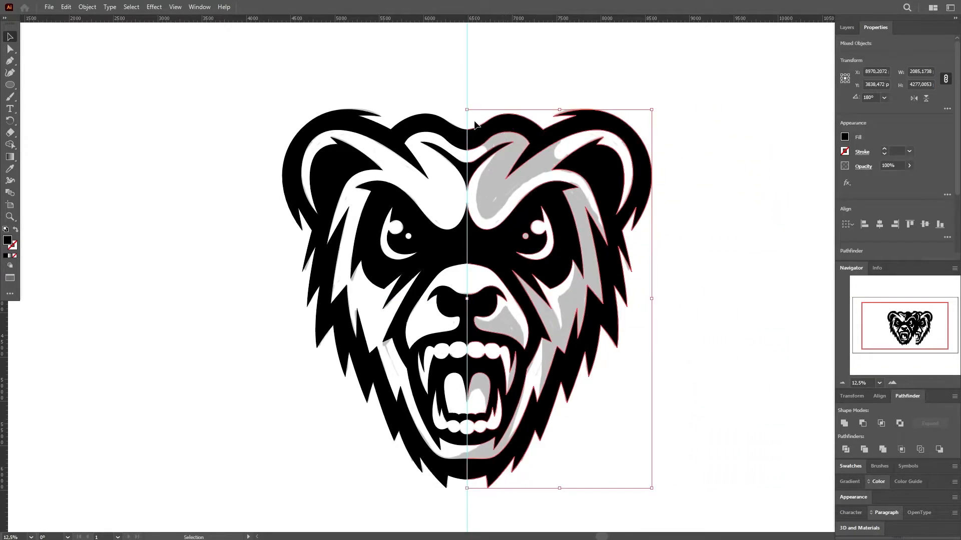
{"action": "scroll", "coordinate": [450, 137], "scroll_direction": "down", "scroll_amount": 1}
{"action": "left_click", "coordinate": [330, 94]}
Select both halves of the head and swap their black fills to strokes
{"action": "left_click_drag", "start_coordinate": [327, 92], "coordinate": [637, 375]}
{"action": "key", "text": "v"}
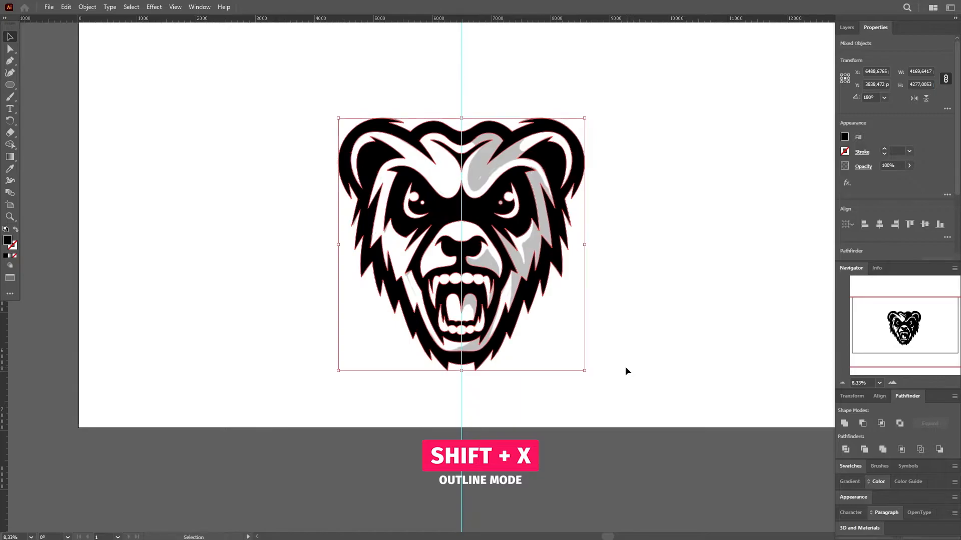
{"action": "key", "text": "shift+x"}
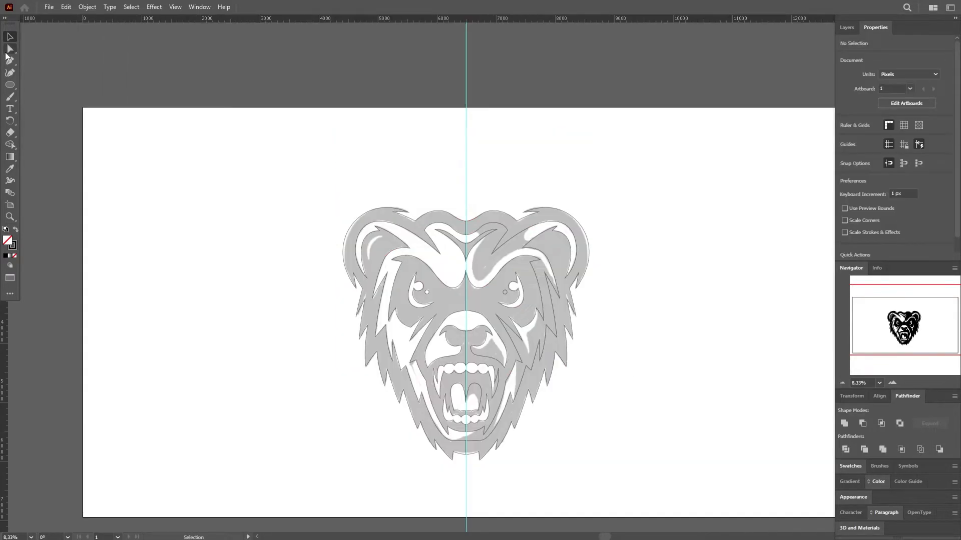
Start the right forehead's shadow path at the central white stripe, pass the crease tip and trace down around the shadow's lower curve
{"action": "left_click", "coordinate": [10, 61]}
{"action": "scroll", "coordinate": [468, 239], "scroll_direction": "up", "scroll_amount": 5}
{"action": "left_click", "coordinate": [468, 222]}
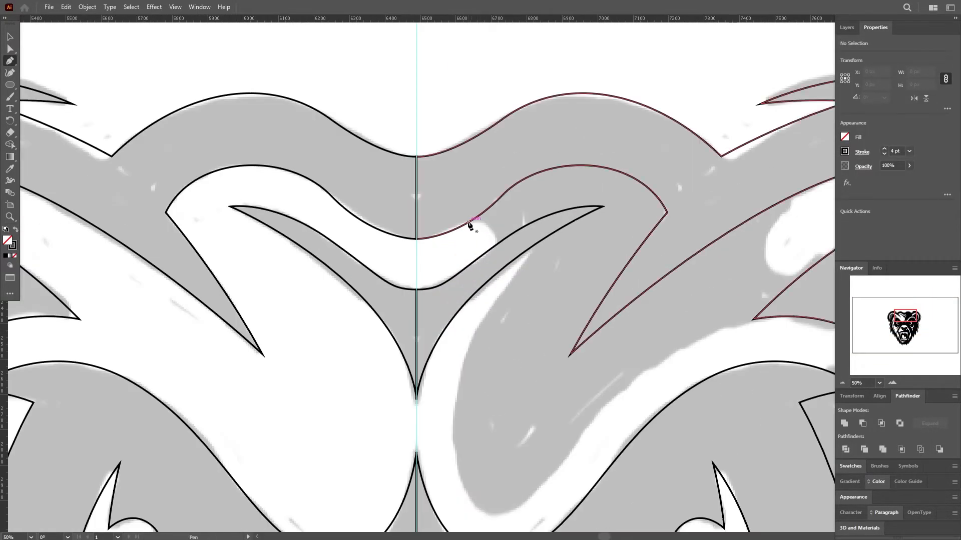
{"action": "left_click_drag", "start_coordinate": [507, 233], "coordinate": [497, 246]}
{"action": "left_click", "coordinate": [602, 206]}
{"action": "left_click_drag", "start_coordinate": [475, 340], "coordinate": [424, 438]}
{"action": "scroll", "coordinate": [455, 482], "scroll_direction": "down", "scroll_amount": 2}
{"action": "left_click_drag", "start_coordinate": [525, 467], "coordinate": [579, 422]}
Continue the shadow path along the right brow and around the ear stripe's rounded end, close it over the forehead and deselect it
{"action": "left_click_drag", "start_coordinate": [753, 284], "coordinate": [869, 255]}
{"action": "left_click", "coordinate": [754, 284]}
{"action": "left_click", "coordinate": [826, 221]}
{"action": "left_click_drag", "start_coordinate": [778, 223], "coordinate": [749, 213]}
{"action": "left_click", "coordinate": [788, 162]}
{"action": "left_click", "coordinate": [671, 128]}
{"action": "left_click", "coordinate": [524, 108]}
{"action": "left_click", "coordinate": [471, 159]}
{"action": "left_click", "coordinate": [468, 186]}
{"action": "scroll", "coordinate": [471, 186], "scroll_direction": "down", "scroll_amount": 2}
{"action": "key", "text": "v"}
{"action": "left_click", "coordinate": [510, 110]}
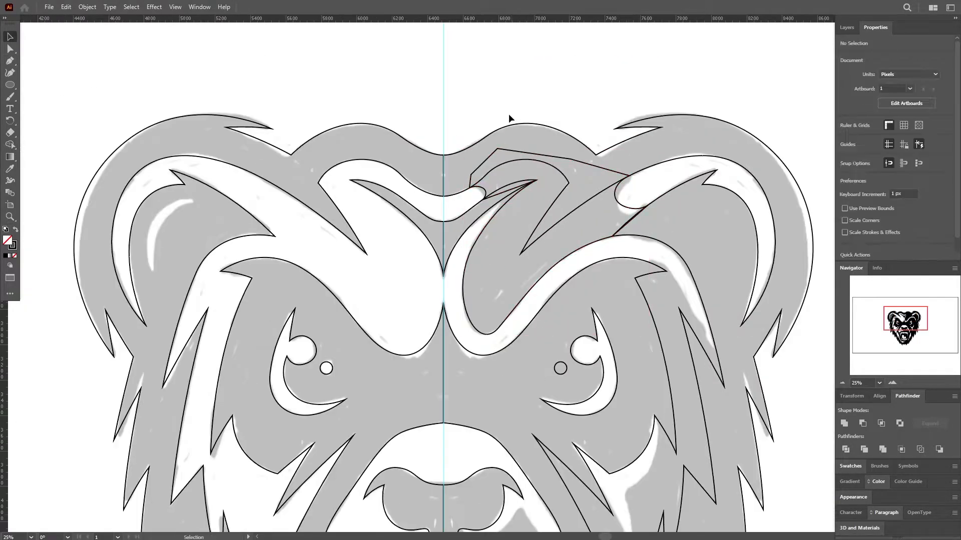
Preview the whole head with black fills, and swap all its paths back to strokes
{"action": "scroll", "coordinate": [490, 111], "scroll_direction": "down", "scroll_amount": 4}
{"action": "left_click_drag", "start_coordinate": [320, 111], "coordinate": [561, 314]}
{"action": "left_click", "coordinate": [578, 165]}
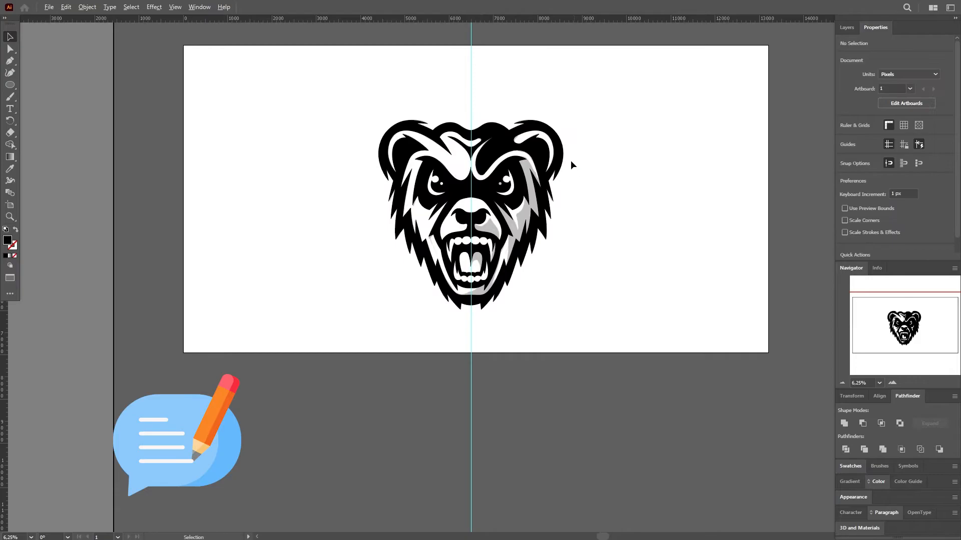
{"action": "scroll", "coordinate": [498, 166], "scroll_direction": "up", "scroll_amount": 1}
{"action": "left_click_drag", "start_coordinate": [284, 66], "coordinate": [633, 385]}
{"action": "key", "text": "shift+x"}
{"action": "left_click", "coordinate": [483, 73]}
Draw a closed shadow shape along the outer side of the upper right fang, enclosing the thin white sliver beside it
{"action": "scroll", "coordinate": [325, 225], "scroll_direction": "up", "scroll_amount": 1}
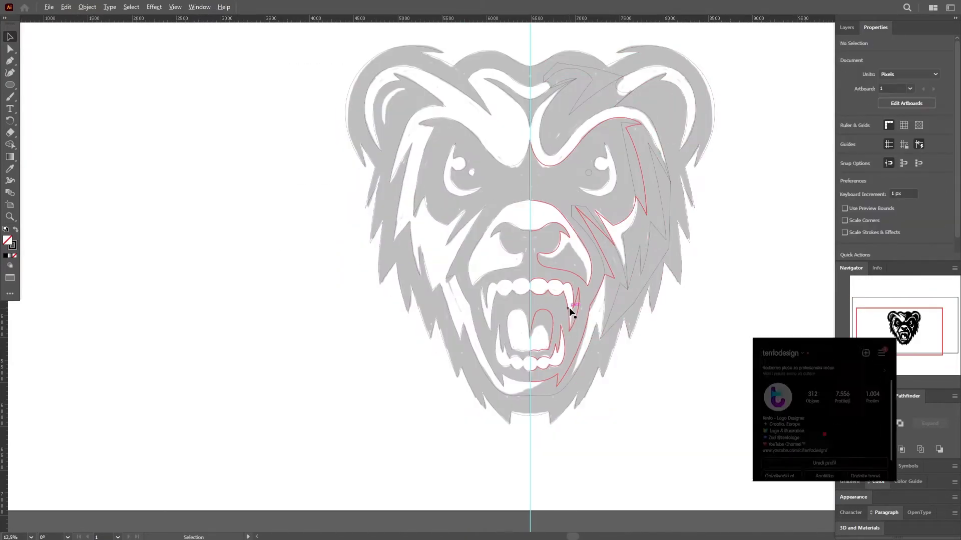
{"action": "scroll", "coordinate": [570, 311], "scroll_direction": "up", "scroll_amount": 4}
{"action": "key", "text": "p"}
{"action": "left_click", "coordinate": [564, 299]}
{"action": "left_click_drag", "start_coordinate": [550, 390], "coordinate": [541, 430]}
{"action": "left_click", "coordinate": [575, 390]}
{"action": "left_click", "coordinate": [619, 219]}
{"action": "left_click", "coordinate": [579, 195]}
{"action": "left_click", "coordinate": [565, 299]}
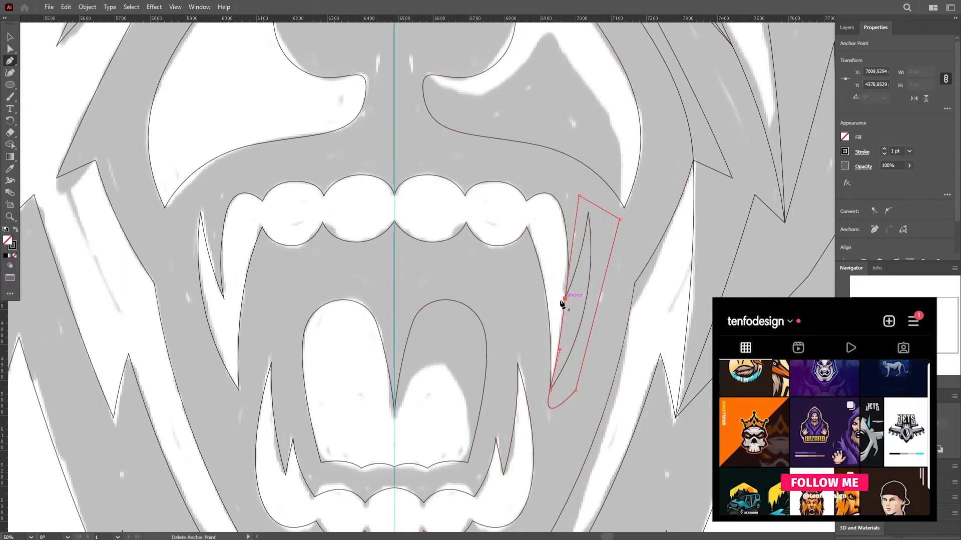
Draw a closed shadow shape over the upper and outer part of the tongue's right lobe, following the sketch's white edge
{"action": "left_click", "coordinate": [395, 416]}
{"action": "scroll", "coordinate": [412, 387], "scroll_direction": "up", "scroll_amount": 1}
{"action": "left_click_drag", "start_coordinate": [415, 373], "coordinate": [439, 347]}
{"action": "left_click_drag", "start_coordinate": [480, 398], "coordinate": [488, 429]}
{"action": "left_click", "coordinate": [486, 485]}
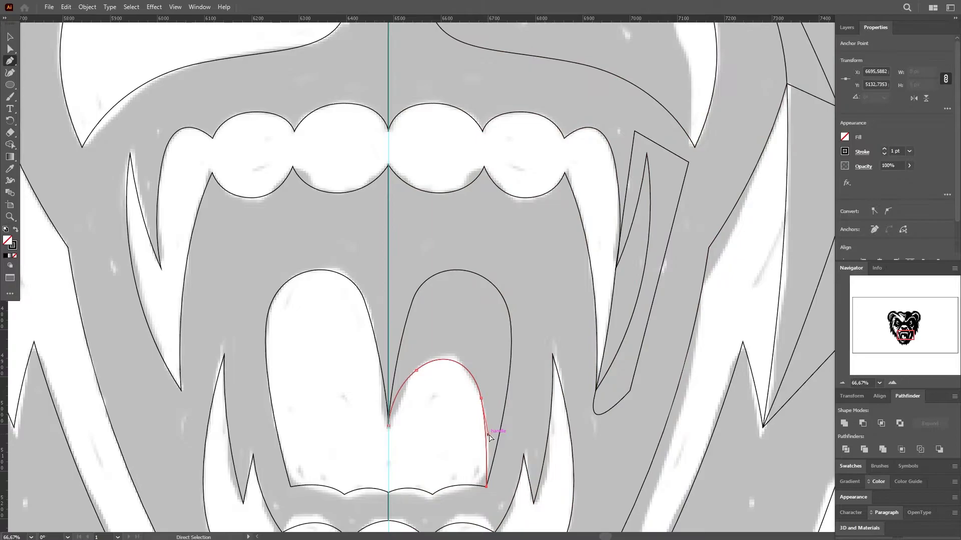
{"action": "left_click", "coordinate": [535, 318]}
{"action": "left_click", "coordinate": [500, 249]}
{"action": "left_click", "coordinate": [405, 251]}
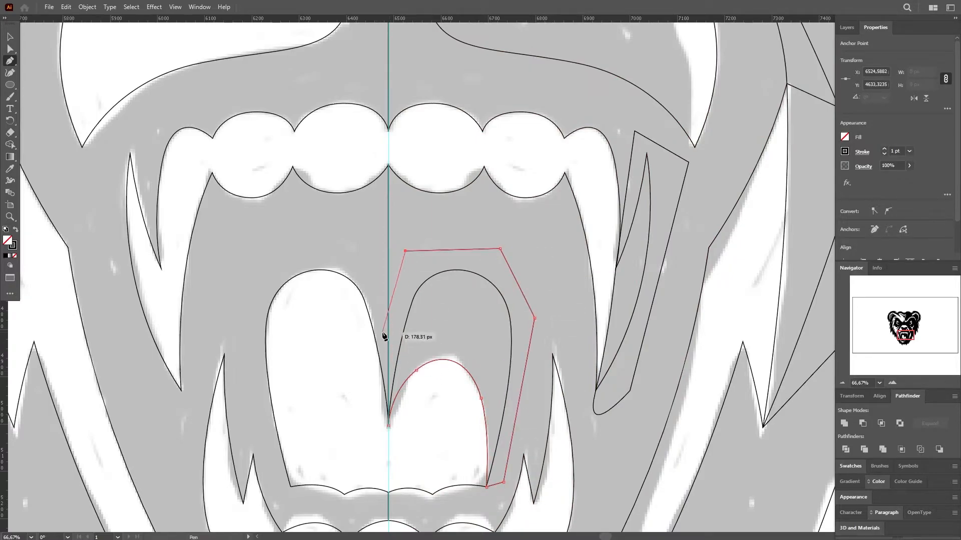
{"action": "left_click", "coordinate": [388, 426]}
Swap the strokes of all the head's paths to black fills and deselect the artwork
{"action": "scroll", "coordinate": [390, 424], "scroll_direction": "down", "scroll_amount": 2}
{"action": "scroll", "coordinate": [392, 405], "scroll_direction": "down", "scroll_amount": 4}
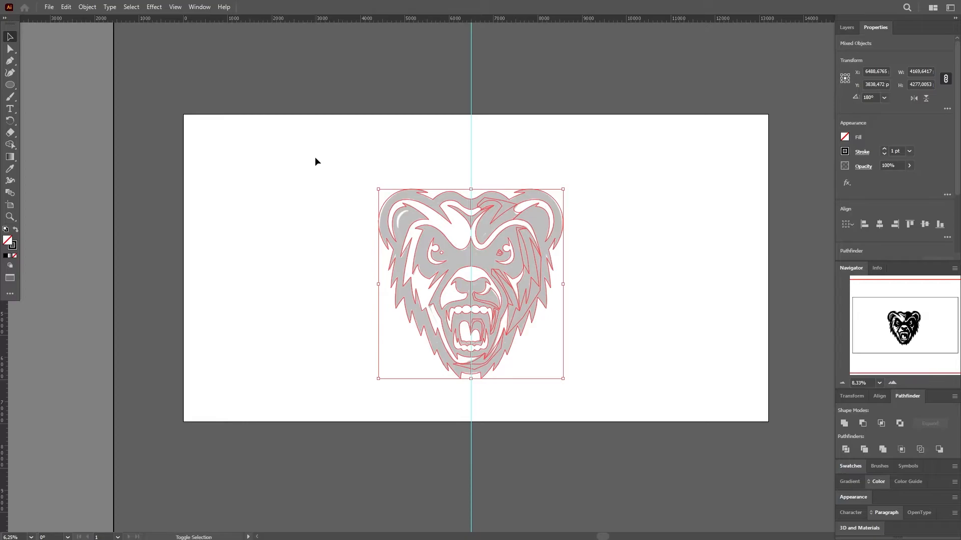
{"action": "key", "text": "ctrl+y"}
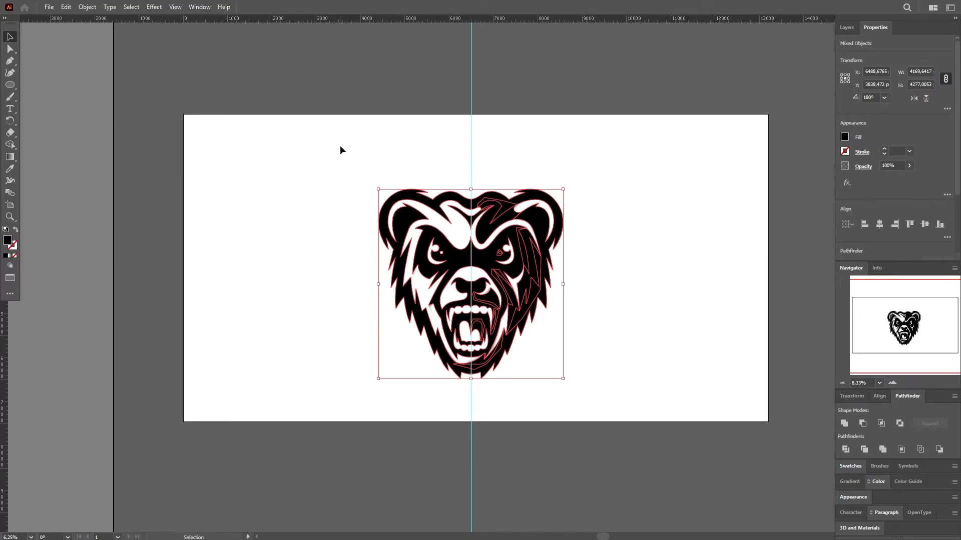
{"action": "left_click", "coordinate": [356, 176]}
Select the whole black head and move it beside the grey sketch on the artboard
{"action": "key", "text": "ctrl+minus"}
{"action": "key", "text": "ctrl+minus"}
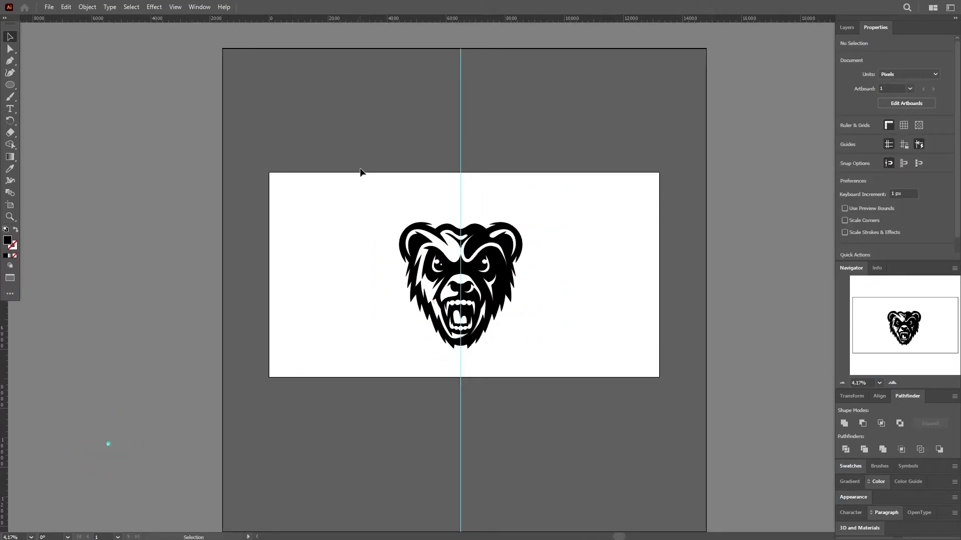
{"action": "left_click_drag", "start_coordinate": [358, 173], "coordinate": [566, 342]}
{"action": "left_click_drag", "start_coordinate": [507, 278], "coordinate": [688, 279]}
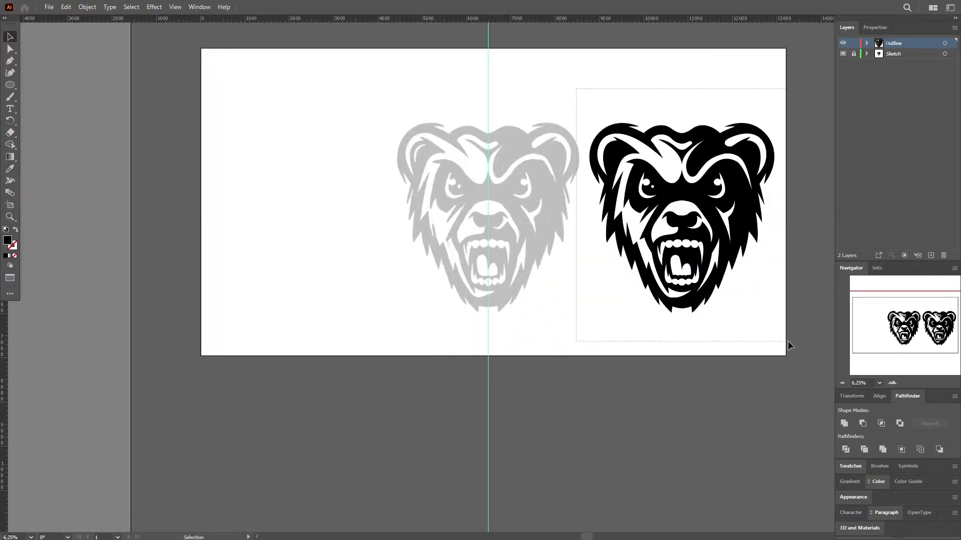
Unite all the black head's shapes into a single shape with Pathfinder and deselect it
{"action": "left_click_drag", "start_coordinate": [788, 346], "coordinate": [787, 344]}
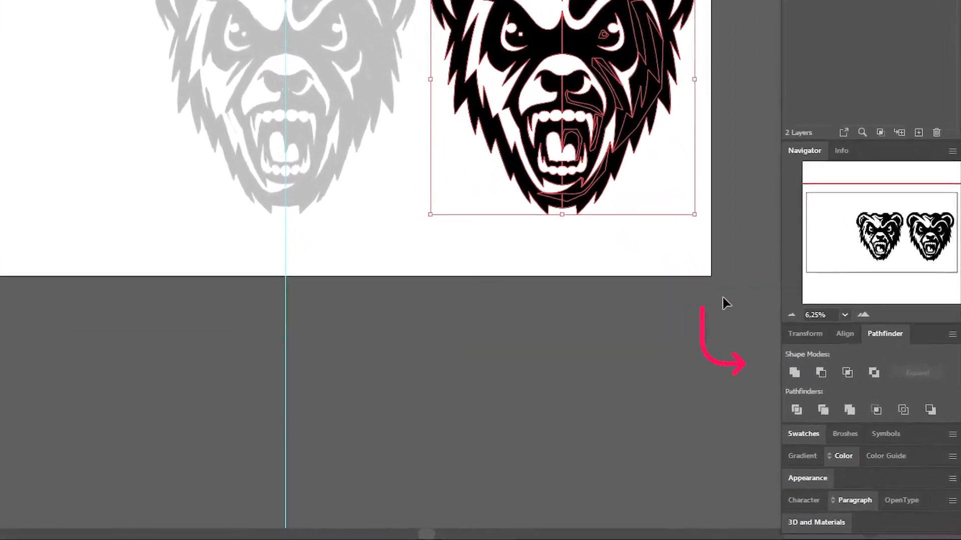
{"action": "left_click", "coordinate": [786, 365]}
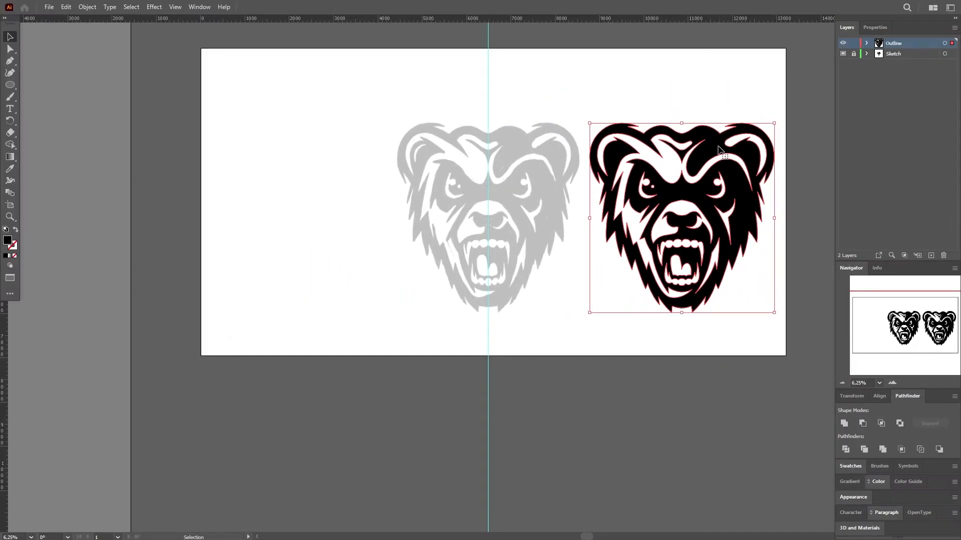
{"action": "left_click", "coordinate": [689, 90]}
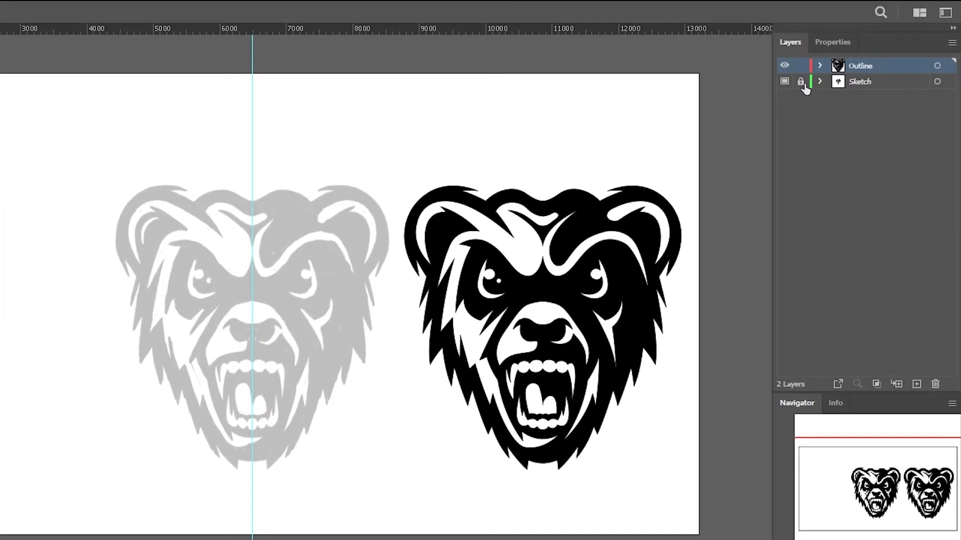
Unlock and delete the Sketch layer with its artwork, and move the black head to the middle of the artboard
{"action": "left_click", "coordinate": [801, 82]}
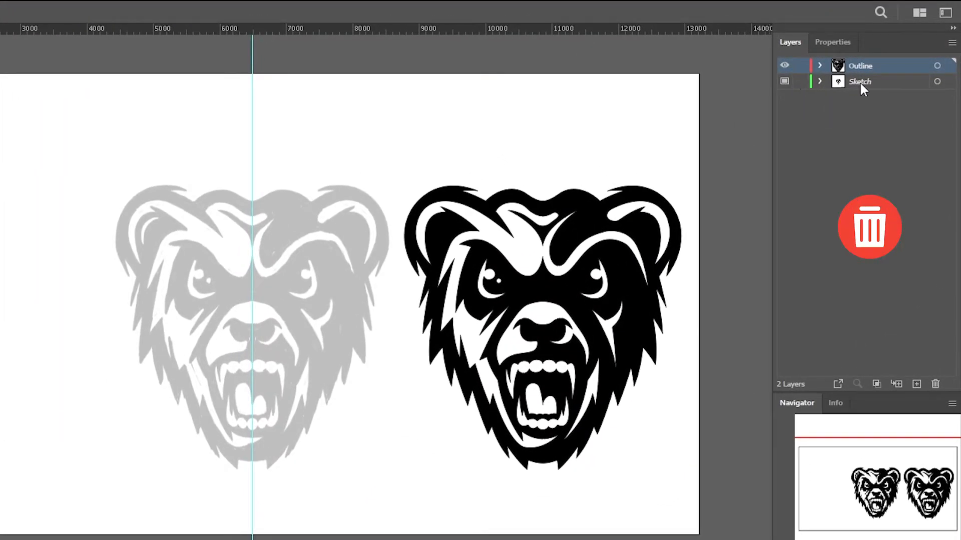
{"action": "left_click", "coordinate": [859, 81]}
{"action": "left_click", "coordinate": [935, 385]}
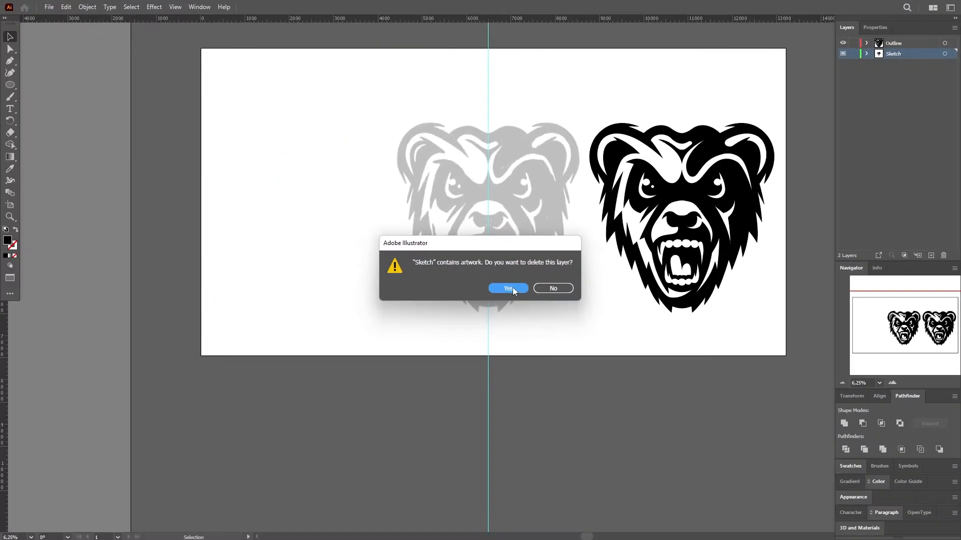
{"action": "left_click", "coordinate": [513, 287]}
{"action": "left_click_drag", "start_coordinate": [746, 190], "coordinate": [535, 162]}
{"action": "left_click", "coordinate": [804, 104]}
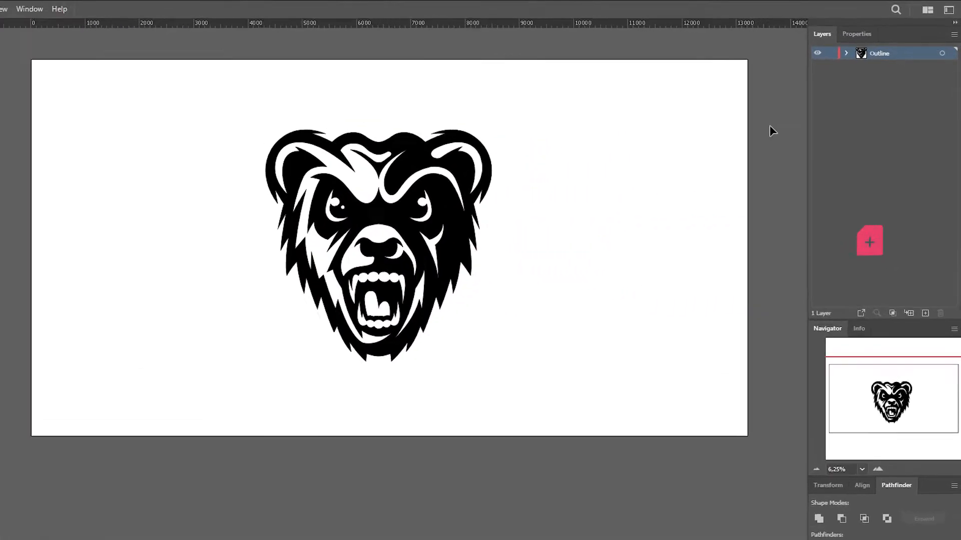
Create a new layer named Color Base and place it below the Outline layer
{"action": "left_click", "coordinate": [926, 315]}
{"action": "left_click_drag", "start_coordinate": [893, 54], "coordinate": [888, 72]}
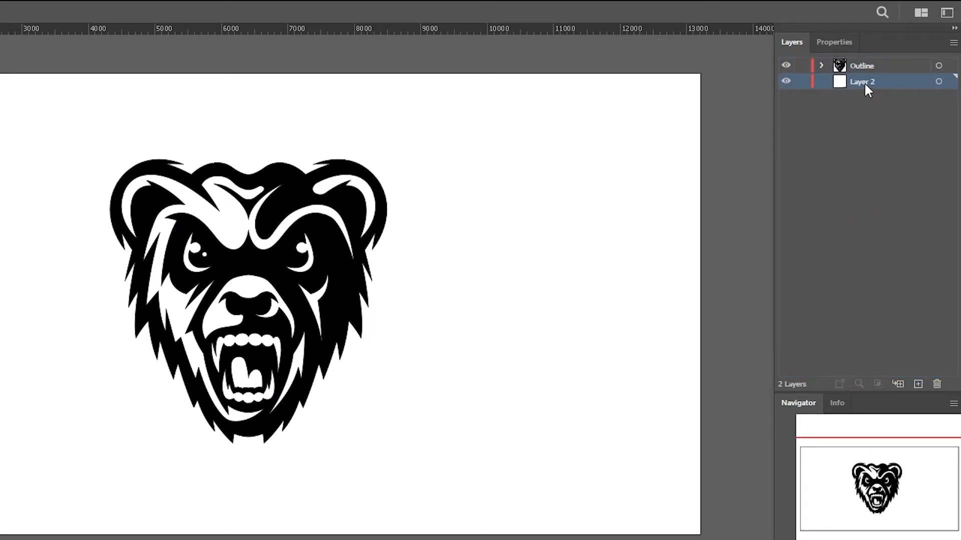
{"action": "double_click", "coordinate": [863, 82]}
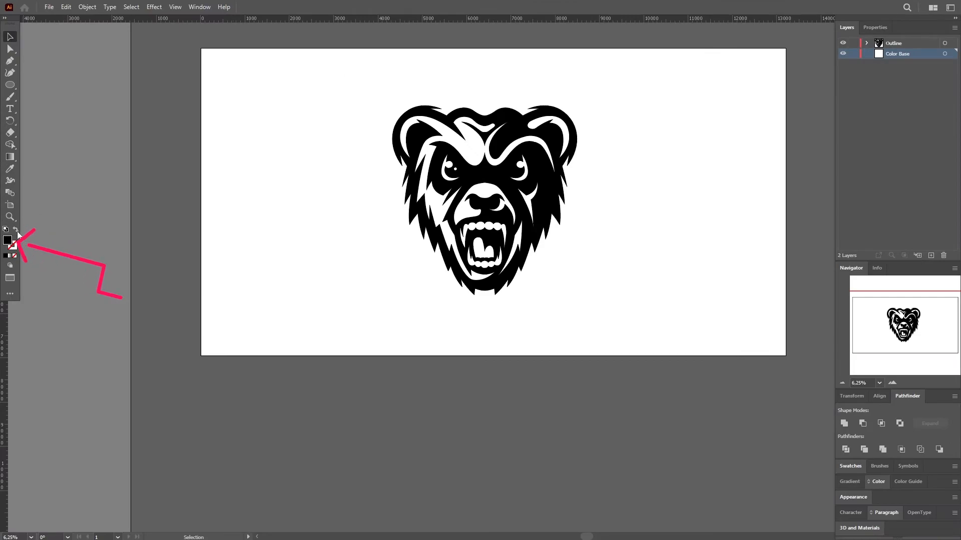
Draw an off-white f2f2f2 ellipse of about 7014 by 5692 px behind the head on the Color Base layer
{"action": "double_click", "coordinate": [8, 241]}
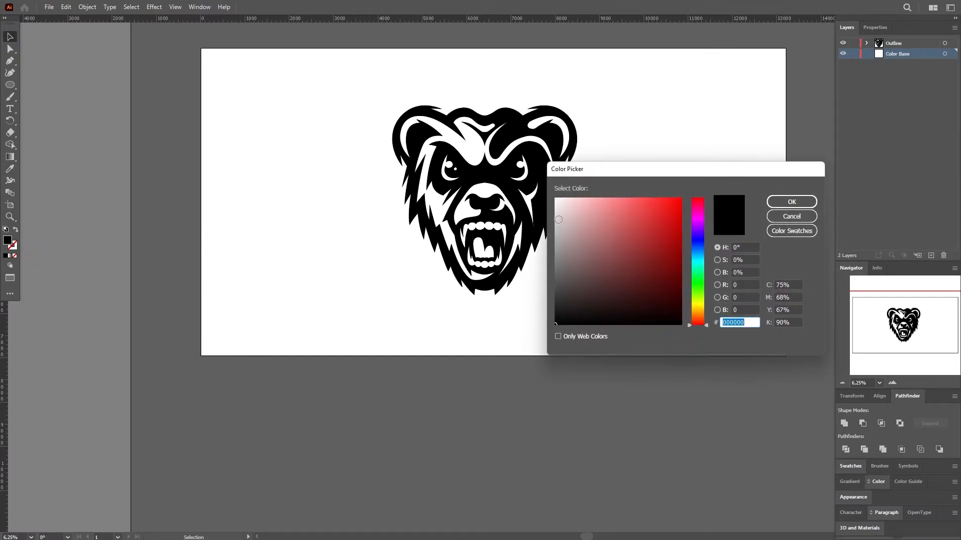
{"action": "left_click_drag", "start_coordinate": [559, 220], "coordinate": [553, 202]}
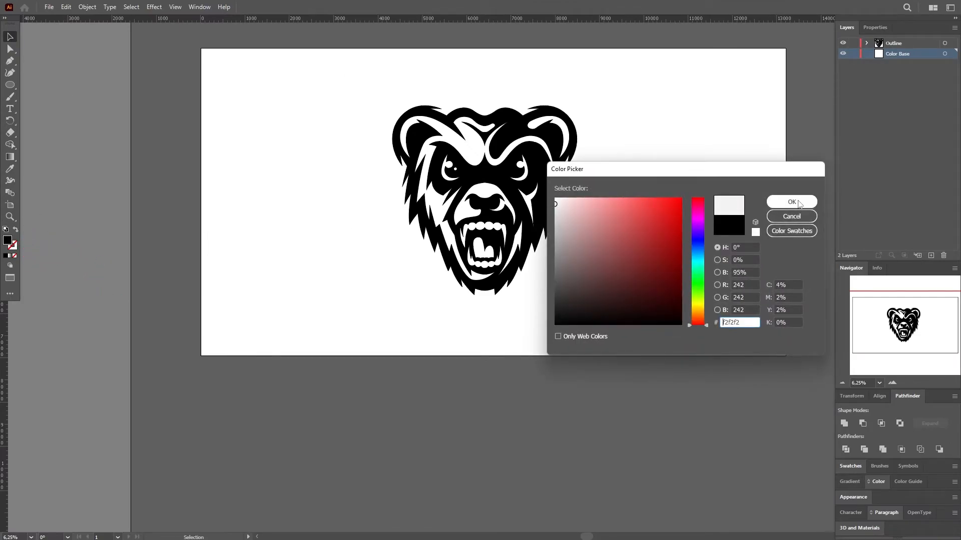
{"action": "left_click", "coordinate": [792, 202]}
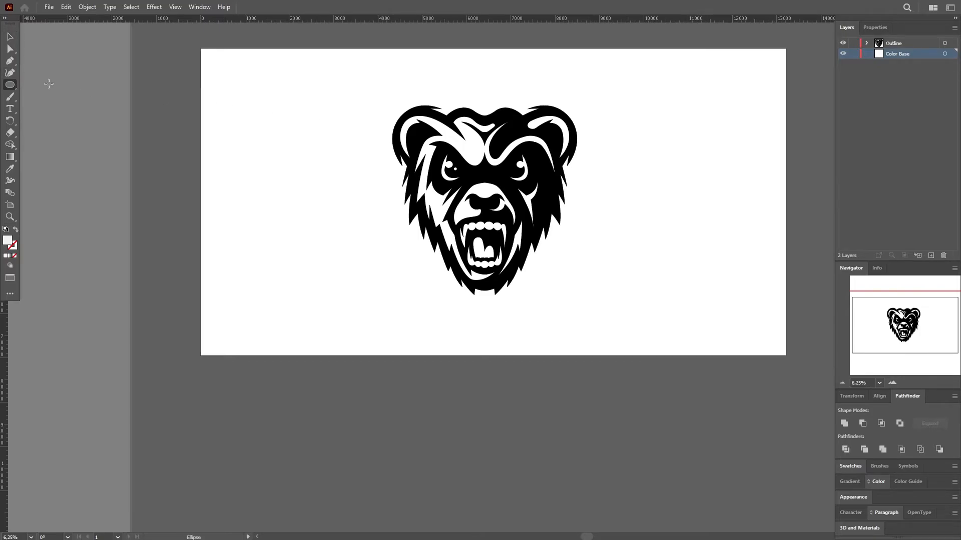
{"action": "left_click_drag", "start_coordinate": [331, 69], "coordinate": [642, 320]}
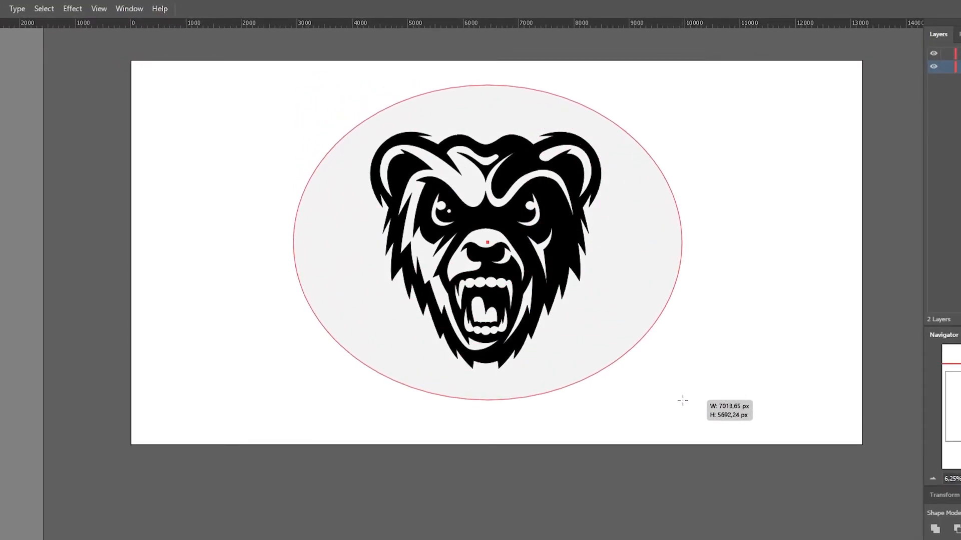
{"action": "left_click_drag", "start_coordinate": [682, 400], "coordinate": [683, 398]}
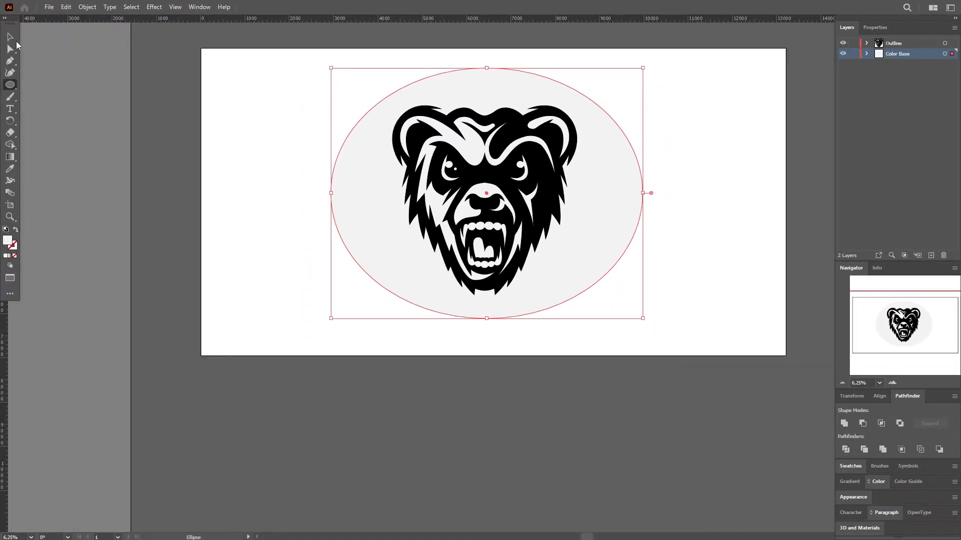
Select the ellipse and the head and remove the ellipse area outside the head's outline with the Shape Builder tool
{"action": "left_click", "coordinate": [306, 88]}
{"action": "left_click_drag", "start_coordinate": [300, 71], "coordinate": [682, 322]}
{"action": "key", "text": "shift+m"}
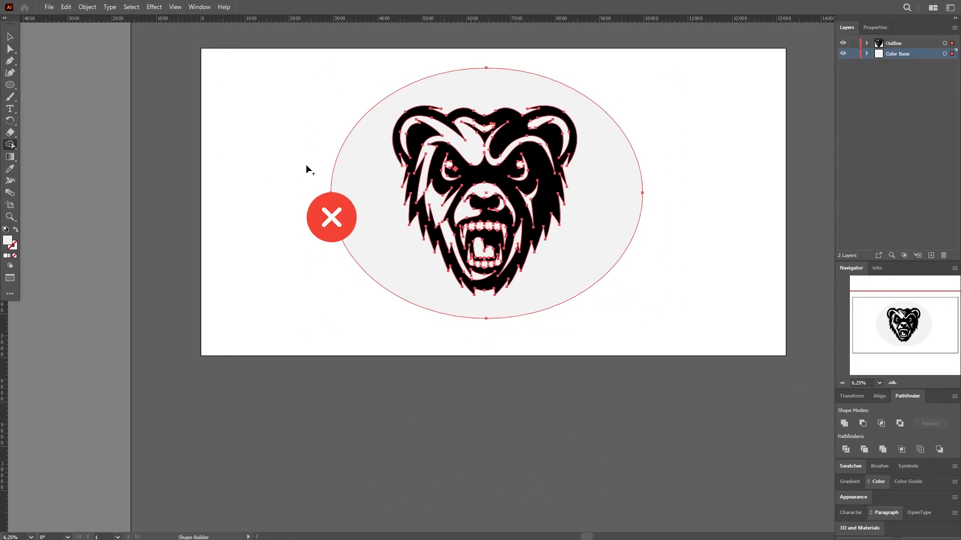
{"action": "left_click", "coordinate": [368, 185], "text": "alt"}
Fill the tongue region with bright pink using the Shape Builder tool
{"action": "scroll", "coordinate": [499, 190], "scroll_direction": "up", "scroll_amount": 2}
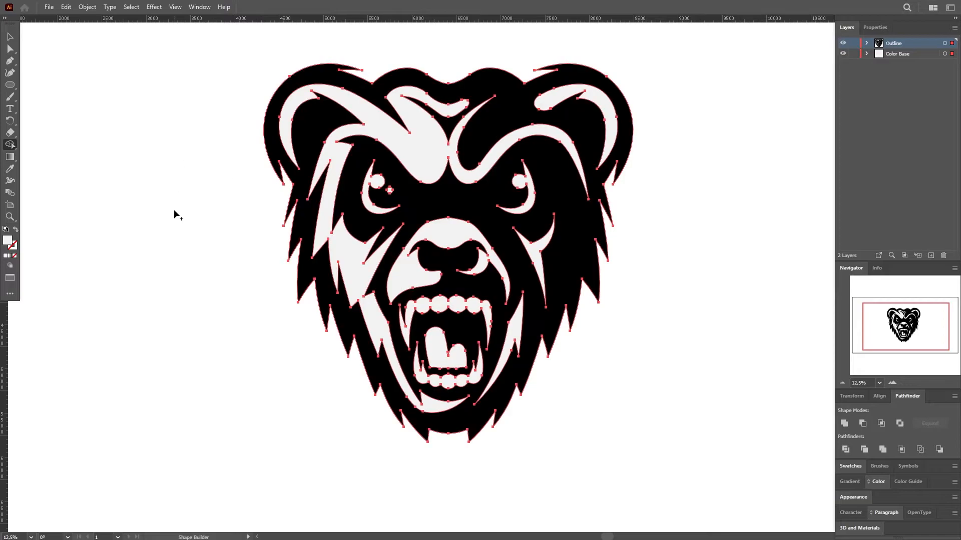
{"action": "double_click", "coordinate": [8, 240]}
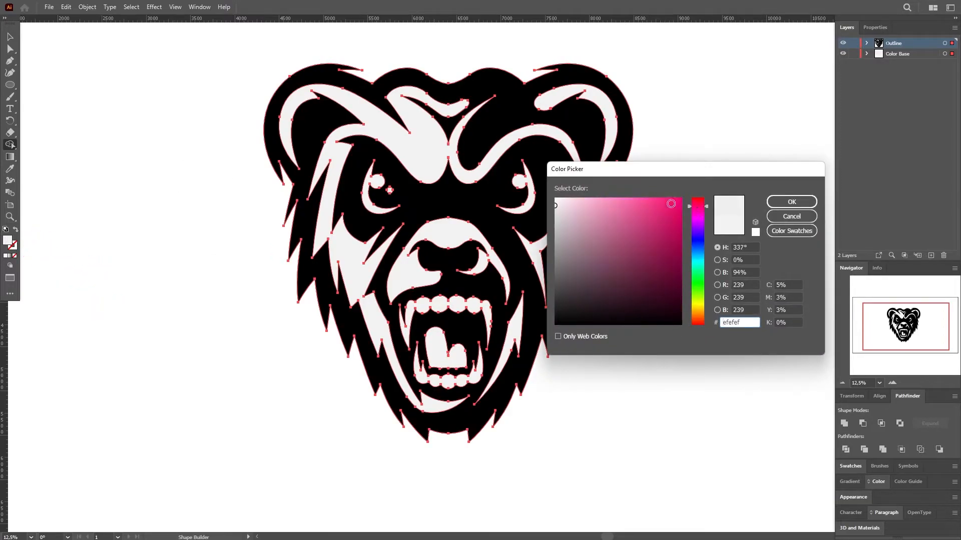
{"action": "left_click", "coordinate": [673, 200]}
{"action": "left_click", "coordinate": [792, 202]}
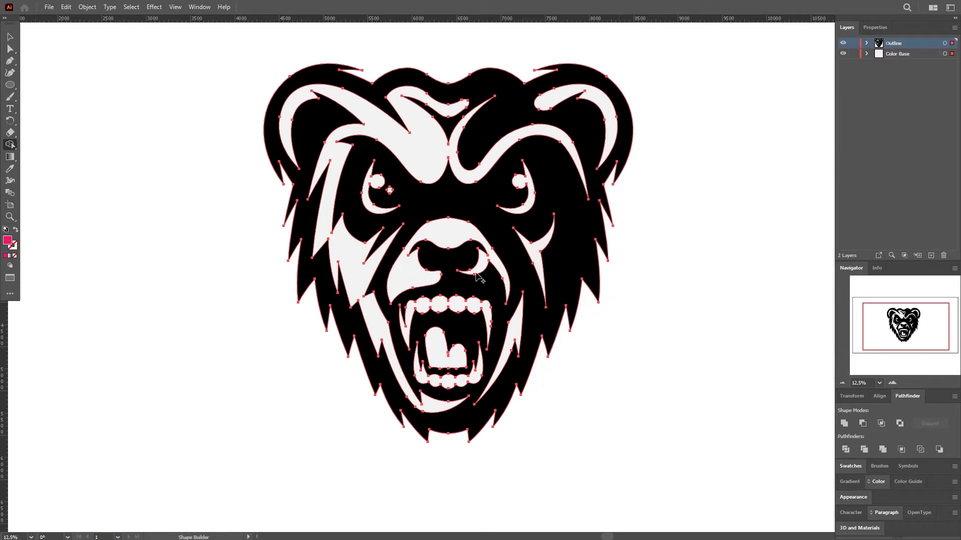
{"action": "left_click", "coordinate": [438, 345]}
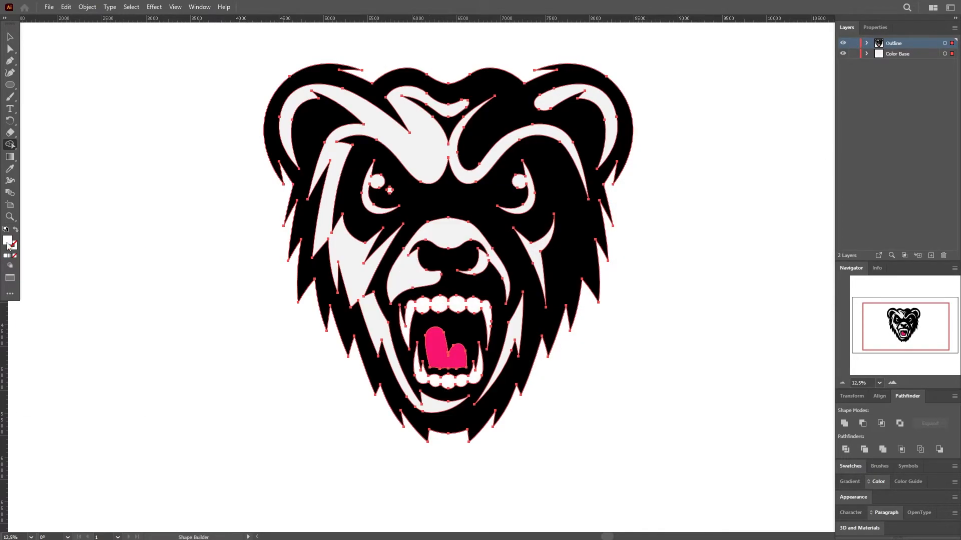
Fill both eye regions with orange ffa80d using the Shape Builder tool
{"action": "double_click", "coordinate": [8, 241]}
{"action": "left_click_drag", "start_coordinate": [705, 301], "coordinate": [700, 312]}
{"action": "left_click", "coordinate": [677, 189]}
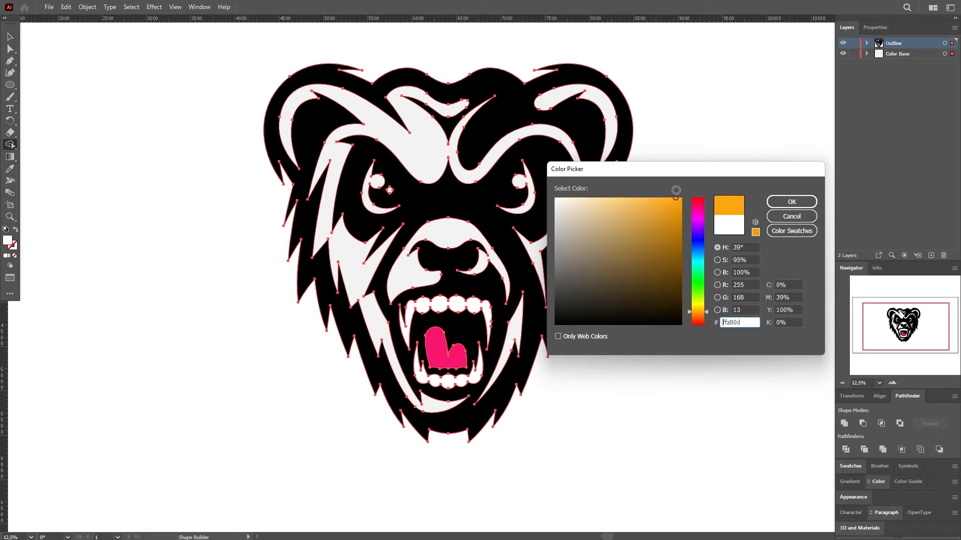
{"action": "left_click", "coordinate": [791, 202]}
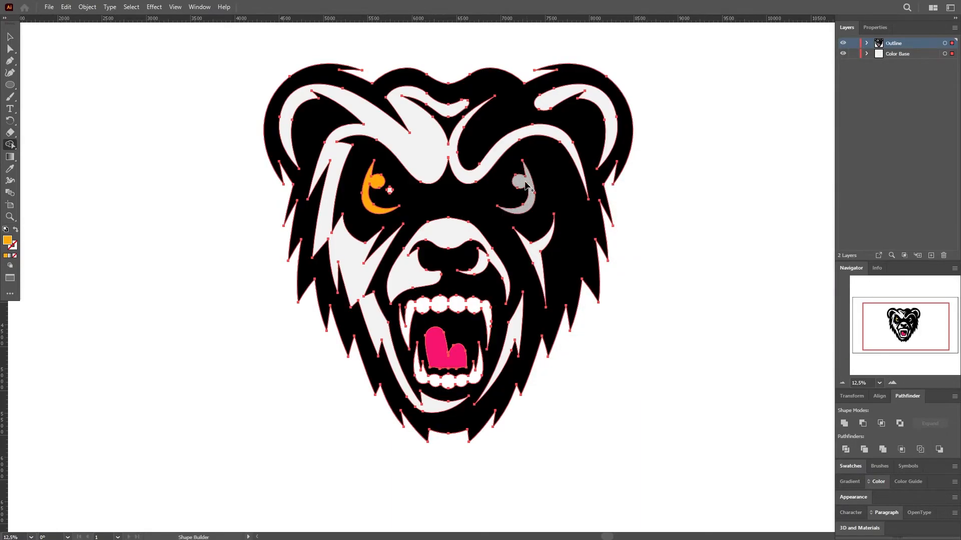
{"action": "left_click", "coordinate": [523, 185]}
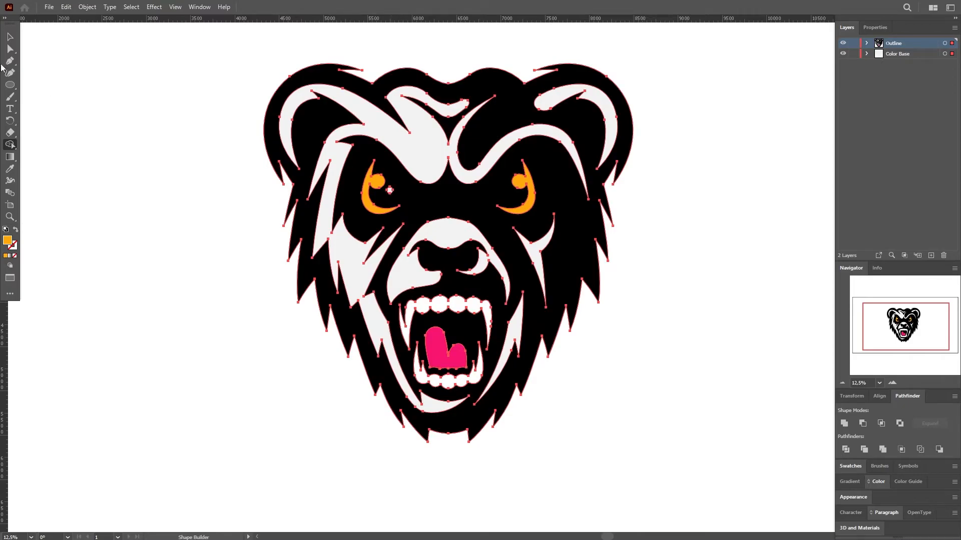
Deselect the artwork and move all the coloured paths from the Outline layer into the Color Base layer
{"action": "left_click", "coordinate": [10, 36]}
{"action": "key", "text": "ctrl+shift+a"}
{"action": "key", "text": "ctrl+minus"}
{"action": "left_click", "coordinate": [866, 43]}
{"action": "left_click", "coordinate": [908, 53]}
{"action": "left_click", "coordinate": [908, 64], "text": "shift"}
{"action": "left_click", "coordinate": [910, 74], "text": "shift"}
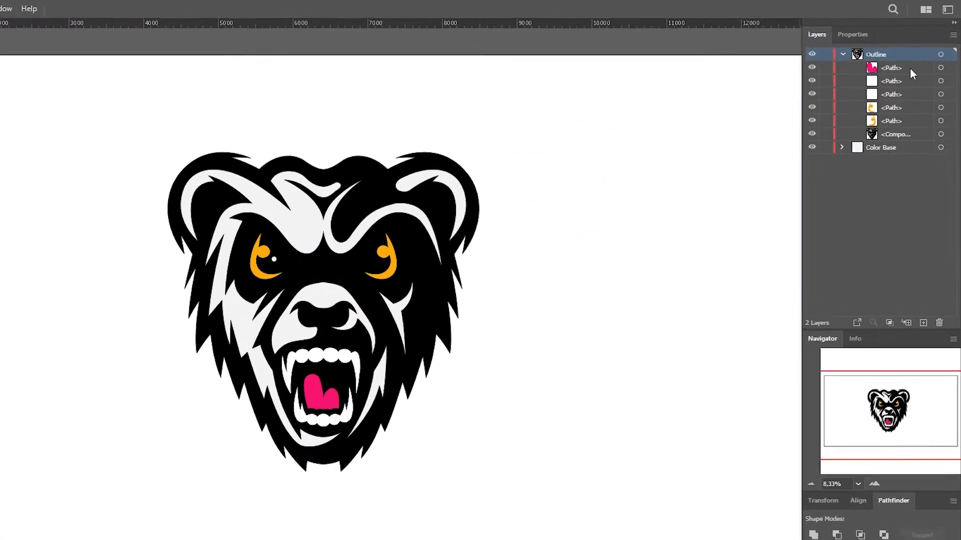
{"action": "left_click", "coordinate": [878, 135], "text": "shift"}
{"action": "left_click", "coordinate": [877, 152], "text": "shift"}
{"action": "left_click_drag", "start_coordinate": [877, 85], "coordinate": [869, 187]}
Check the colours with the Outline layer hidden, show and collapse it, and make Color Base the active layer
{"action": "left_click", "coordinate": [773, 71]}
{"action": "left_click", "coordinate": [774, 71]}
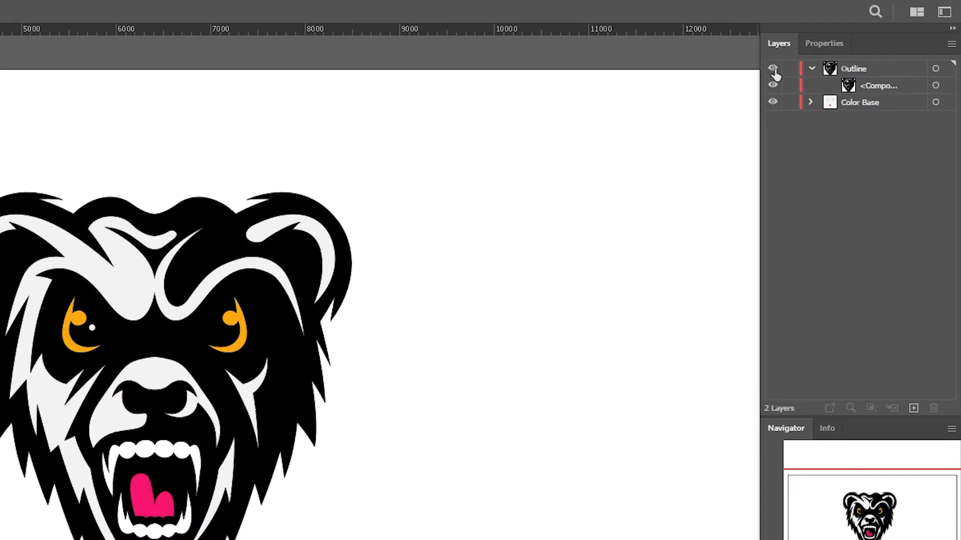
{"action": "left_click", "coordinate": [812, 68]}
{"action": "left_click", "coordinate": [856, 85]}
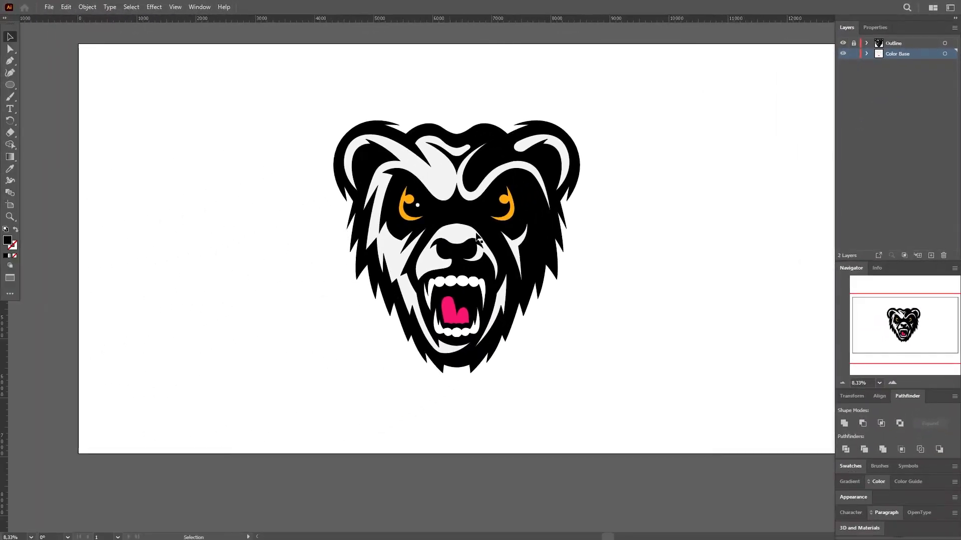
Recolour the eyes with the tongue's pink using the Eyedropper tool and deselect them
{"action": "scroll", "coordinate": [480, 191], "scroll_direction": "up", "scroll_amount": 2}
{"action": "left_click", "coordinate": [542, 211]}
{"action": "left_click", "coordinate": [10, 169]}
{"action": "left_click", "coordinate": [428, 431]}
{"action": "key", "text": "v"}
{"action": "left_click", "coordinate": [173, 353]}
{"action": "scroll", "coordinate": [199, 350], "scroll_direction": "down", "scroll_amount": 4}
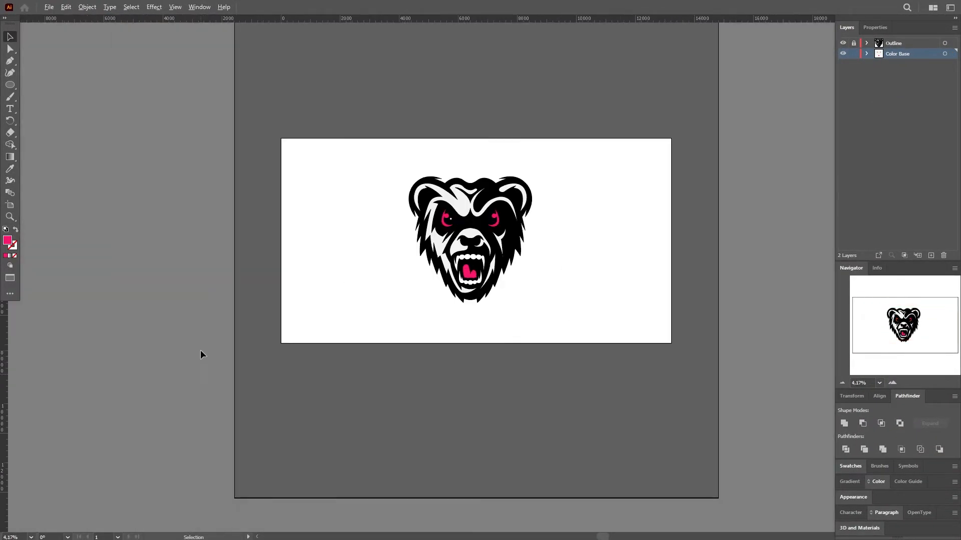
Pick up the small eye highlight's off-white, cover the left eye's round highlight with a circle and duplicate it onto the right eye
{"action": "scroll", "coordinate": [461, 206], "scroll_direction": "up", "scroll_amount": 6}
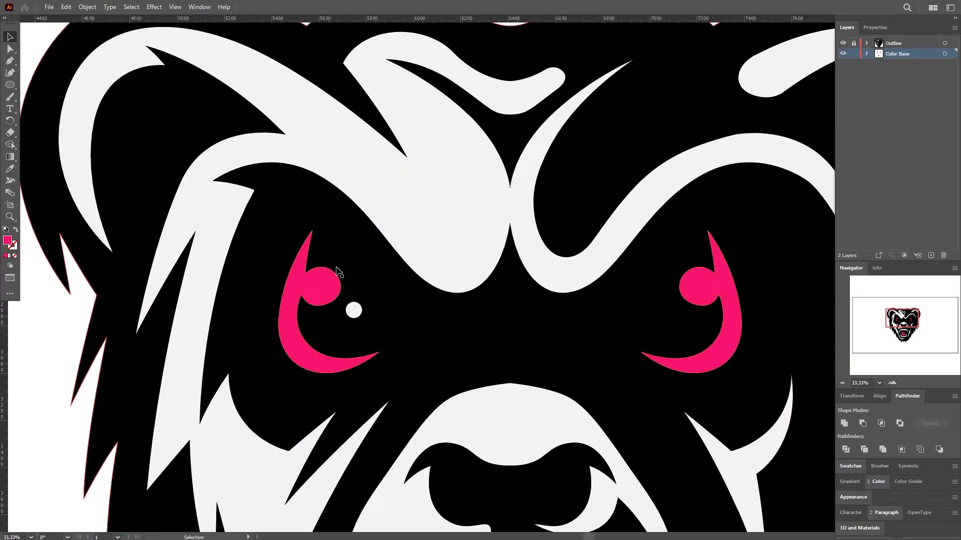
{"action": "left_click", "coordinate": [353, 311]}
{"action": "left_click", "coordinate": [130, 276]}
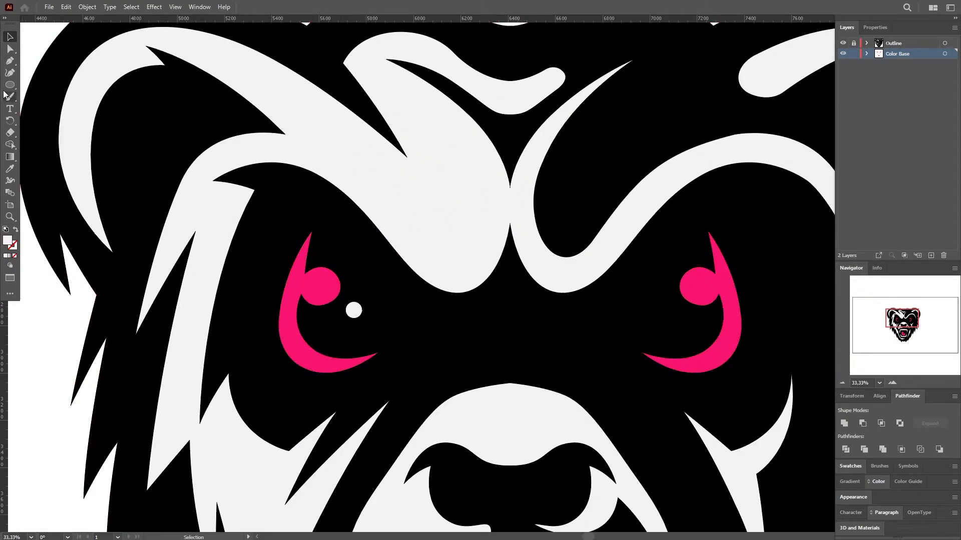
{"action": "scroll", "coordinate": [319, 288], "scroll_direction": "up", "scroll_amount": 1}
{"action": "left_click_drag", "start_coordinate": [320, 288], "coordinate": [711, 295]}
{"action": "scroll", "coordinate": [340, 309], "scroll_direction": "down", "scroll_amount": 1}
{"action": "key", "text": "v"}
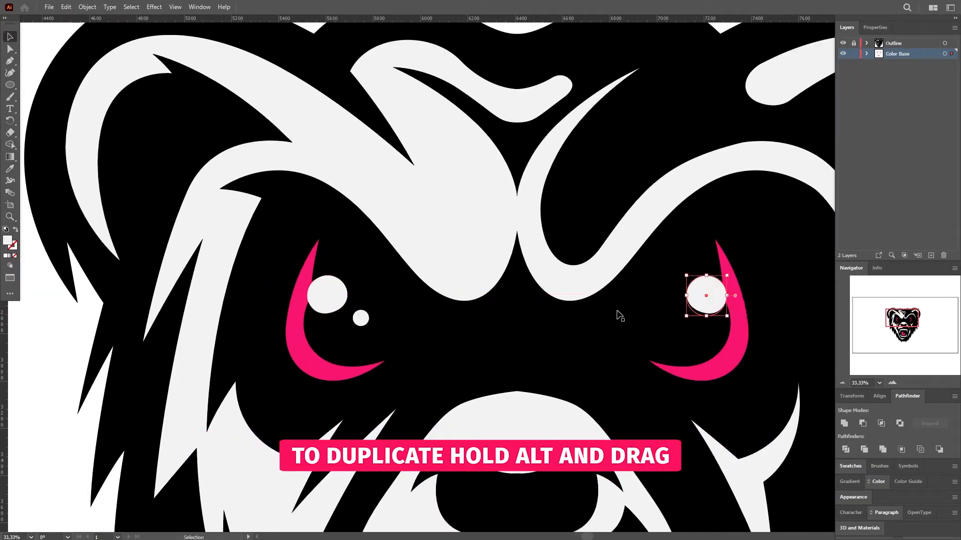
Create a new layer named Shadows between the Outline and Color Base layers
{"action": "scroll", "coordinate": [478, 209], "scroll_direction": "down", "scroll_amount": 6}
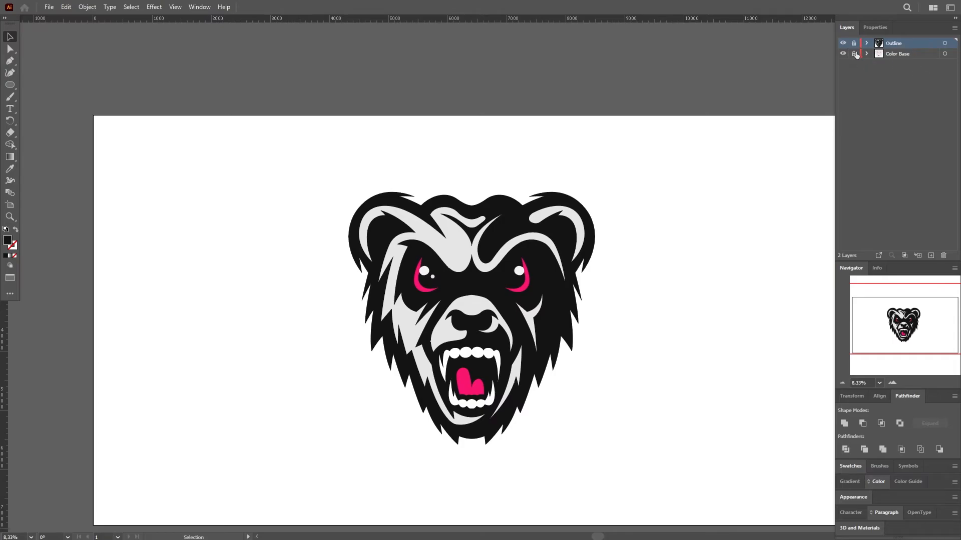
{"action": "left_click", "coordinate": [930, 256]}
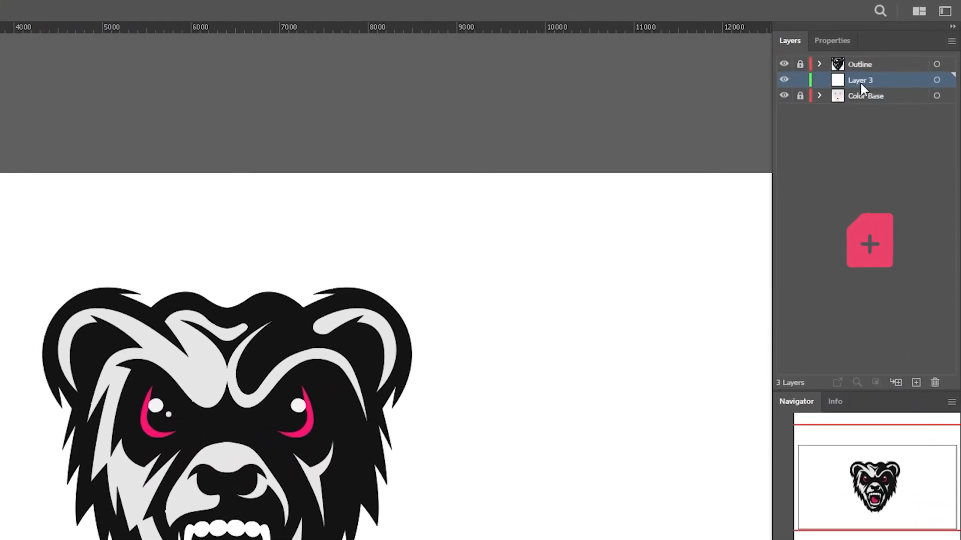
{"action": "double_click", "coordinate": [864, 80]}
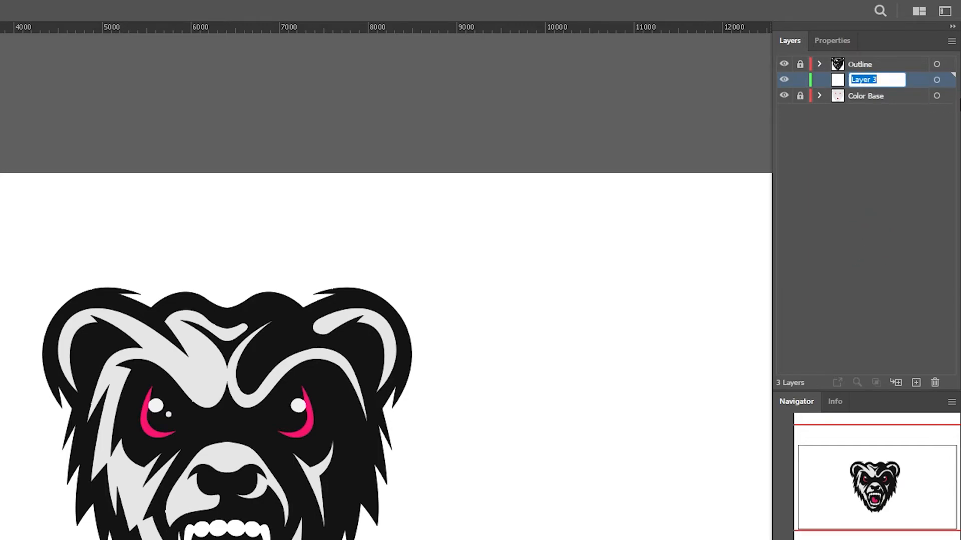
{"action": "type", "text": "S"}
{"action": "key", "text": "Return"}
Sample the head's light grey and darken the fill colour to bababa
{"action": "key", "text": "i"}
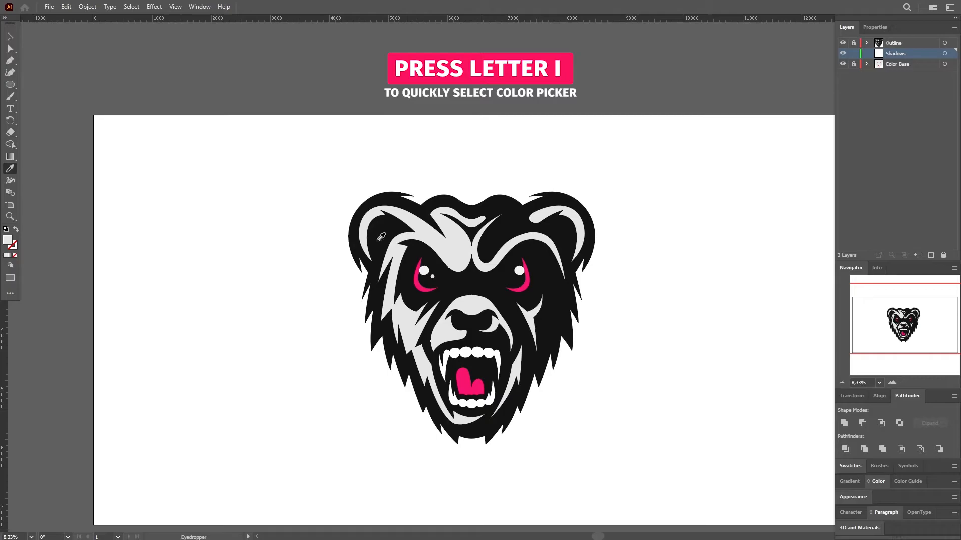
{"action": "double_click", "coordinate": [8, 241]}
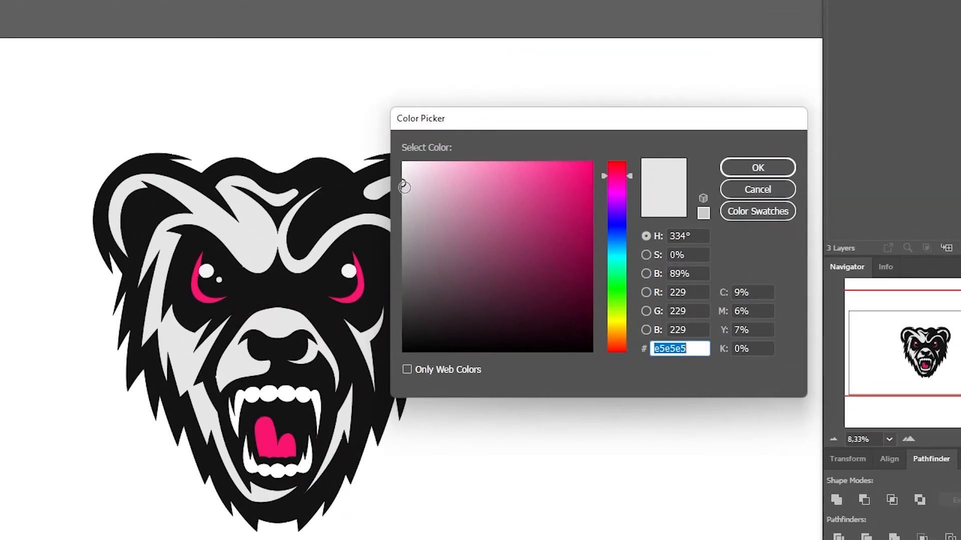
{"action": "type", "text": "cccccc"}
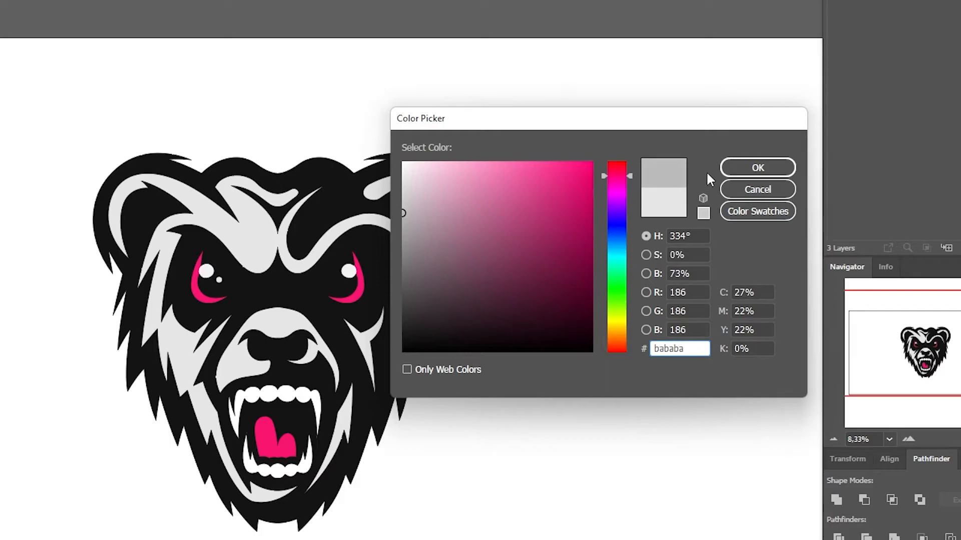
{"action": "left_click", "coordinate": [749, 170]}
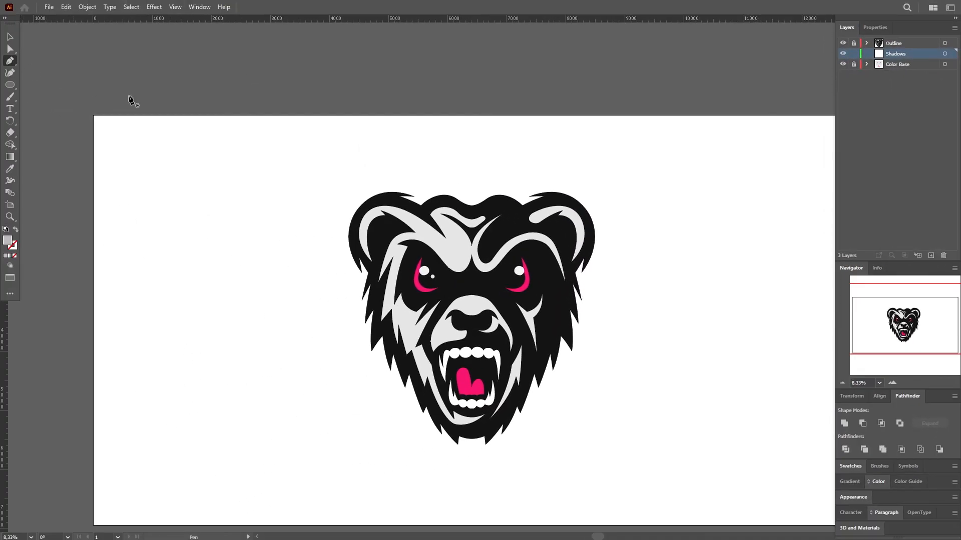
Draw a grey shadow shape with the Pen tool around the light fur markings of the right cheek and jaw
{"action": "scroll", "coordinate": [526, 361], "scroll_direction": "up", "scroll_amount": 2}
{"action": "left_click", "coordinate": [503, 383]}
{"action": "left_click", "coordinate": [537, 291]}
{"action": "left_click", "coordinate": [511, 209]}
{"action": "left_click", "coordinate": [540, 209]}
{"action": "left_click", "coordinate": [591, 188]}
{"action": "left_click", "coordinate": [594, 243]}
{"action": "left_click", "coordinate": [575, 335]}
{"action": "left_click", "coordinate": [547, 365]}
{"action": "left_click", "coordinate": [531, 417]}
{"action": "left_click", "coordinate": [473, 462]}
{"action": "left_click", "coordinate": [472, 447]}
Draw a closed grey shadow shape with the Pen tool over the right brow stripe and the inner side of the right ear
{"action": "scroll", "coordinate": [473, 446], "scroll_direction": "down", "scroll_amount": 2}
{"action": "scroll", "coordinate": [521, 263], "scroll_direction": "up", "scroll_amount": 4}
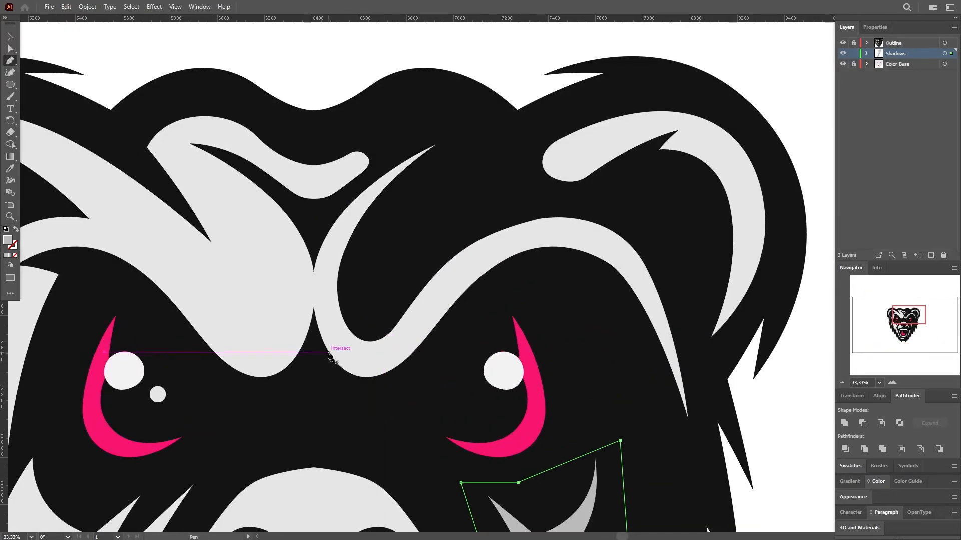
{"action": "scroll", "coordinate": [314, 308], "scroll_direction": "up", "scroll_amount": 3}
{"action": "left_click", "coordinate": [314, 308]}
{"action": "left_click_drag", "start_coordinate": [398, 254], "coordinate": [396, 252]}
{"action": "scroll", "coordinate": [363, 288], "scroll_direction": "down", "scroll_amount": 3}
{"action": "left_click", "coordinate": [440, 224]}
{"action": "left_click", "coordinate": [545, 190]}
{"action": "left_click", "coordinate": [668, 197]}
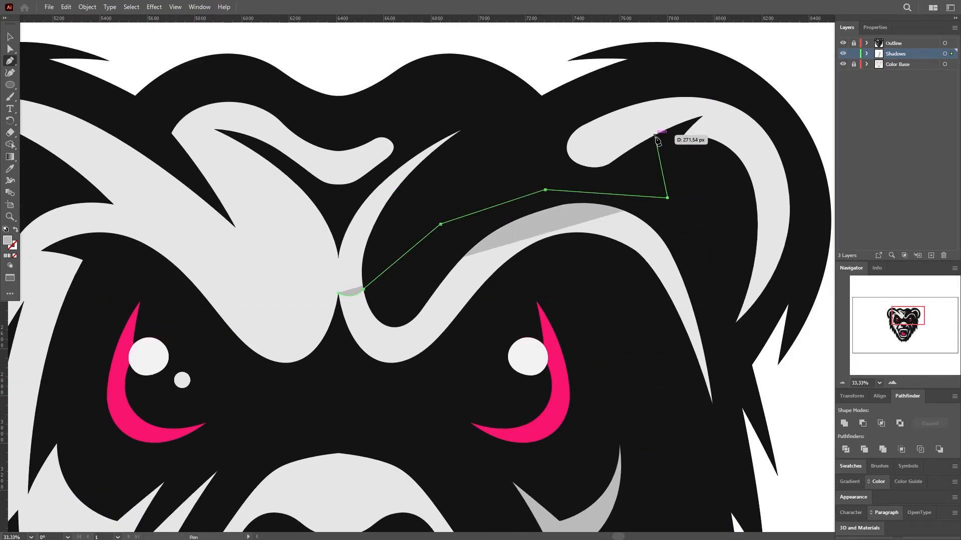
{"action": "left_click", "coordinate": [667, 141]}
{"action": "left_click_drag", "start_coordinate": [775, 147], "coordinate": [797, 183]}
{"action": "left_click", "coordinate": [803, 255]}
{"action": "left_click", "coordinate": [747, 335]}
{"action": "scroll", "coordinate": [716, 374], "scroll_direction": "down", "scroll_amount": 3}
{"action": "left_click", "coordinate": [710, 384]}
{"action": "left_click", "coordinate": [596, 260]}
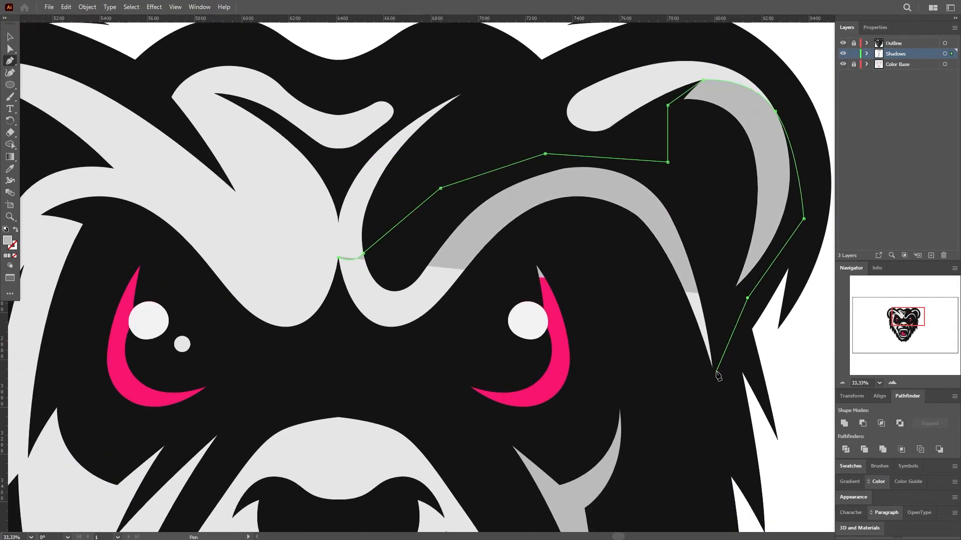
{"action": "left_click", "coordinate": [529, 243]}
{"action": "left_click", "coordinate": [457, 350]}
{"action": "left_click", "coordinate": [339, 257]}
Draw a grey shadow shape with the Pen tool over the right half of the muzzle, with a wavy upper edge above the nose
{"action": "scroll", "coordinate": [302, 217], "scroll_direction": "down", "scroll_amount": 1}
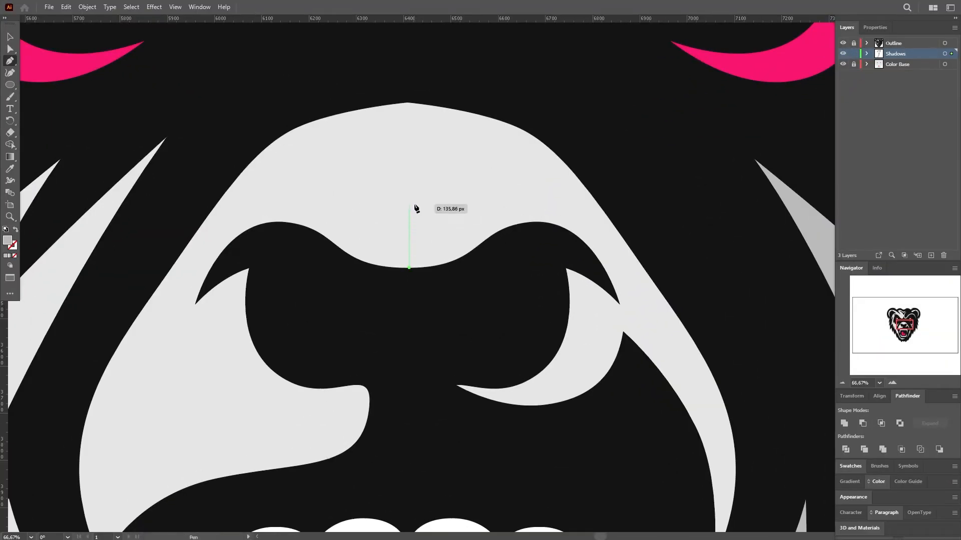
{"action": "left_click_drag", "start_coordinate": [495, 171], "coordinate": [524, 166]}
{"action": "left_click_drag", "start_coordinate": [570, 201], "coordinate": [591, 195]}
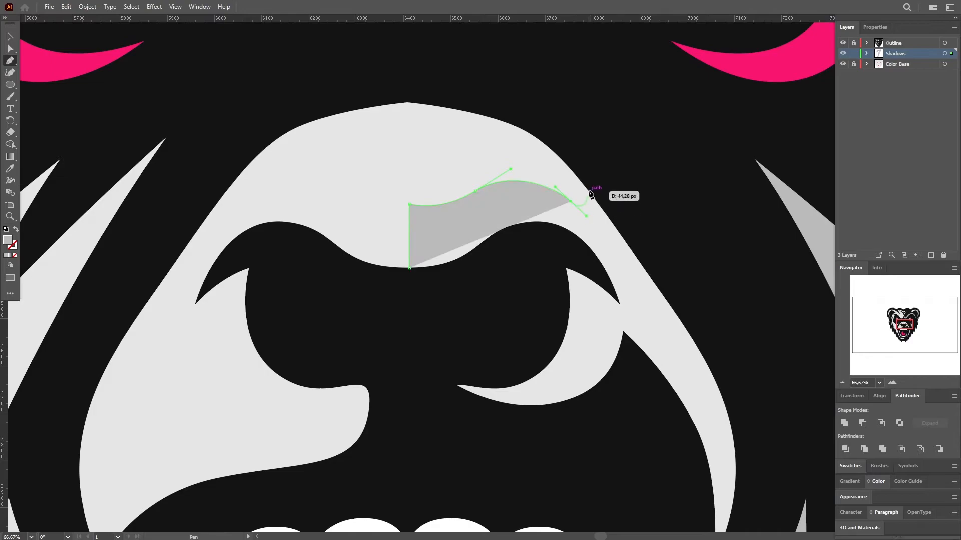
{"action": "left_click", "coordinate": [588, 190]}
{"action": "scroll", "coordinate": [625, 209], "scroll_direction": "down", "scroll_amount": 2}
{"action": "left_click", "coordinate": [651, 221]}
{"action": "left_click", "coordinate": [685, 275]}
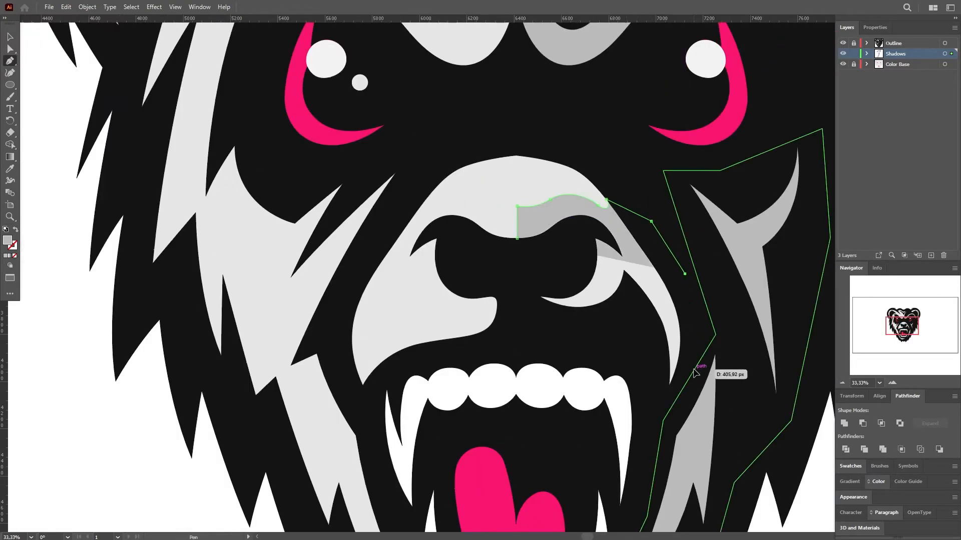
{"action": "left_click", "coordinate": [694, 370]}
{"action": "left_click", "coordinate": [676, 398]}
{"action": "left_click", "coordinate": [647, 383]}
{"action": "left_click", "coordinate": [608, 339]}
{"action": "left_click", "coordinate": [536, 326]}
{"action": "left_click", "coordinate": [517, 238]}
{"action": "scroll", "coordinate": [517, 238], "scroll_direction": "down", "scroll_amount": 2}
{"action": "key", "text": "v"}
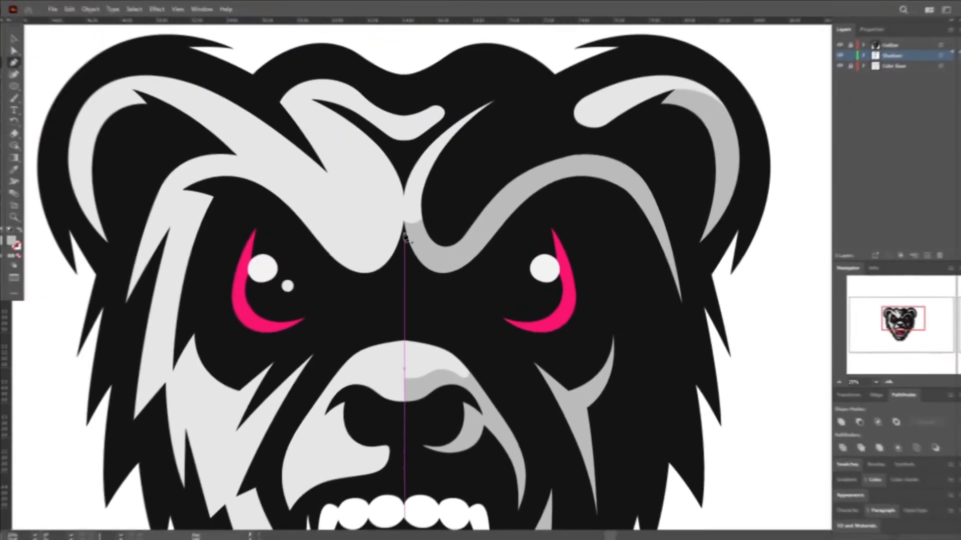
Draw a grey shadow shape with the Pen tool across the left brow stripe, the left ear and the upper left fur marking
{"action": "left_click", "coordinate": [403, 220]}
{"action": "left_click", "coordinate": [273, 144]}
{"action": "left_click", "coordinate": [300, 180]}
{"action": "left_click_drag", "start_coordinate": [130, 89], "coordinate": [110, 81]}
{"action": "left_click_drag", "start_coordinate": [38, 76], "coordinate": [129, 88]}
{"action": "left_click", "coordinate": [66, 175]}
{"action": "scroll", "coordinate": [75, 109], "scroll_direction": "left", "scroll_amount": 2}
{"action": "left_click", "coordinate": [146, 262]}
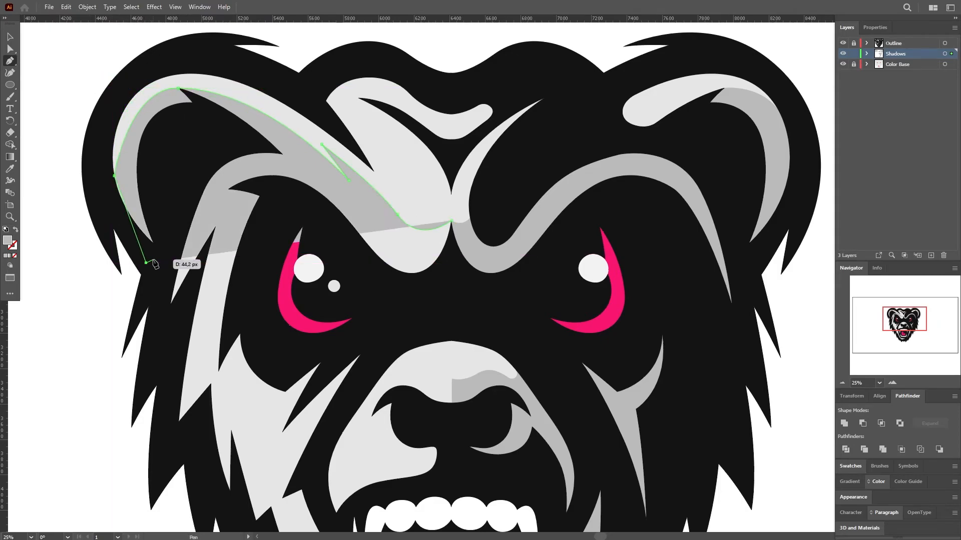
{"action": "left_click", "coordinate": [166, 308]}
{"action": "left_click", "coordinate": [199, 291]}
{"action": "scroll", "coordinate": [212, 286], "scroll_direction": "up", "scroll_amount": 1}
{"action": "left_click_drag", "start_coordinate": [220, 289], "coordinate": [233, 289]}
{"action": "left_click", "coordinate": [227, 304]}
{"action": "left_click", "coordinate": [277, 219]}
{"action": "left_click", "coordinate": [335, 239]}
{"action": "left_click", "coordinate": [387, 313]}
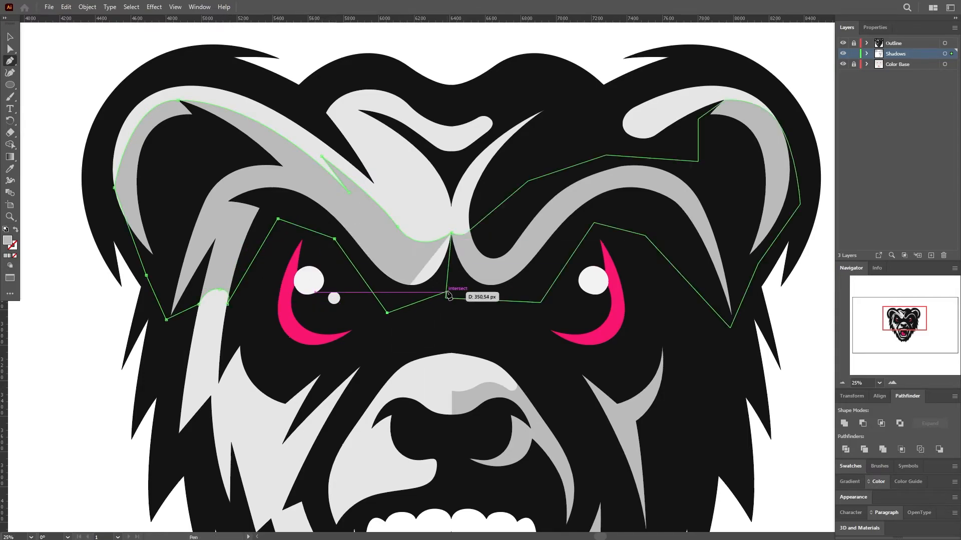
{"action": "left_click", "coordinate": [449, 295]}
{"action": "left_click", "coordinate": [451, 234]}
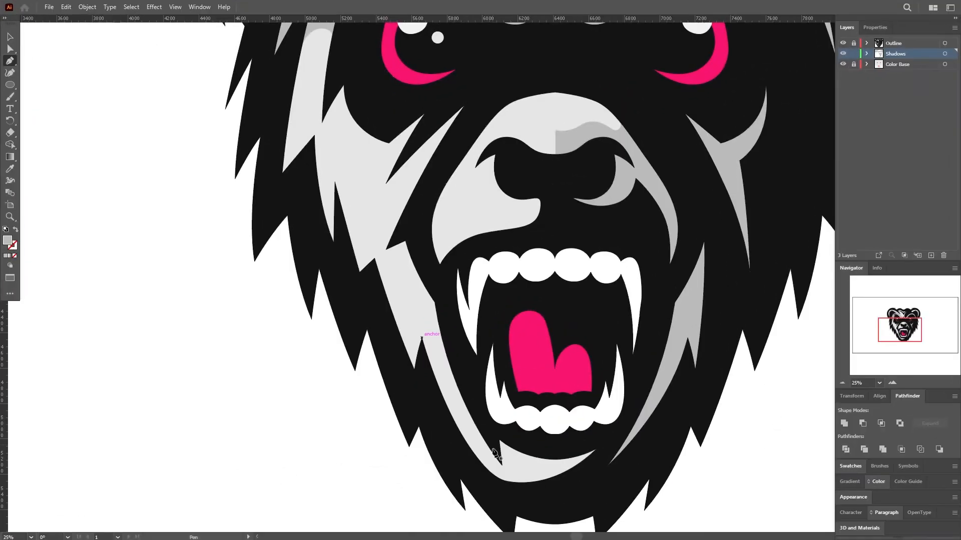
Draw a grey shadow shape with the Pen tool over the left cheek and jaw markings, leaving light areas along their upper and inner edges
{"action": "left_click", "coordinate": [502, 464]}
{"action": "left_click", "coordinate": [422, 339]}
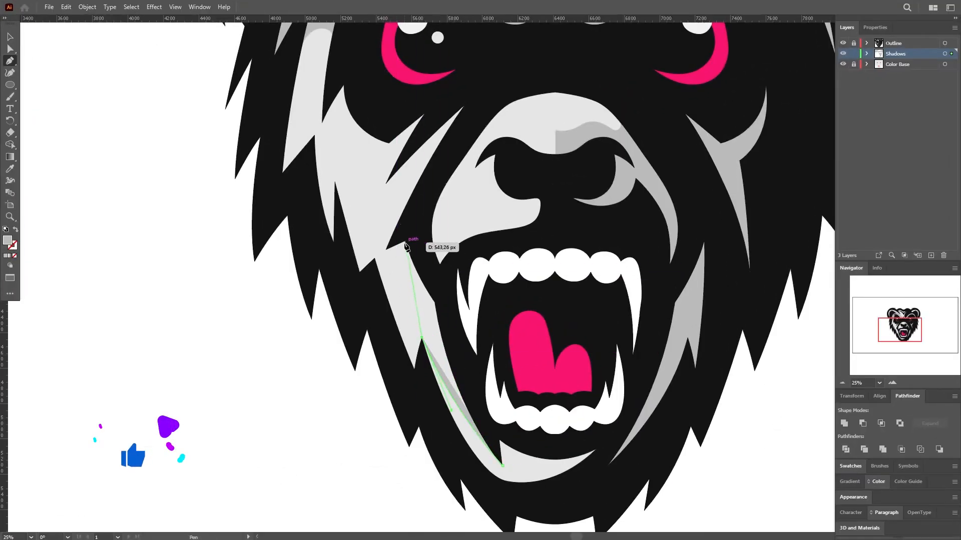
{"action": "left_click", "coordinate": [405, 239]}
{"action": "left_click_drag", "start_coordinate": [415, 189], "coordinate": [416, 187]}
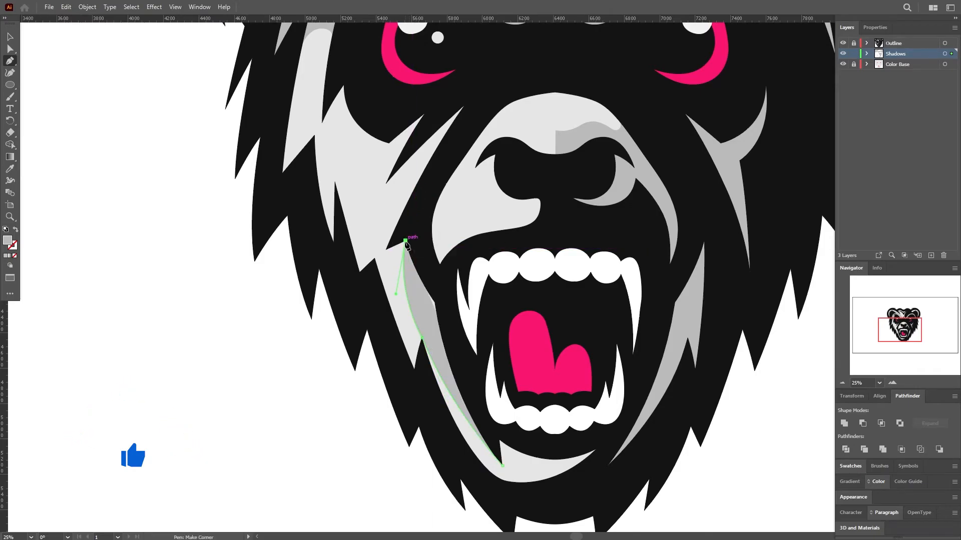
{"action": "left_click", "coordinate": [470, 102]}
{"action": "left_click", "coordinate": [449, 103]}
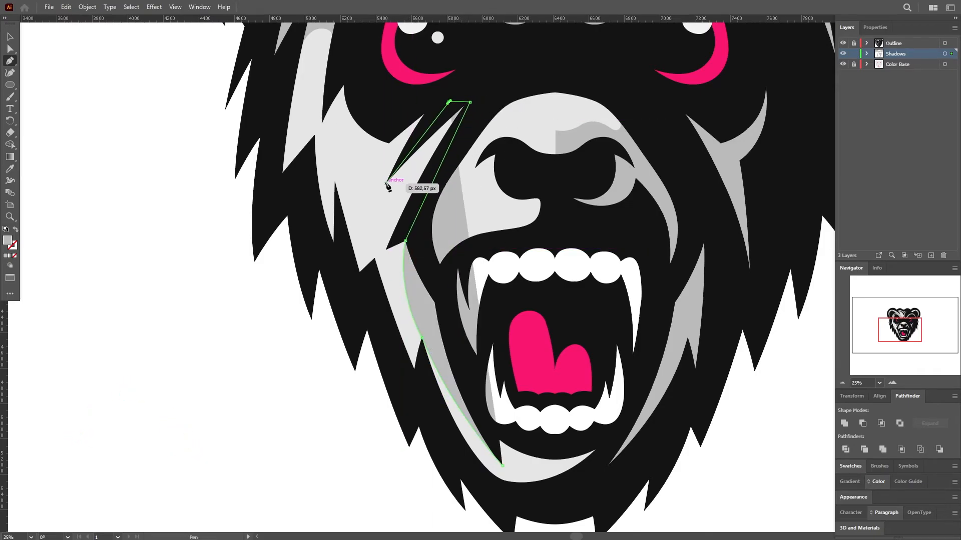
{"action": "left_click", "coordinate": [385, 184]}
{"action": "left_click", "coordinate": [371, 210]}
{"action": "left_click", "coordinate": [377, 172]}
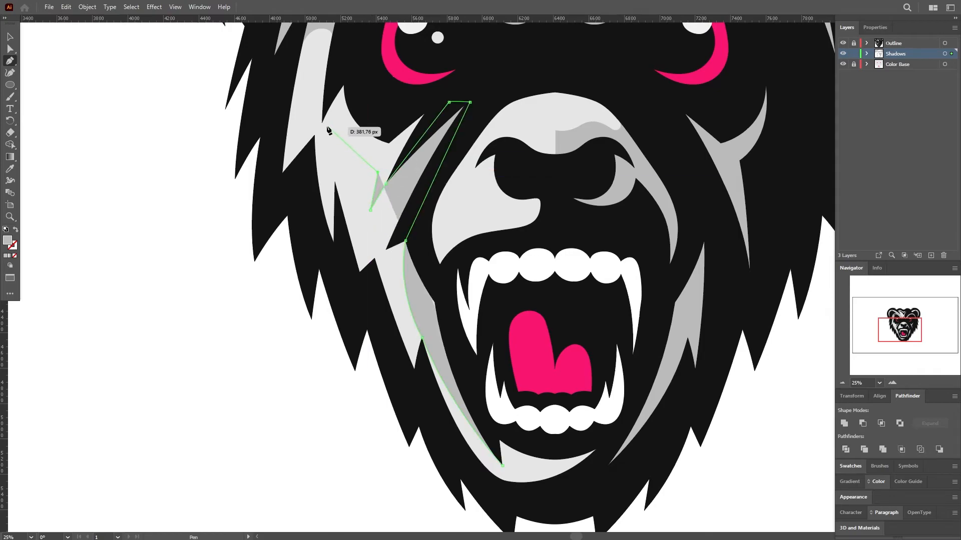
{"action": "left_click", "coordinate": [322, 122]}
{"action": "left_click", "coordinate": [314, 135]}
{"action": "left_click", "coordinate": [309, 179]}
{"action": "left_click", "coordinate": [332, 258]}
{"action": "left_click", "coordinate": [382, 319]}
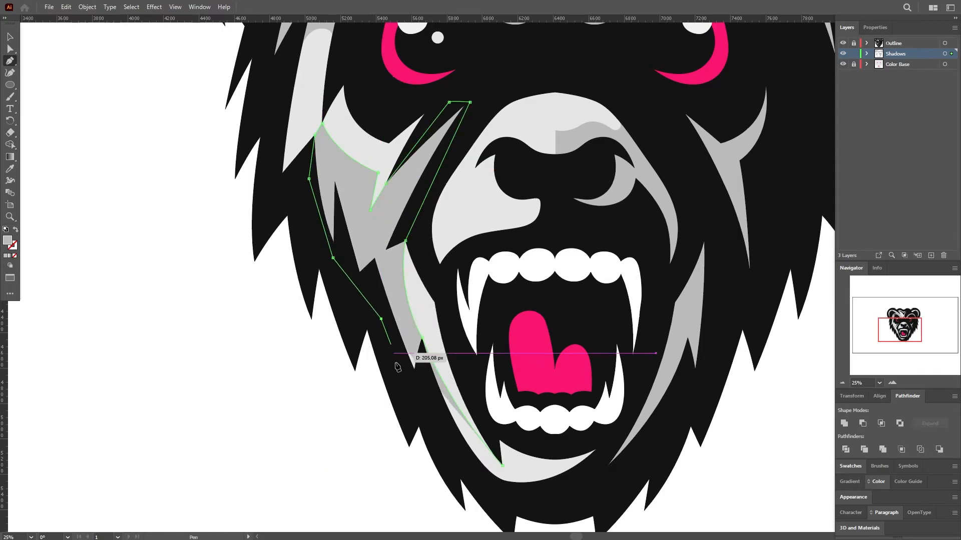
{"action": "left_click", "coordinate": [410, 406]}
{"action": "left_click", "coordinate": [484, 485]}
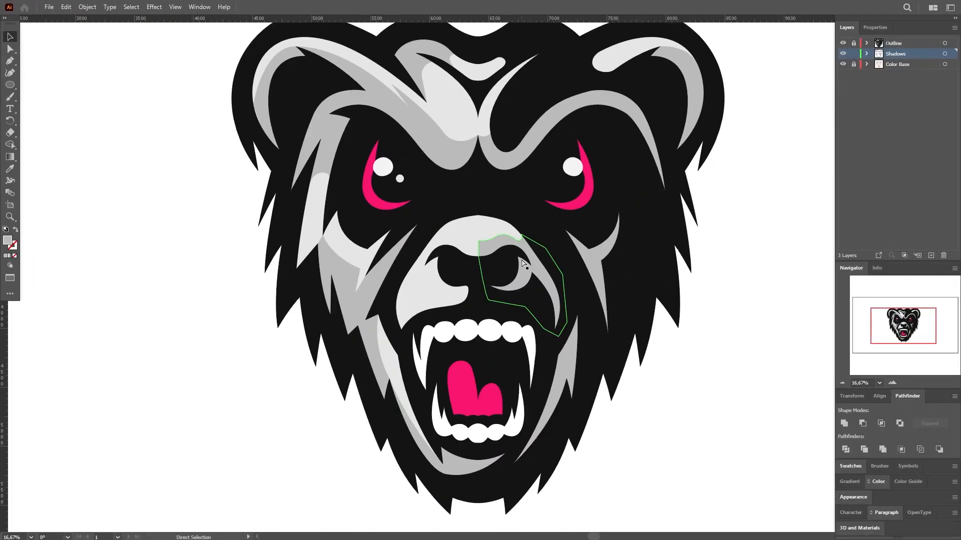
Duplicate the right muzzle shadow toward the left side and reflect the copy to mirror the original
{"action": "scroll", "coordinate": [505, 243], "scroll_direction": "up", "scroll_amount": 1}
{"action": "left_click_drag", "start_coordinate": [504, 243], "coordinate": [407, 244]}
{"action": "right_click", "coordinate": [390, 296]}
{"action": "mouse_move", "coordinate": [435, 233]}
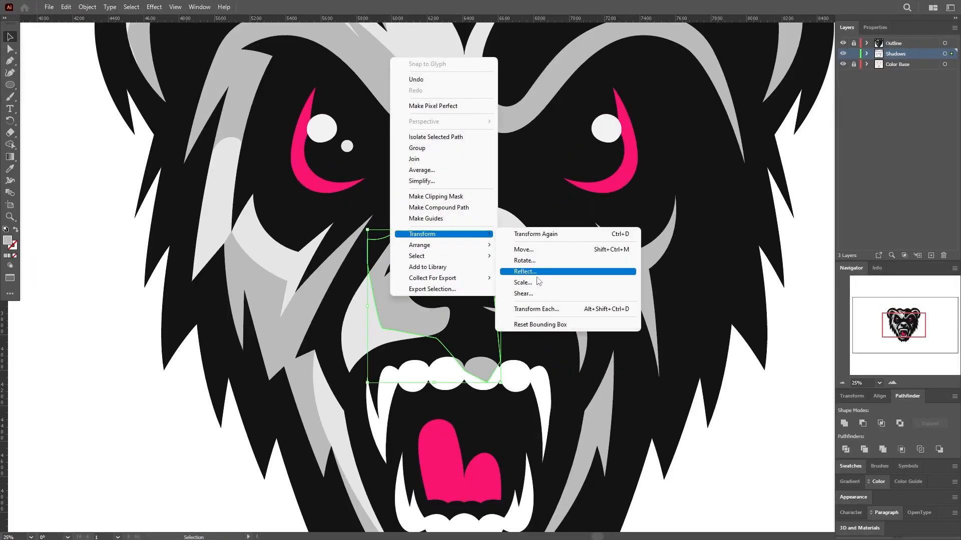
{"action": "left_click", "coordinate": [537, 272]}
{"action": "left_click", "coordinate": [606, 232]}
Align the mirrored muzzle shadow with the nose's centre line and reshape its points to leave a light rim around the left nostril
{"action": "left_click_drag", "start_coordinate": [499, 259], "coordinate": [452, 258]}
{"action": "key", "text": "a"}
{"action": "left_click_drag", "start_coordinate": [396, 341], "coordinate": [406, 347]}
{"action": "key", "text": "v"}
{"action": "left_click", "coordinate": [131, 298]}
{"action": "scroll", "coordinate": [130, 298], "scroll_direction": "down", "scroll_amount": 4}
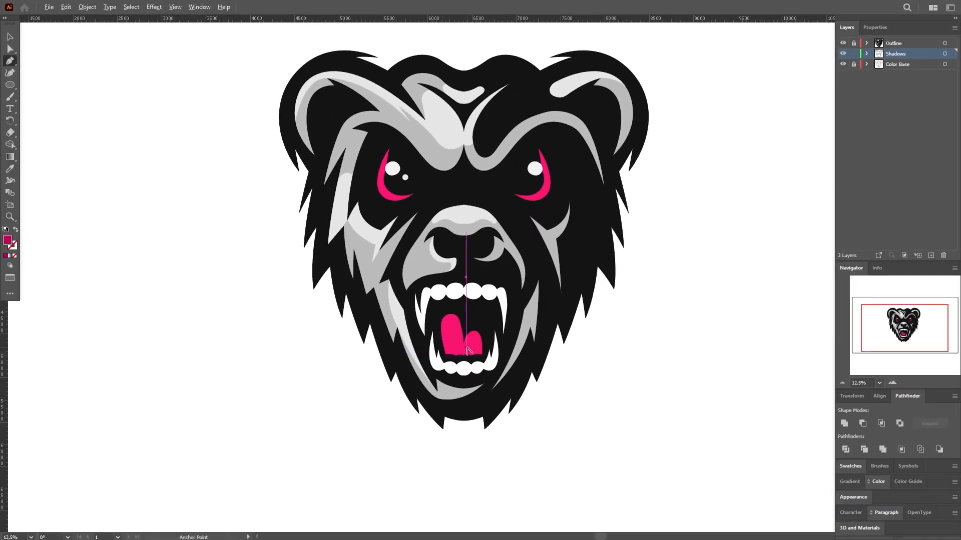
Draw a dark pink shadow shape with the Pen tool over the upper part of the tongue, using a curved lower edge
{"action": "scroll", "coordinate": [468, 349], "scroll_direction": "up", "scroll_amount": 2}
{"action": "left_click", "coordinate": [442, 343]}
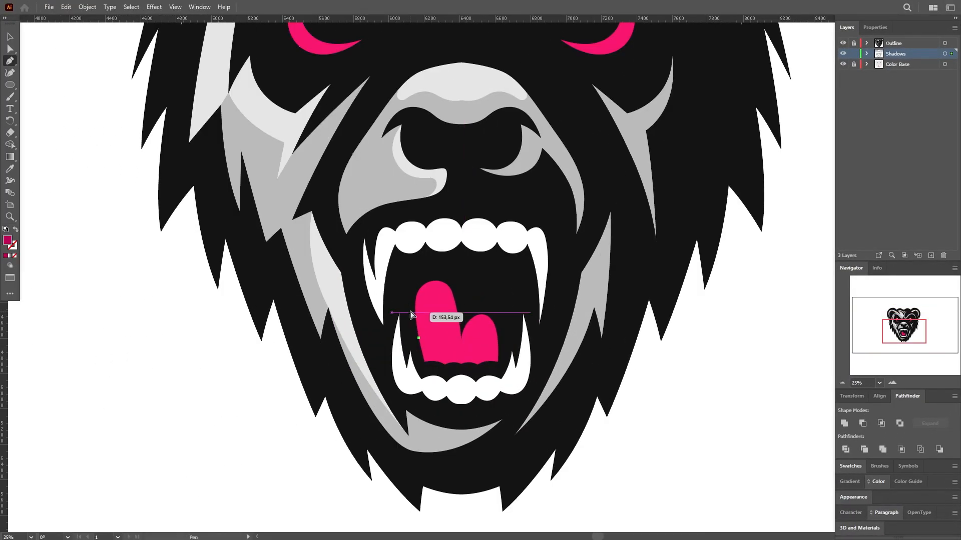
{"action": "left_click_drag", "start_coordinate": [498, 324], "coordinate": [532, 294]}
{"action": "left_click", "coordinate": [433, 262]}
{"action": "left_click", "coordinate": [405, 287]}
{"action": "left_click", "coordinate": [414, 315]}
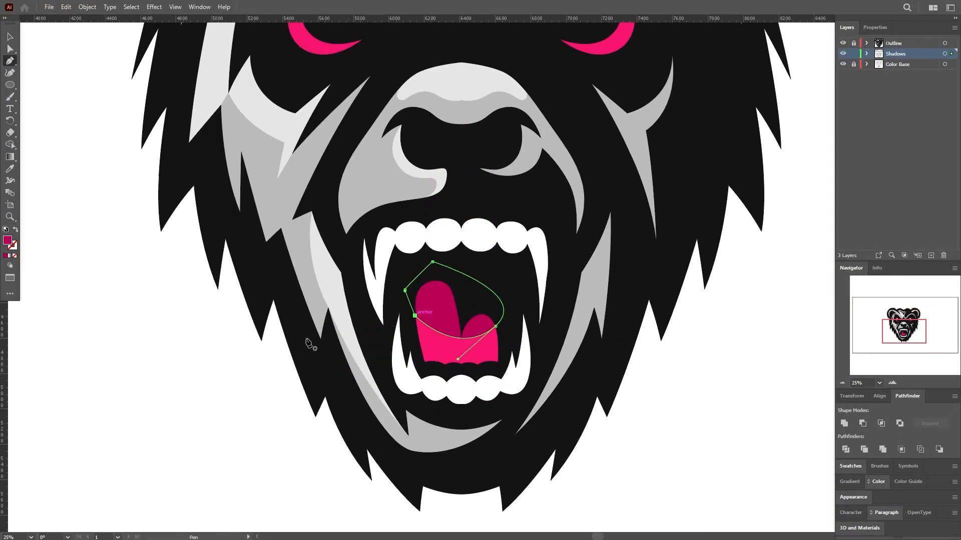
{"action": "key", "text": "v"}
{"action": "left_click", "coordinate": [237, 345]}
Draw a dark pink shadow shape with the Pen tool over the upper tip of the left eye's pink crescent
{"action": "scroll", "coordinate": [237, 344], "scroll_direction": "down", "scroll_amount": 4}
{"action": "scroll", "coordinate": [237, 344], "scroll_direction": "down", "scroll_amount": 1}
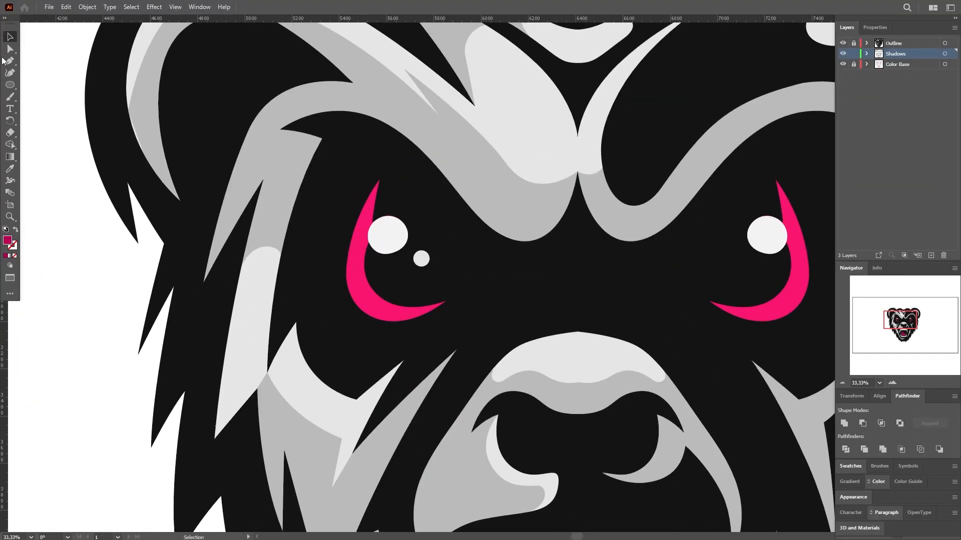
{"action": "scroll", "coordinate": [373, 230], "scroll_direction": "up", "scroll_amount": 3}
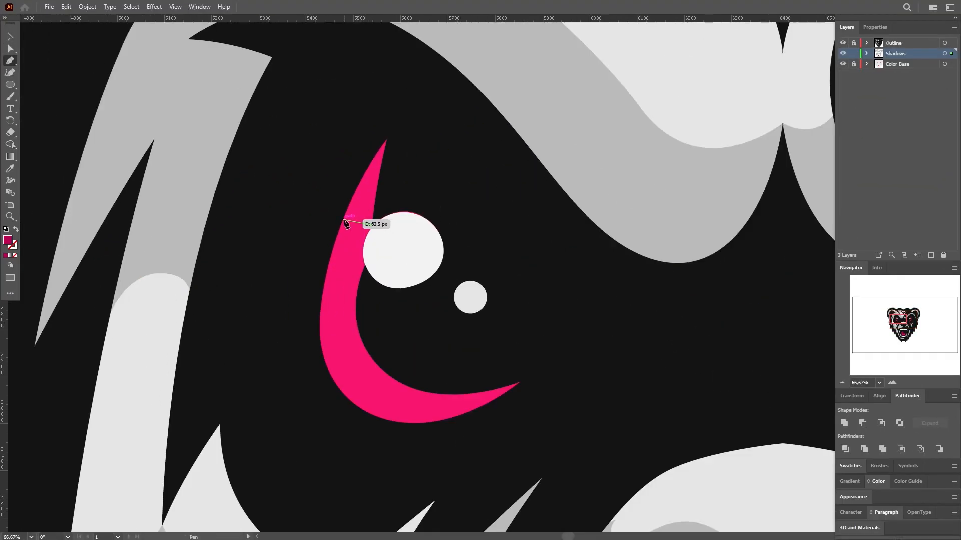
{"action": "left_click", "coordinate": [343, 220]}
{"action": "left_click", "coordinate": [358, 138]}
{"action": "left_click", "coordinate": [391, 123]}
{"action": "left_click", "coordinate": [411, 169]}
{"action": "left_click", "coordinate": [372, 225]}
Draw a second dark pink shadow shape over the lower end of the left eye's pink crescent
{"action": "left_click", "coordinate": [348, 398]}
{"action": "left_click", "coordinate": [382, 435]}
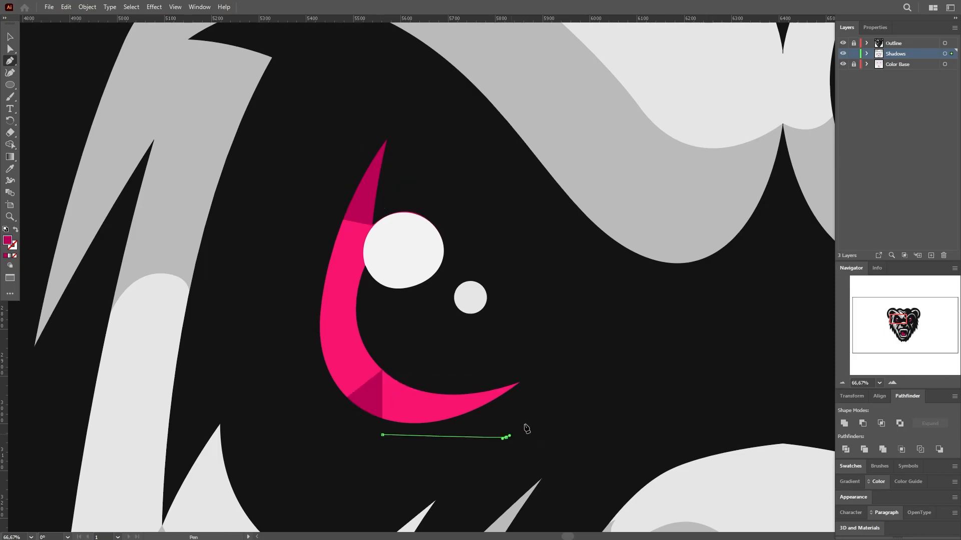
{"action": "left_click", "coordinate": [506, 437]}
{"action": "left_click", "coordinate": [558, 369]}
{"action": "left_click_drag", "start_coordinate": [474, 349], "coordinate": [486, 344]}
Round the lower edge of the left eye's upper dark pink shadow with the Curvature tool
{"action": "scroll", "coordinate": [487, 377], "scroll_direction": "down", "scroll_amount": 3}
{"action": "key", "text": "v"}
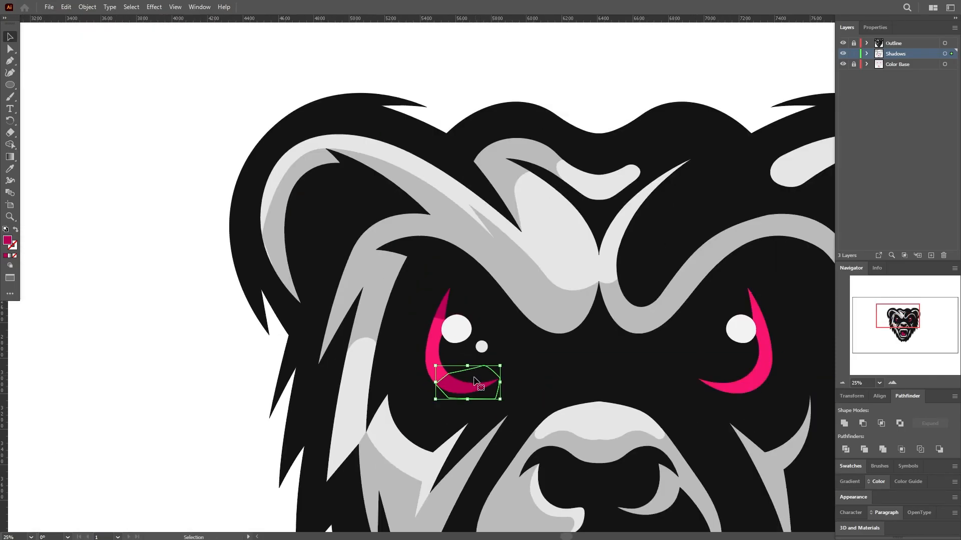
{"action": "left_click", "coordinate": [450, 324], "text": "shift"}
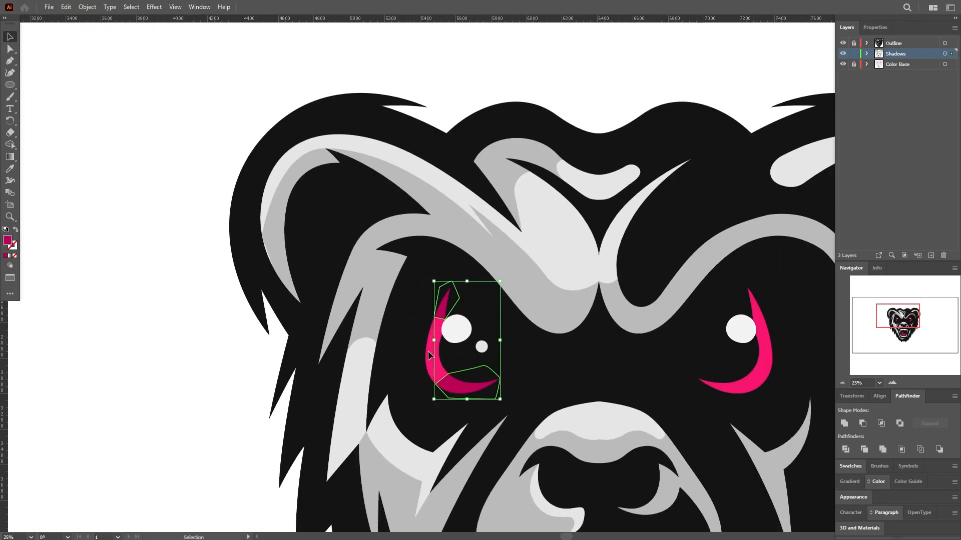
{"action": "scroll", "coordinate": [474, 354], "scroll_direction": "up", "scroll_amount": 4}
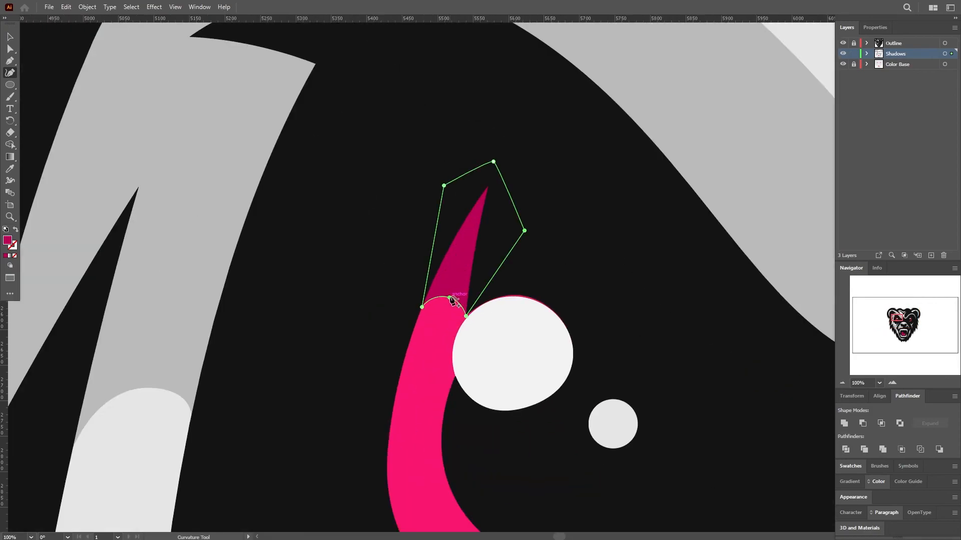
{"action": "scroll", "coordinate": [452, 300], "scroll_direction": "down", "scroll_amount": 3}
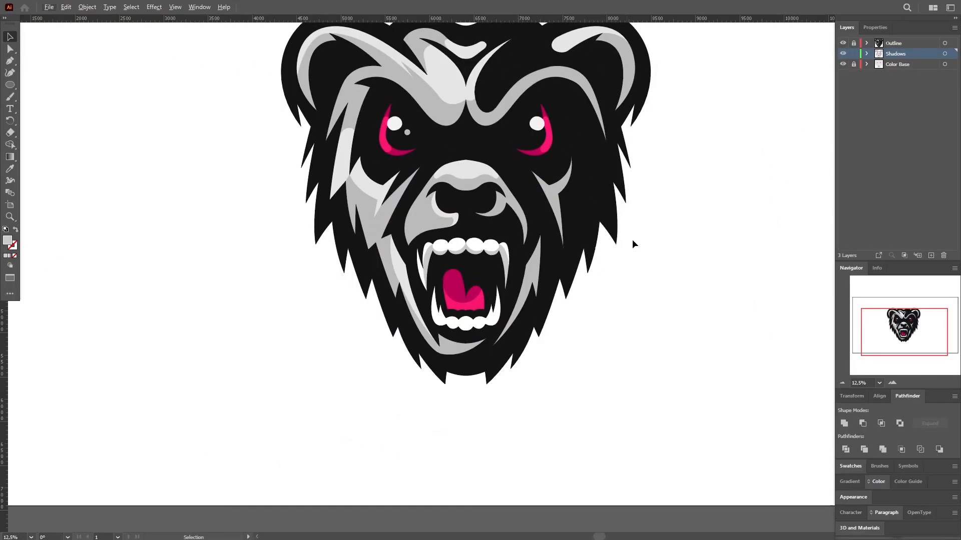
Draw a light grey shadow shape with the Pen tool over the small pointed tooth beside the lower left fang
{"action": "scroll", "coordinate": [465, 280], "scroll_direction": "up", "scroll_amount": 3}
{"action": "key", "text": "p"}
{"action": "scroll", "coordinate": [390, 336], "scroll_direction": "up", "scroll_amount": 4}
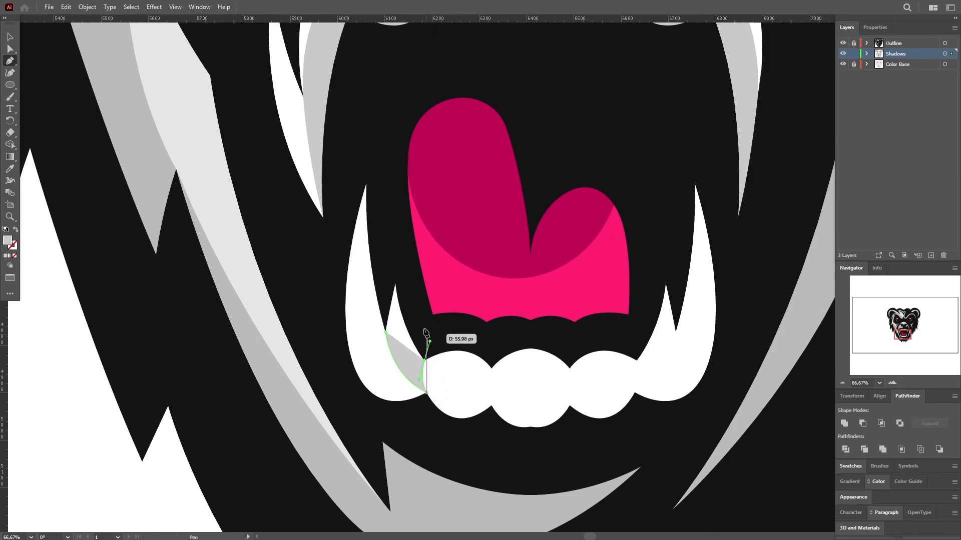
{"action": "left_click", "coordinate": [399, 266]}
{"action": "left_click", "coordinate": [373, 276]}
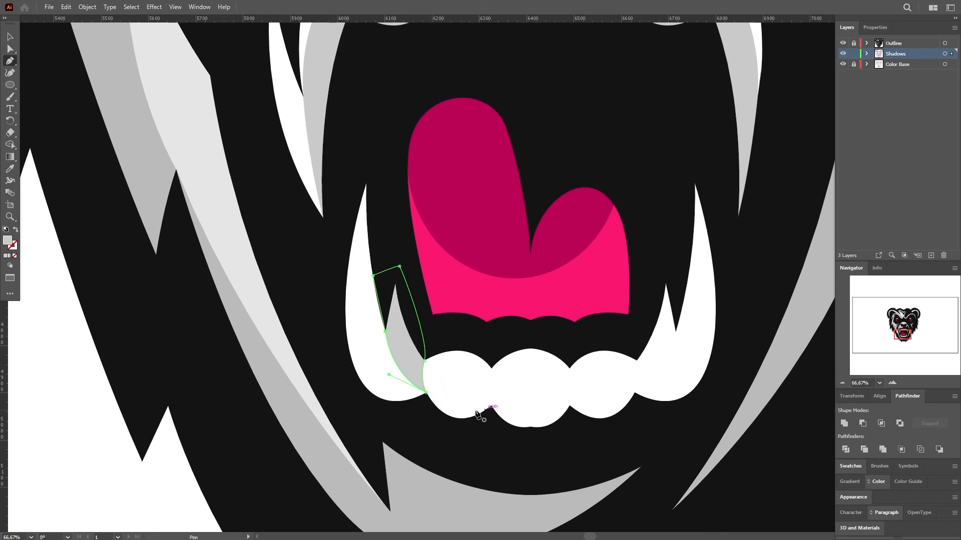
Draw a light grey curved shadow with the Pen tool along the undersides of the left and middle lower front teeth
{"action": "left_click", "coordinate": [450, 416]}
{"action": "left_click", "coordinate": [491, 368]}
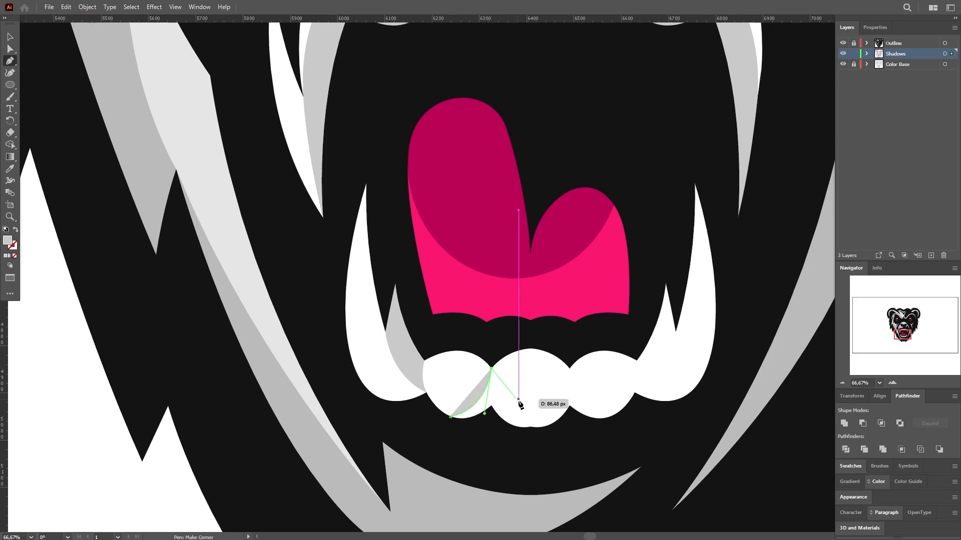
{"action": "left_click_drag", "start_coordinate": [559, 409], "coordinate": [571, 410]}
{"action": "left_click", "coordinate": [530, 409]}
{"action": "left_click", "coordinate": [526, 447]}
{"action": "left_click", "coordinate": [450, 417]}
{"action": "key", "text": "v"}
{"action": "left_click", "coordinate": [442, 373]}
Unlock the Outline and Color Base layers and scale the entire bear head down proportionally on the artboard
{"action": "scroll", "coordinate": [441, 373], "scroll_direction": "down", "scroll_amount": 1}
{"action": "scroll", "coordinate": [442, 373], "scroll_direction": "down", "scroll_amount": 5}
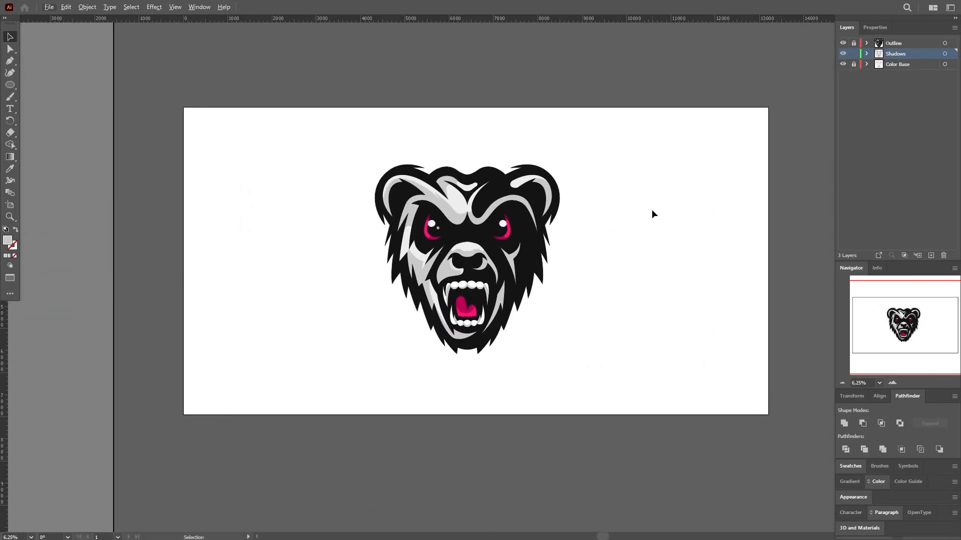
{"action": "scroll", "coordinate": [623, 251], "scroll_direction": "up", "scroll_amount": 1}
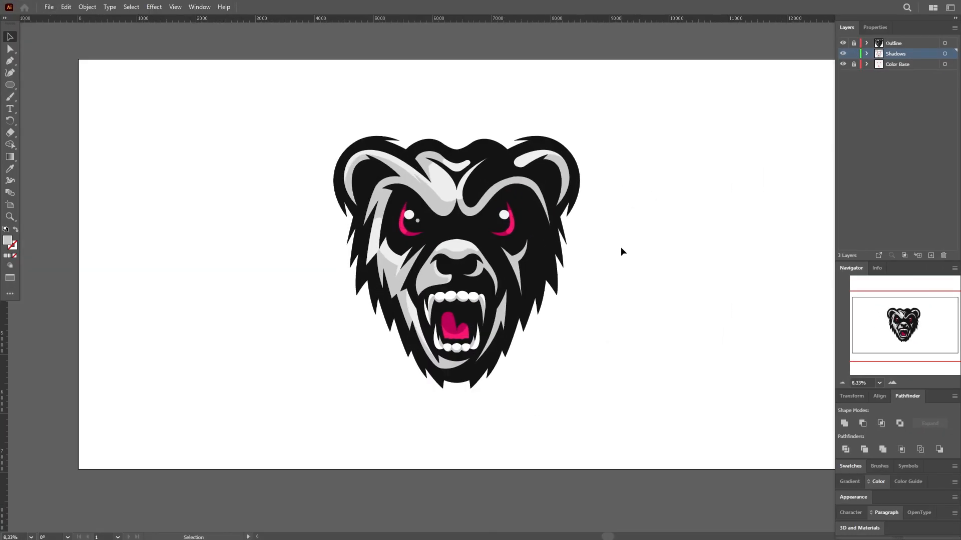
{"action": "scroll", "coordinate": [622, 238], "scroll_direction": "up", "scroll_amount": 1}
{"action": "left_click_drag", "start_coordinate": [854, 43], "coordinate": [854, 64]}
{"action": "left_click_drag", "start_coordinate": [630, 392], "coordinate": [191, 138]}
{"action": "left_click_drag", "start_coordinate": [580, 160], "coordinate": [513, 234]}
{"action": "left_click", "coordinate": [611, 261]}
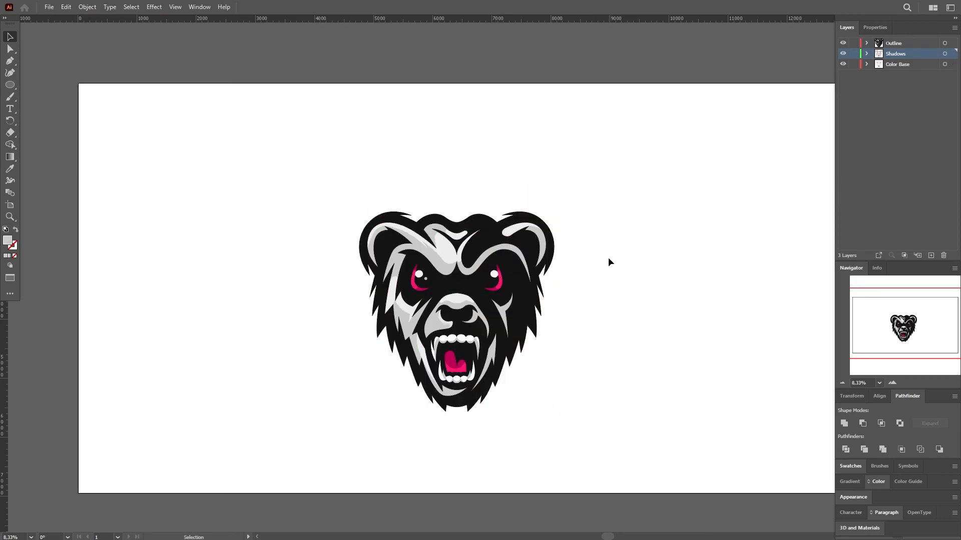